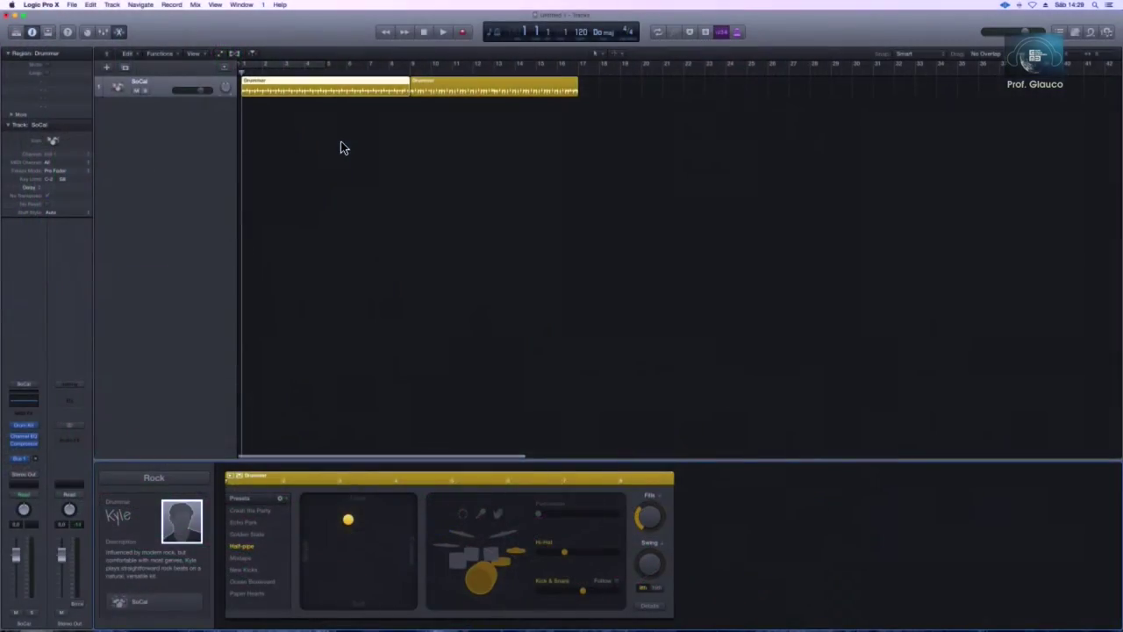
Enlarge the SoCal drummer track vertically to show its kit and waveforms, and select its first region
key(super+Down)
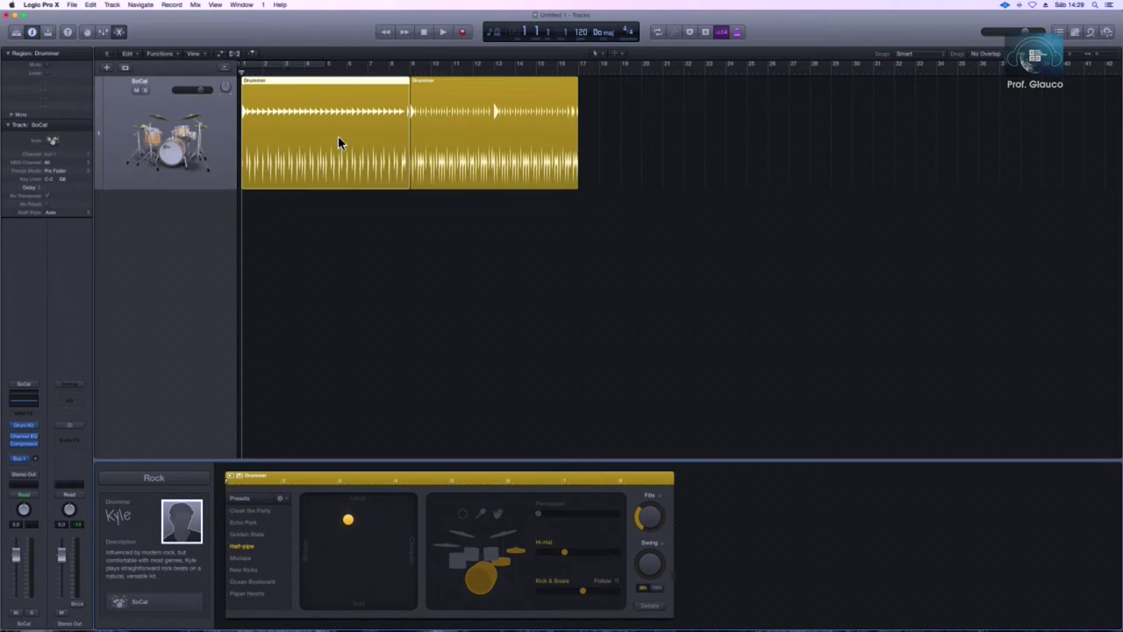
click(414, 252)
click(299, 150)
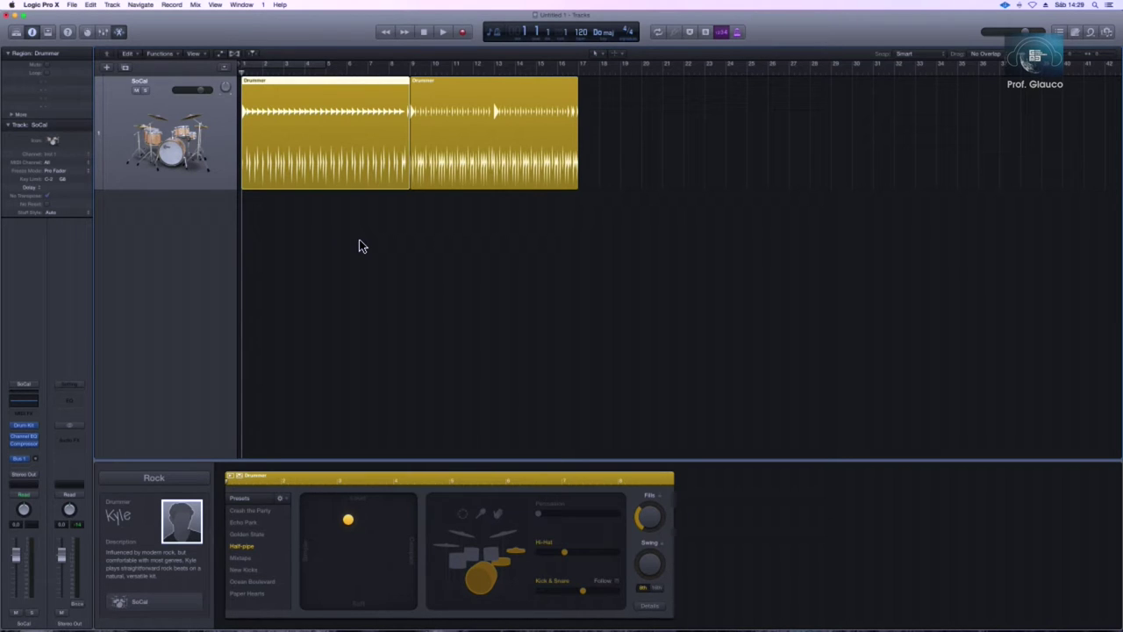
click(354, 256)
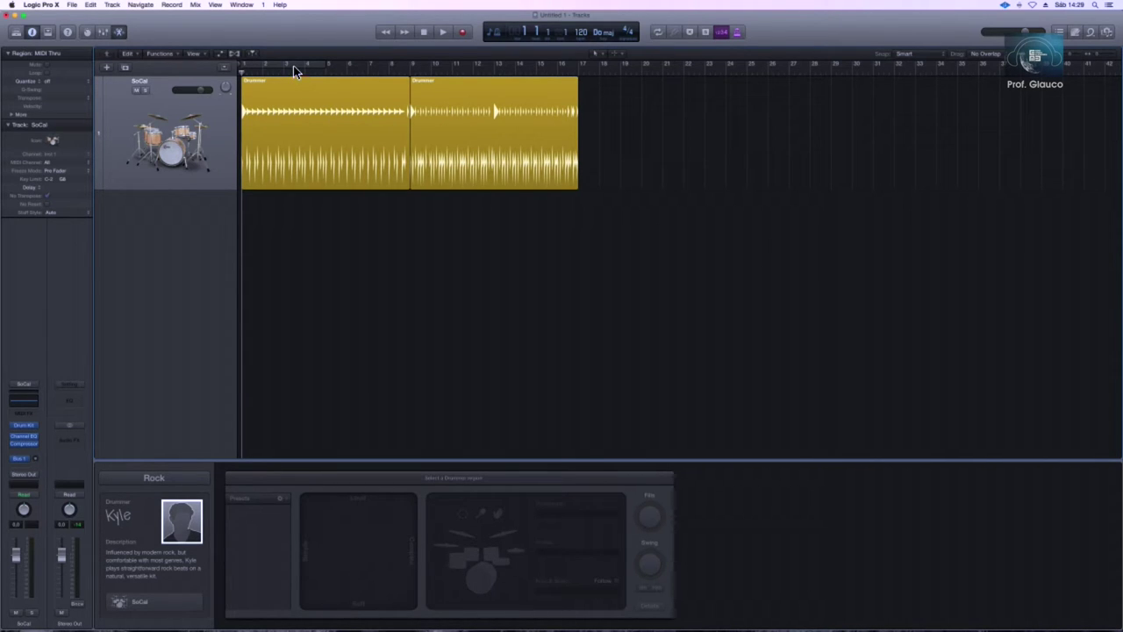
click(325, 141)
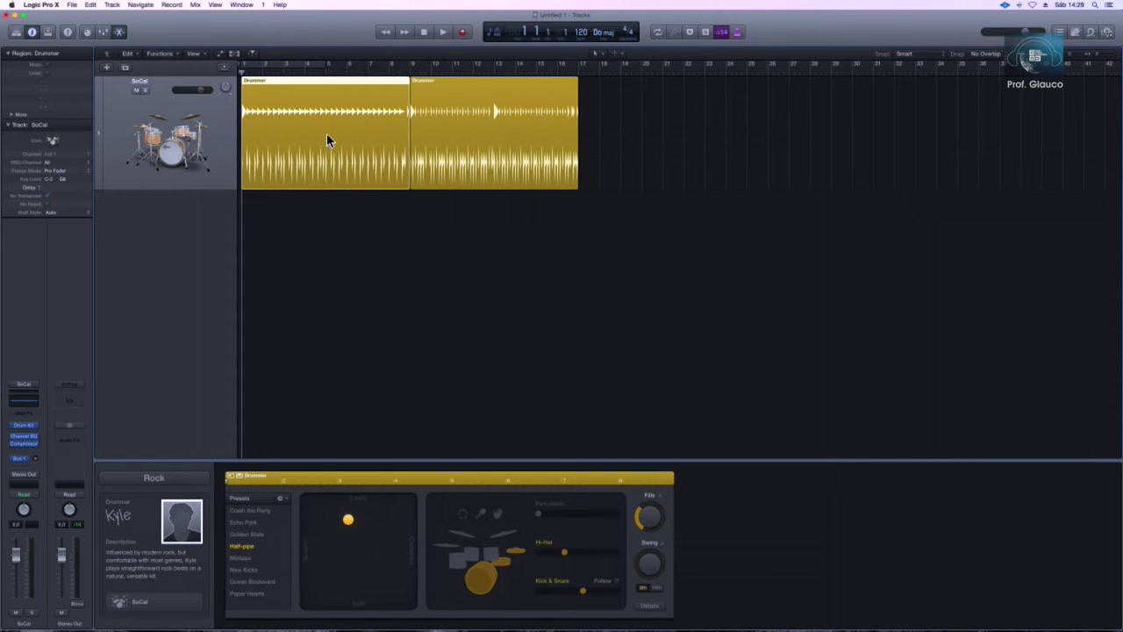
Play the drum track from the start through the first region and into the second one
key(ctrl+period)
key(space)
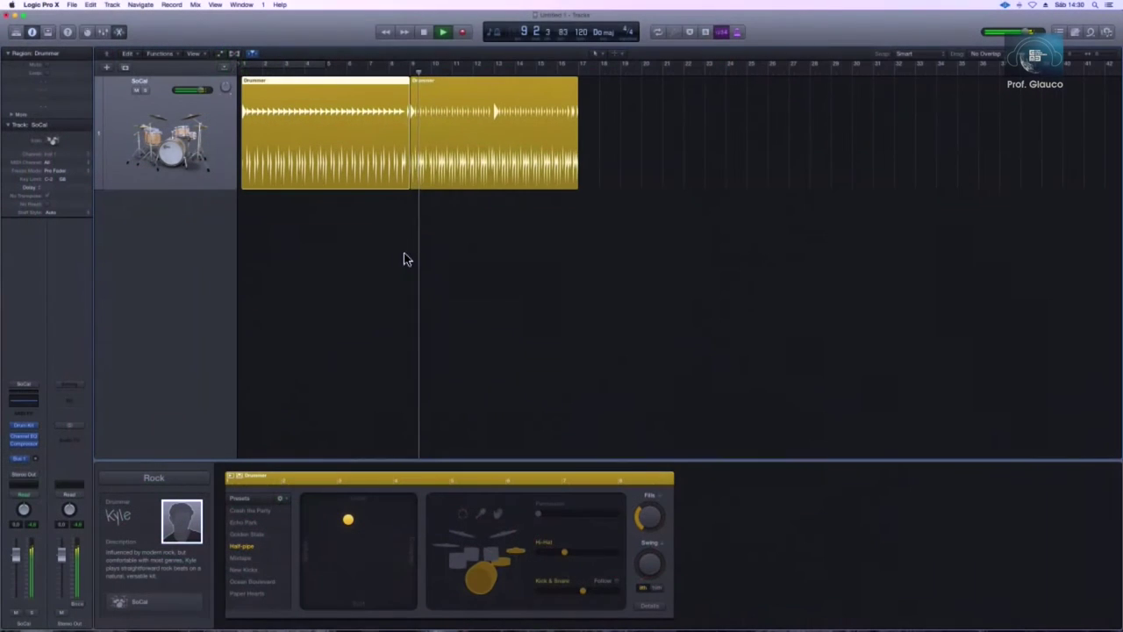
key(space)
Shorten both Drummer regions to four bars each, with the second starting at bar 5
click(443, 164)
click(373, 158)
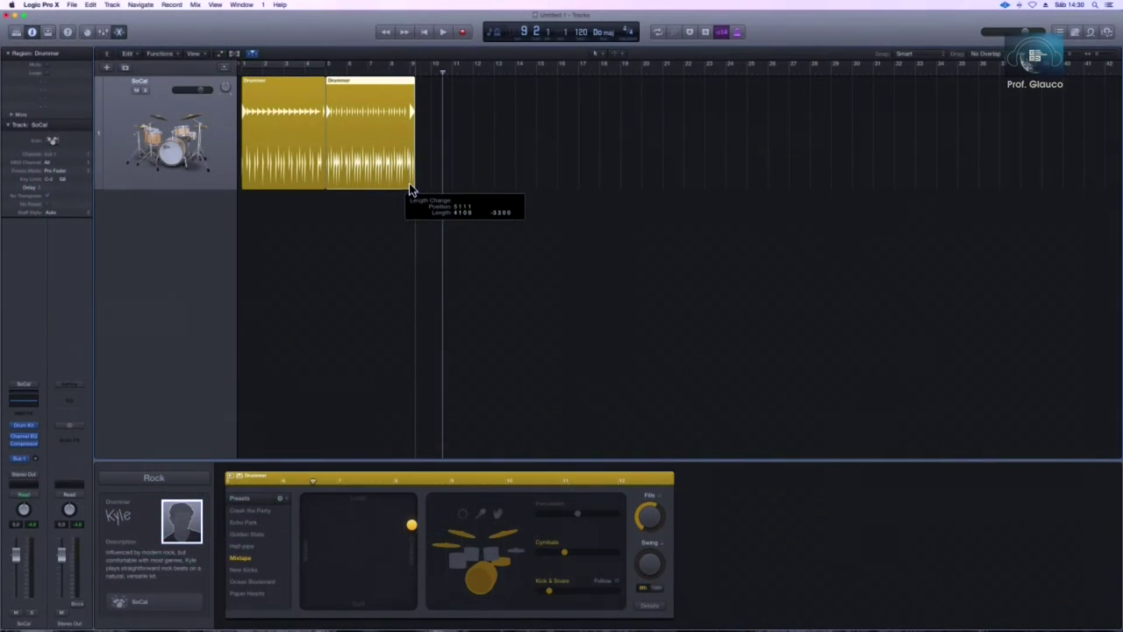
drag(409, 188, 409, 188)
Make the first region's pattern soft and simple and the second region's pattern loud and complex on the XY pad
click(300, 167)
click(330, 154)
click(295, 148)
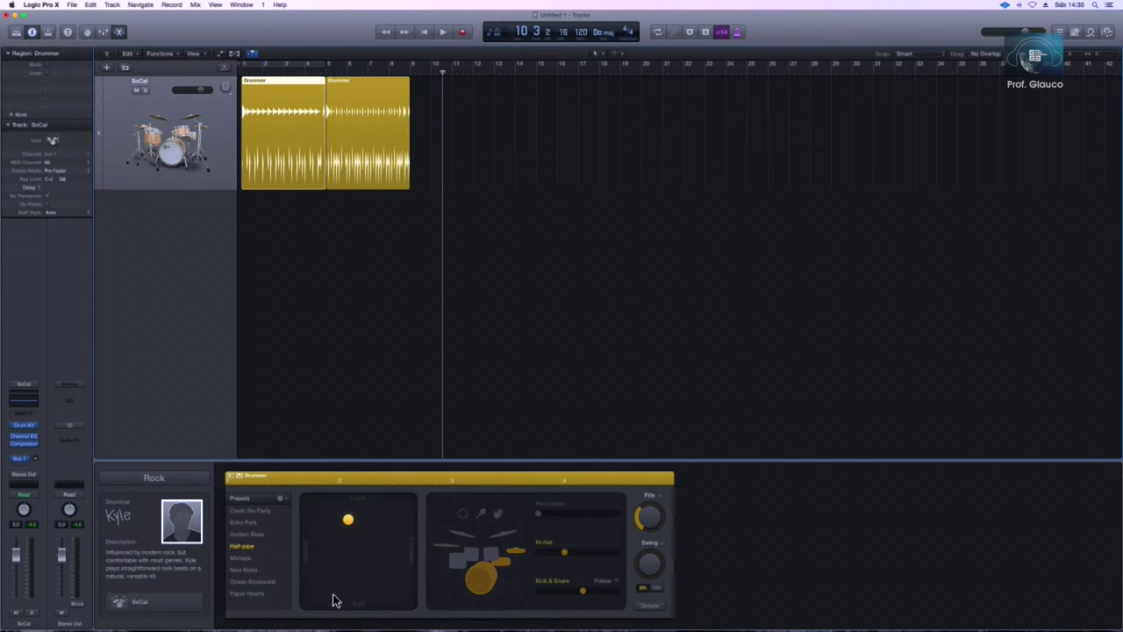
drag(349, 521, 395, 548)
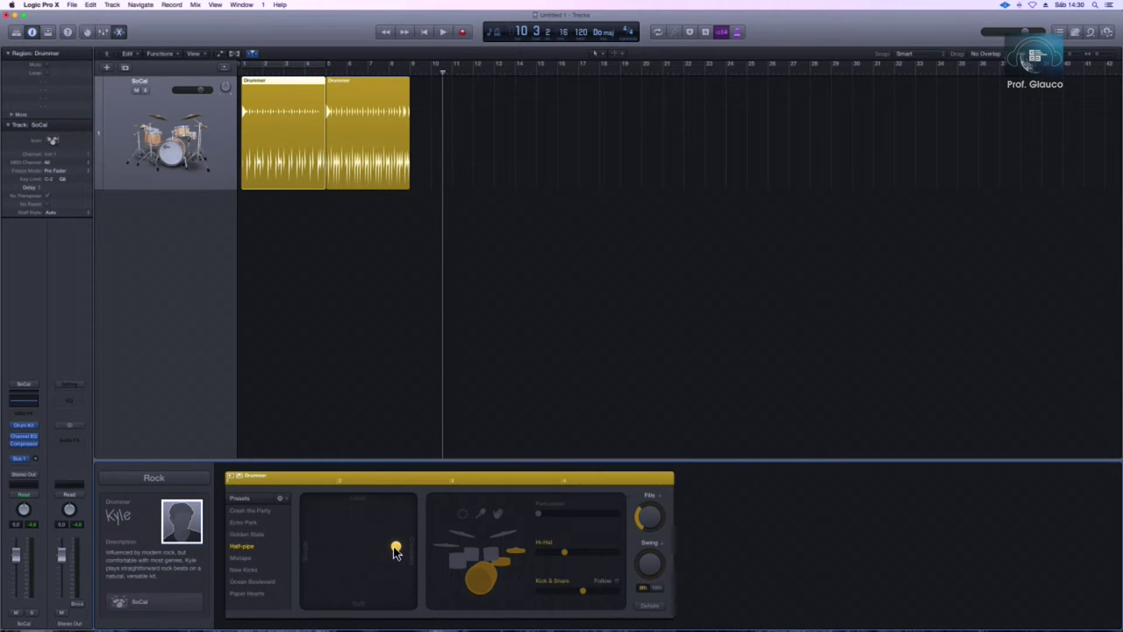
drag(396, 548, 316, 588)
click(371, 172)
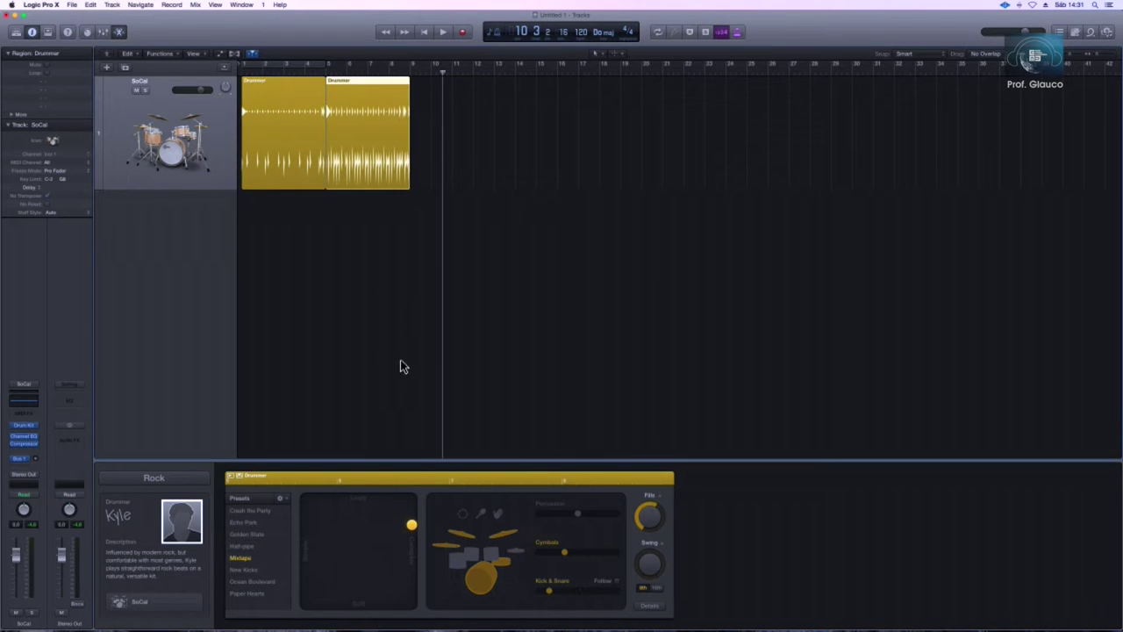
drag(412, 527, 406, 511)
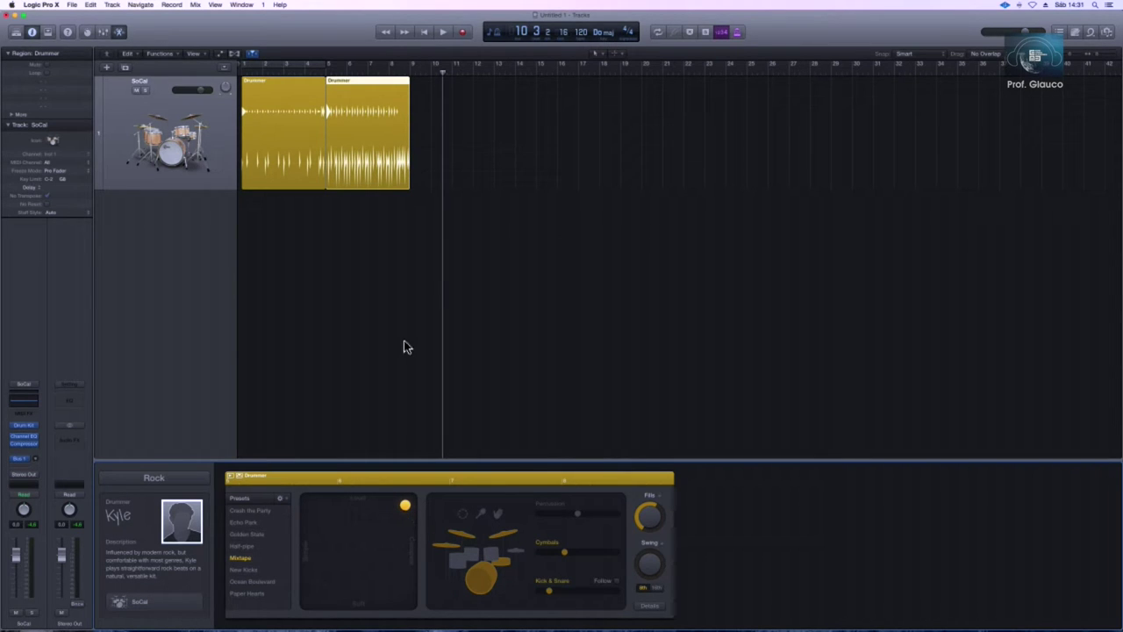
Play both regions from the beginning to compare the soft groove with the loud one
key(Return)
key(space)
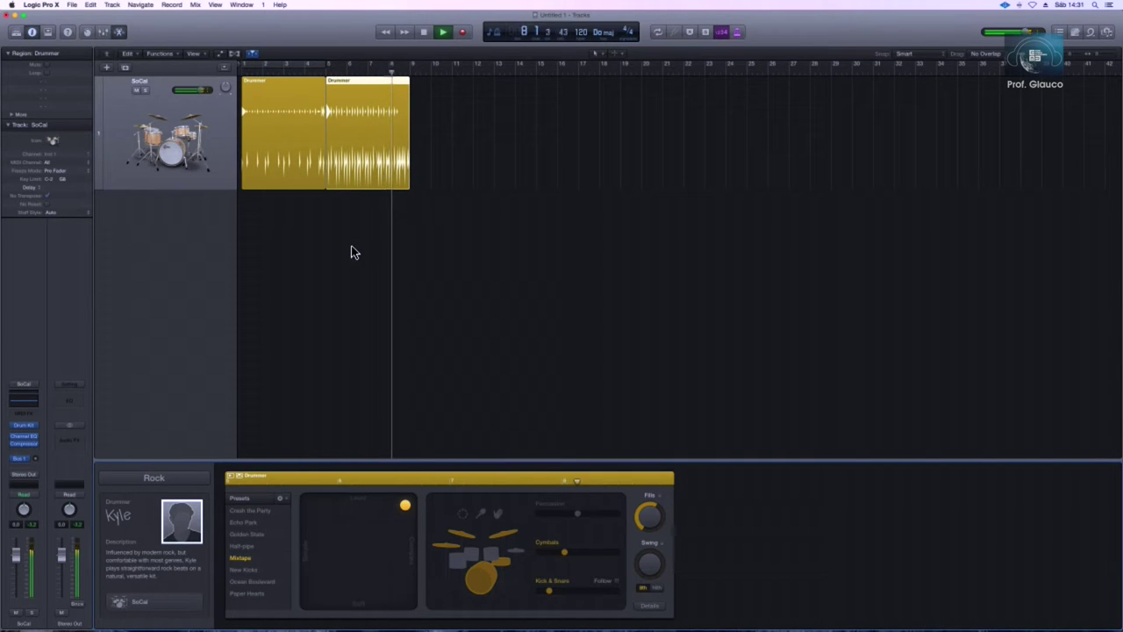
key(space)
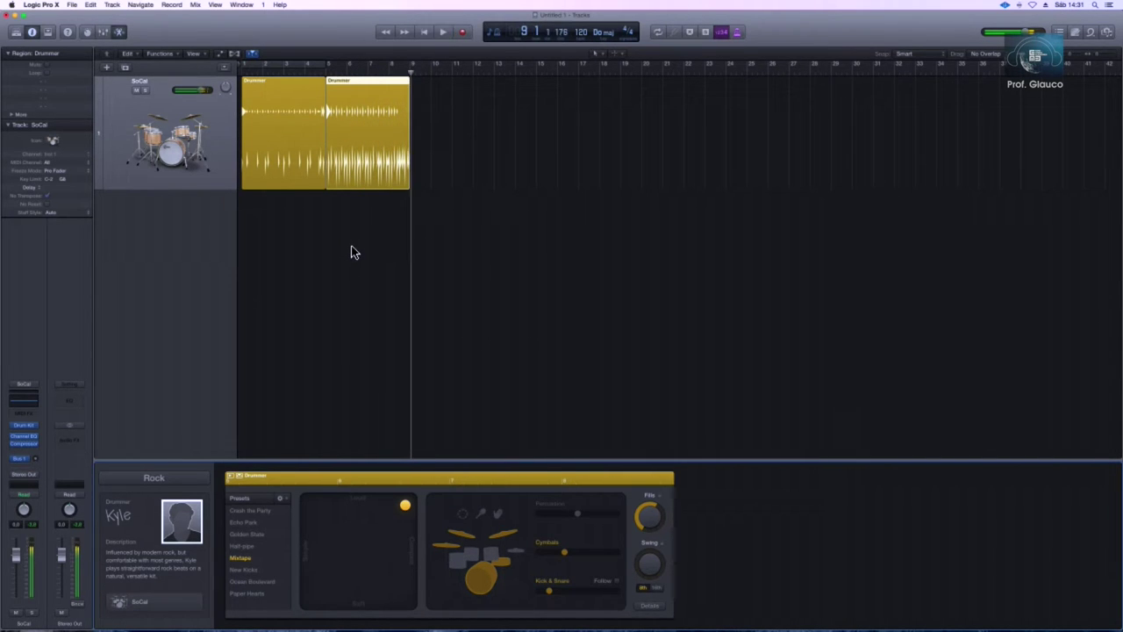
Switch the first region's hi-hat to toms and set a cycle over its four bars
click(274, 156)
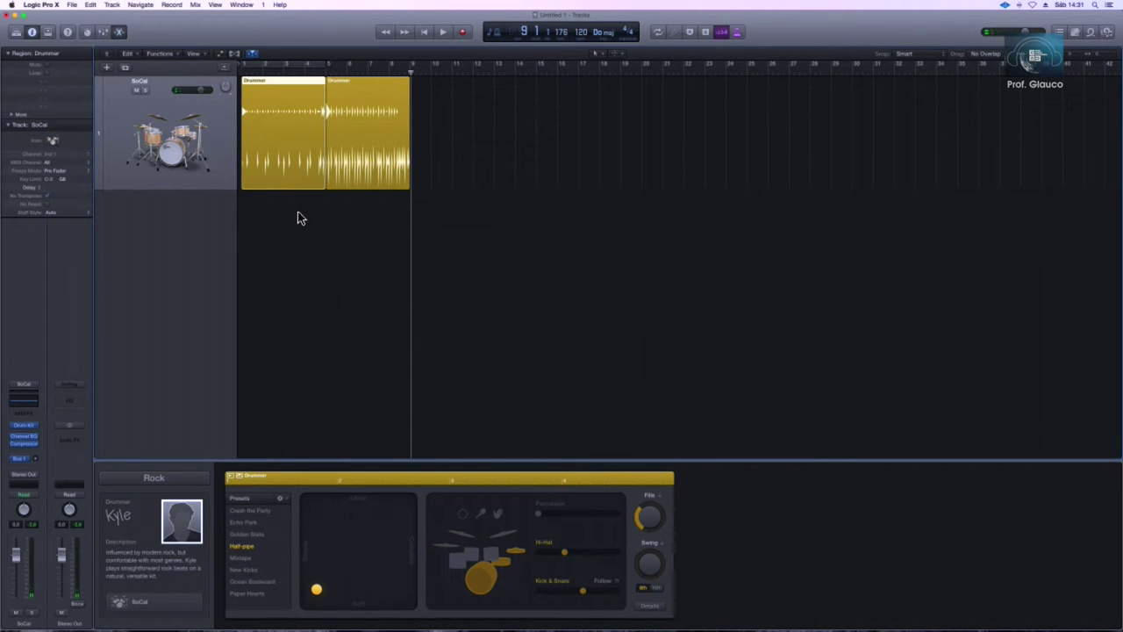
click(328, 181)
click(314, 145)
click(300, 179)
click(296, 66)
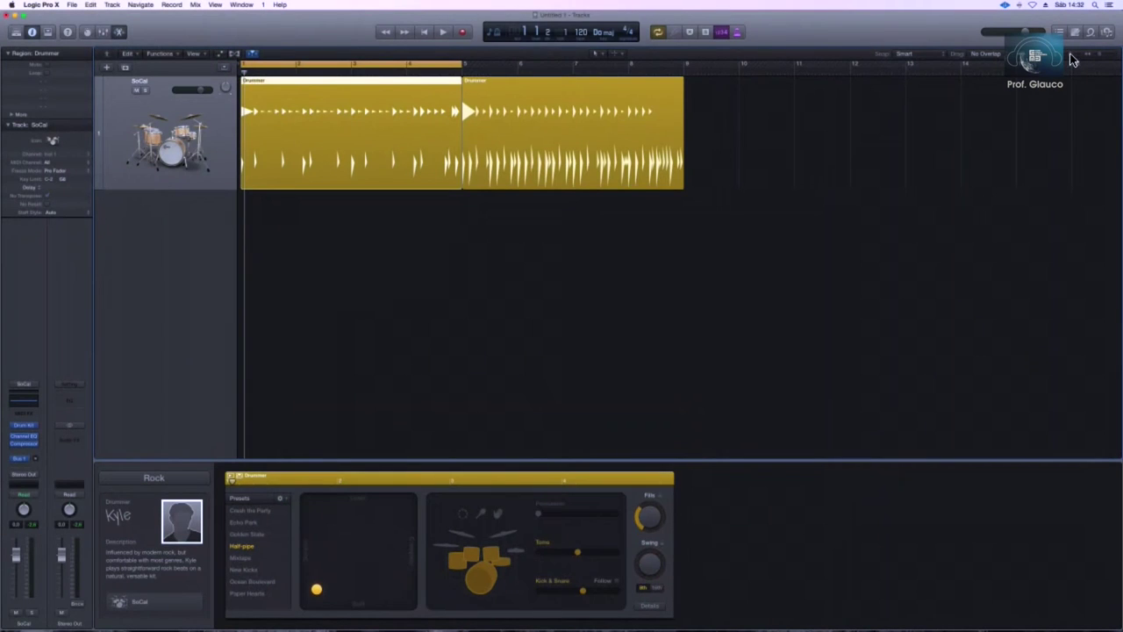
click(1074, 52)
click(1075, 54)
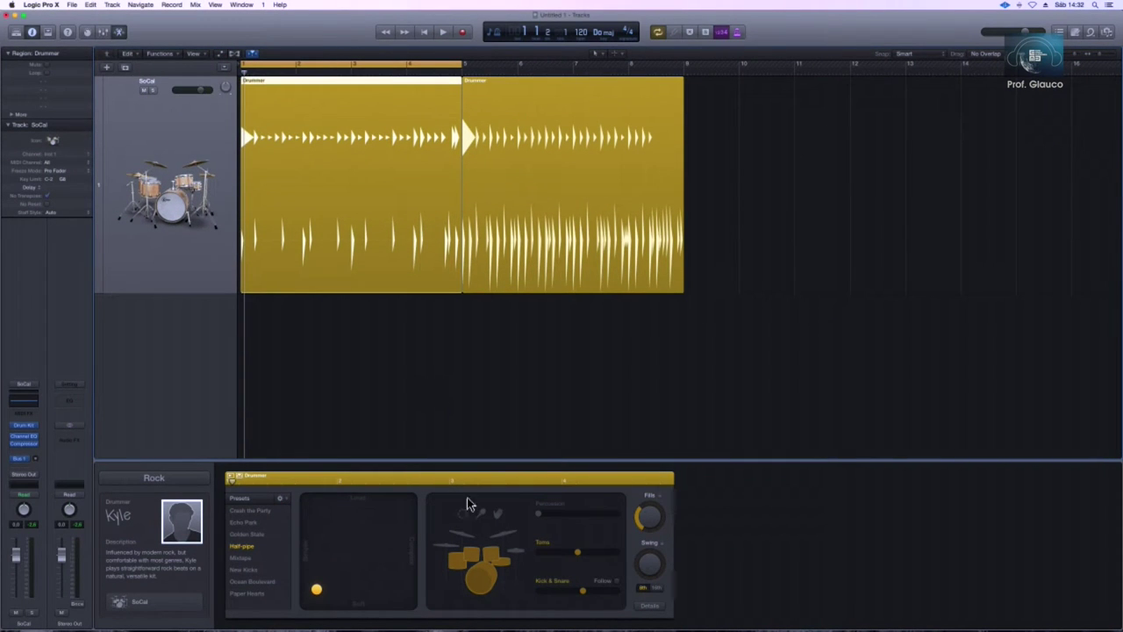
Try the Toms variations, return to the middle one and listen to the cycled first region
mouse_move(594, 554)
mouse_down()
mouse_move(607, 554)
mouse_move(538, 558)
mouse_move(622, 556)
mouse_move(577, 556)
mouse_up()
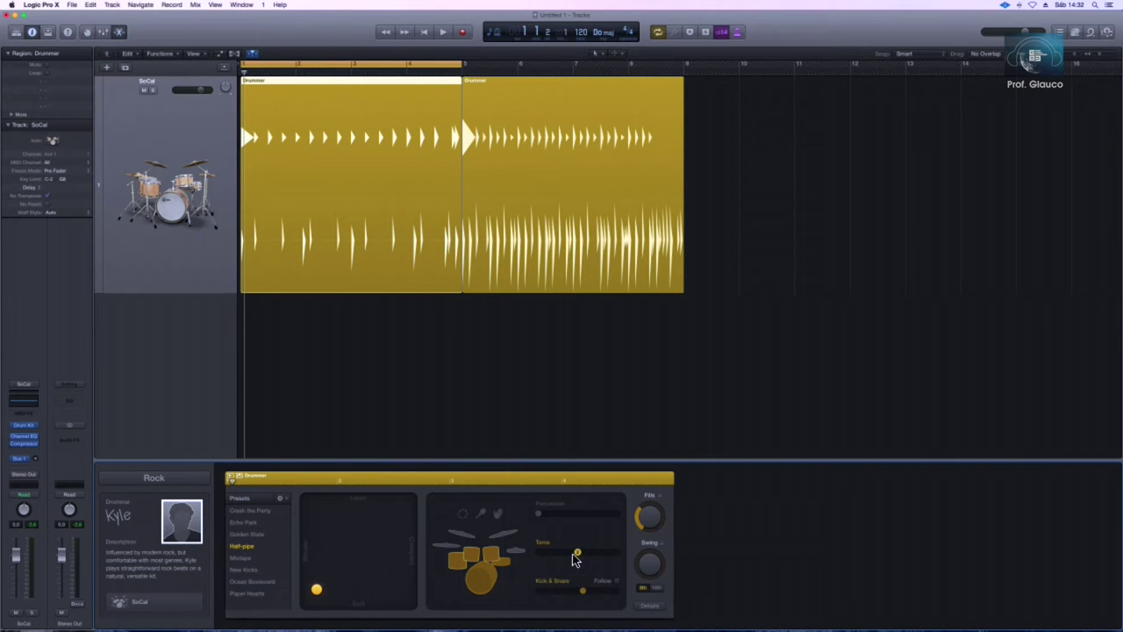
key(space)
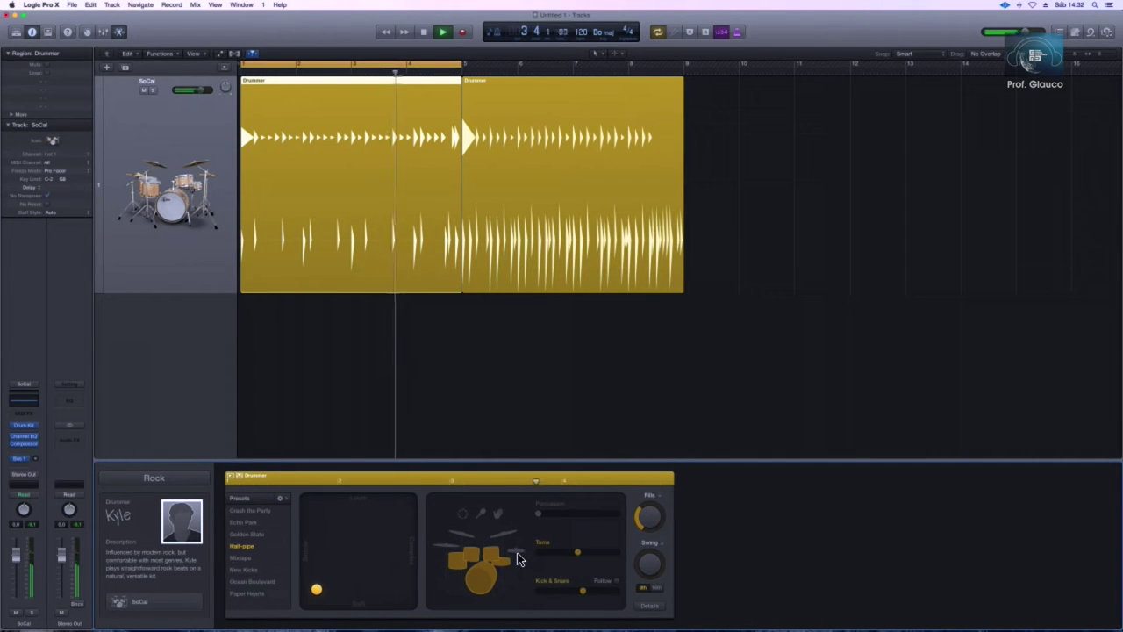
key(space)
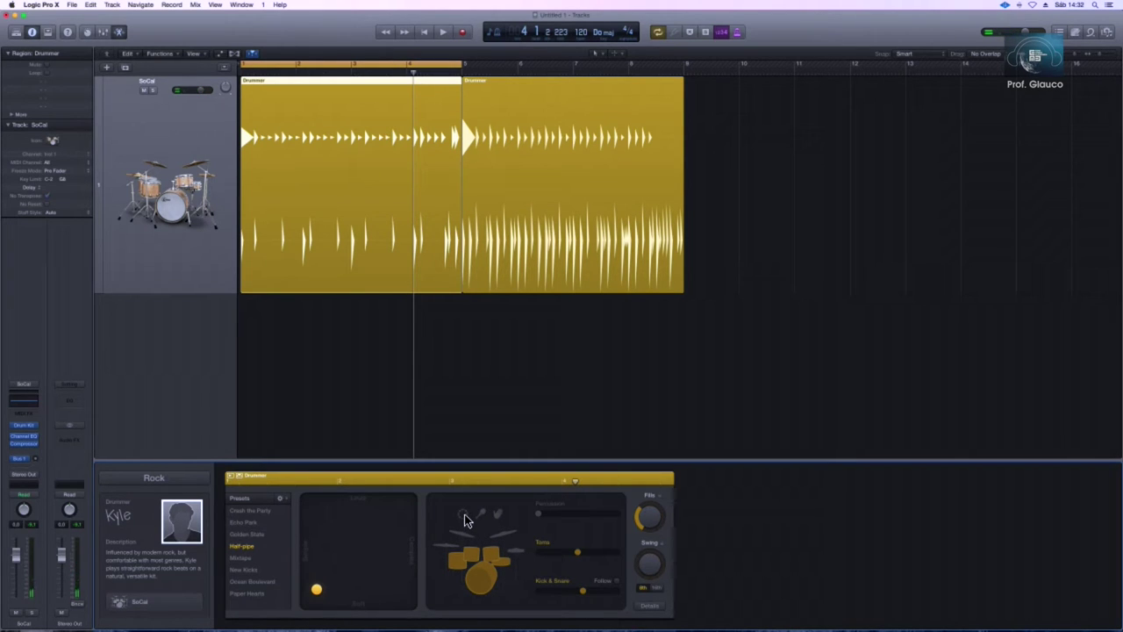
Try tambourine percussion, then replace it with handclaps at the highest variation while playing the cycle
click(538, 515)
drag(539, 517, 575, 515)
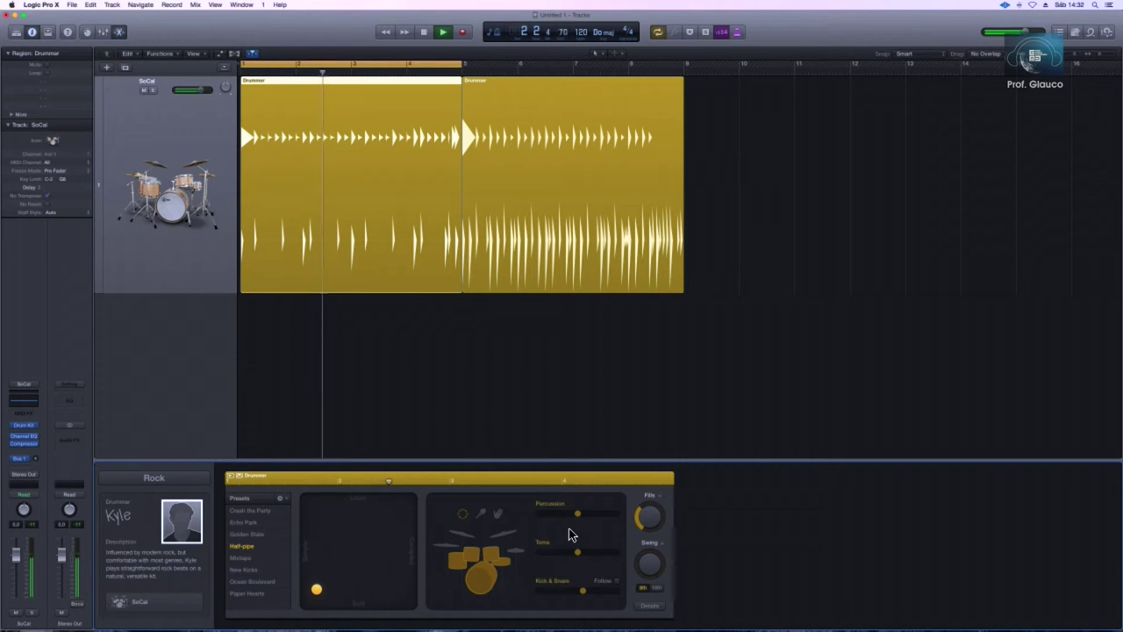
click(498, 518)
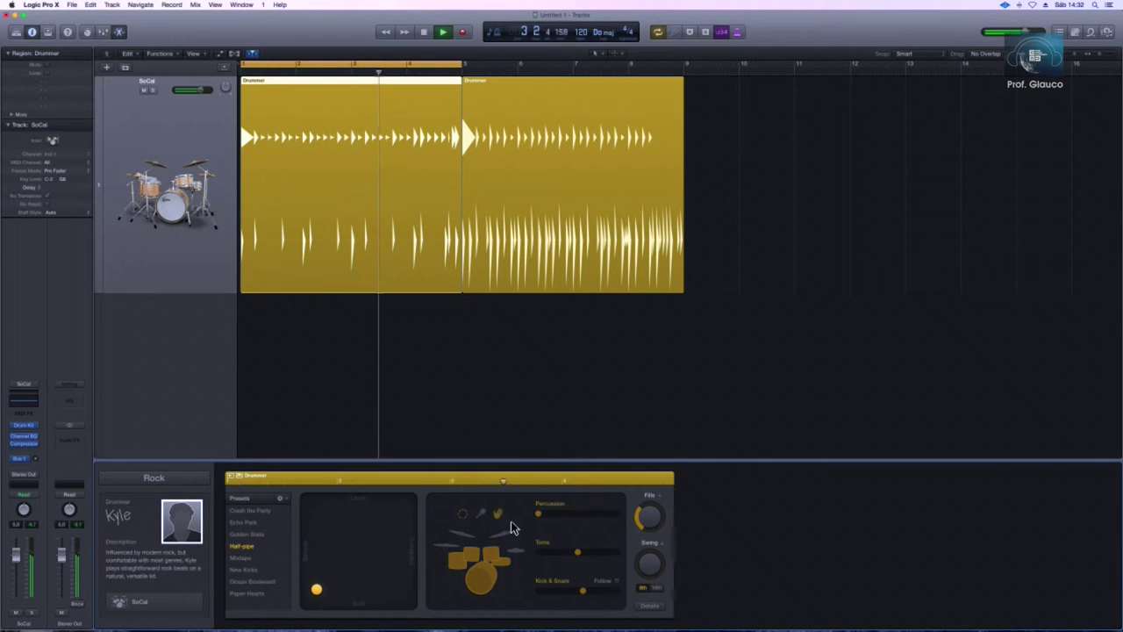
drag(577, 515, 602, 529)
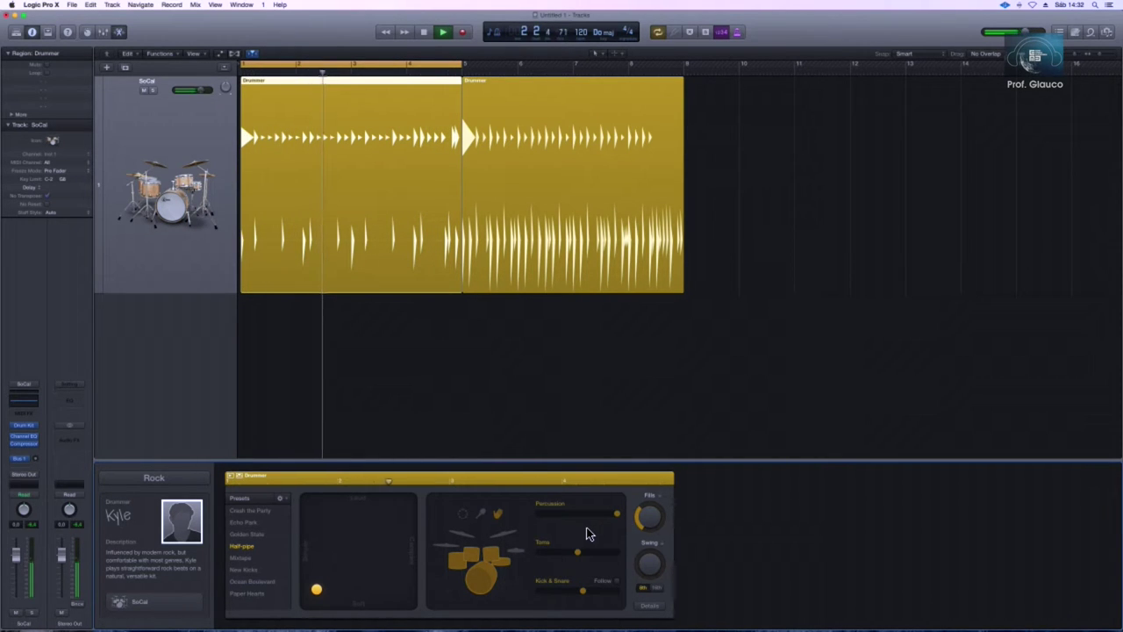
key(space)
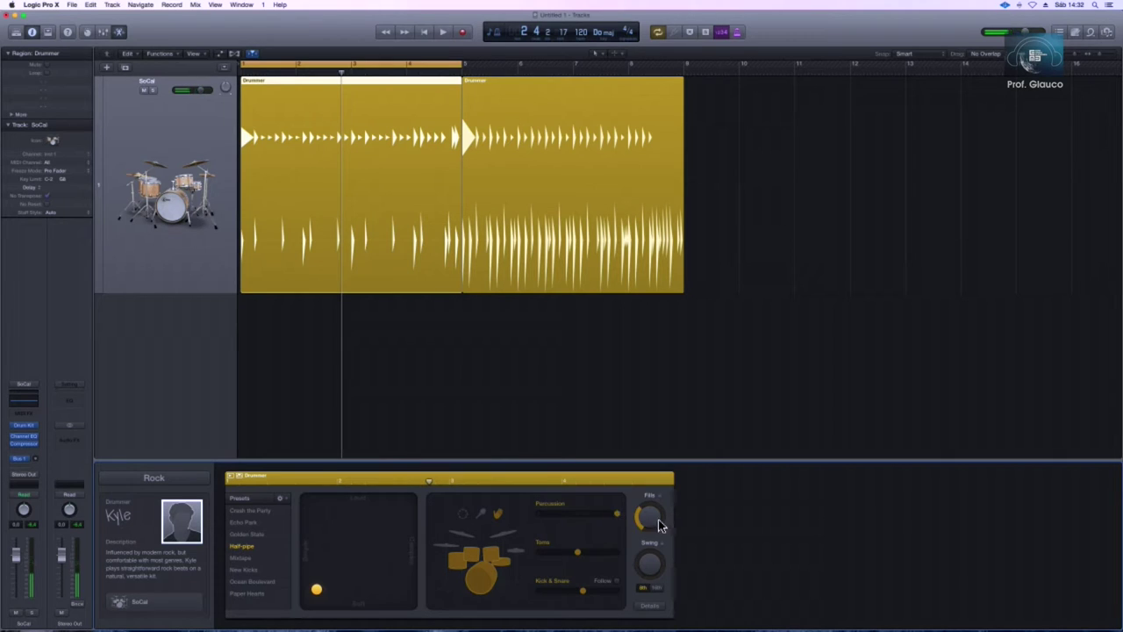
Raise the first region's Fills amount, listen to the result and turn Swing back to zero
drag(652, 515, 652, 525)
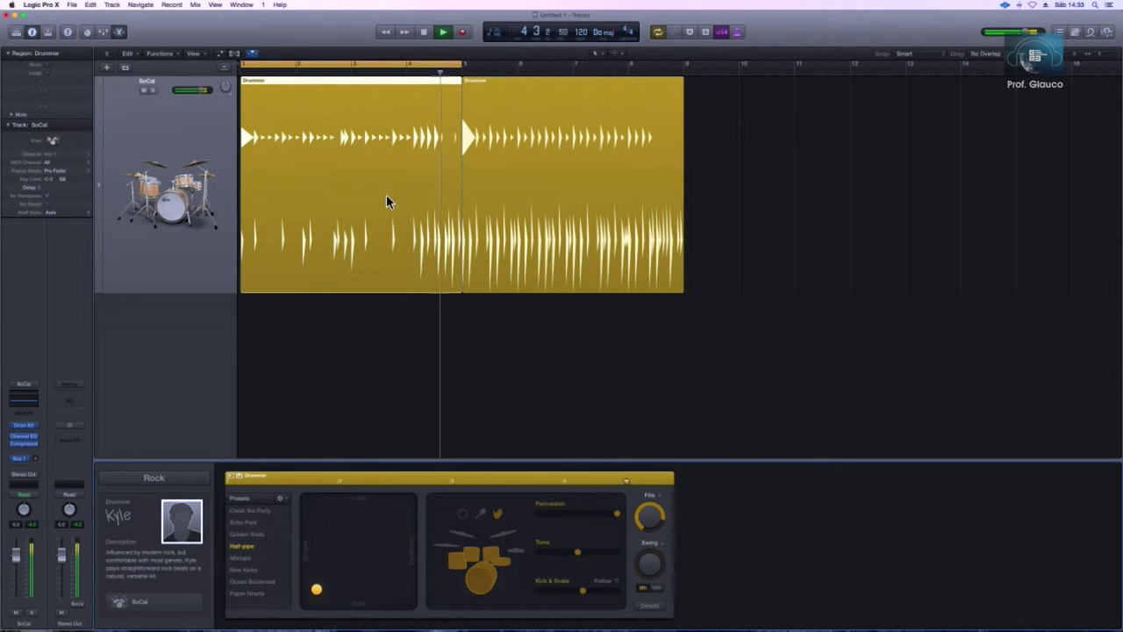
key(space)
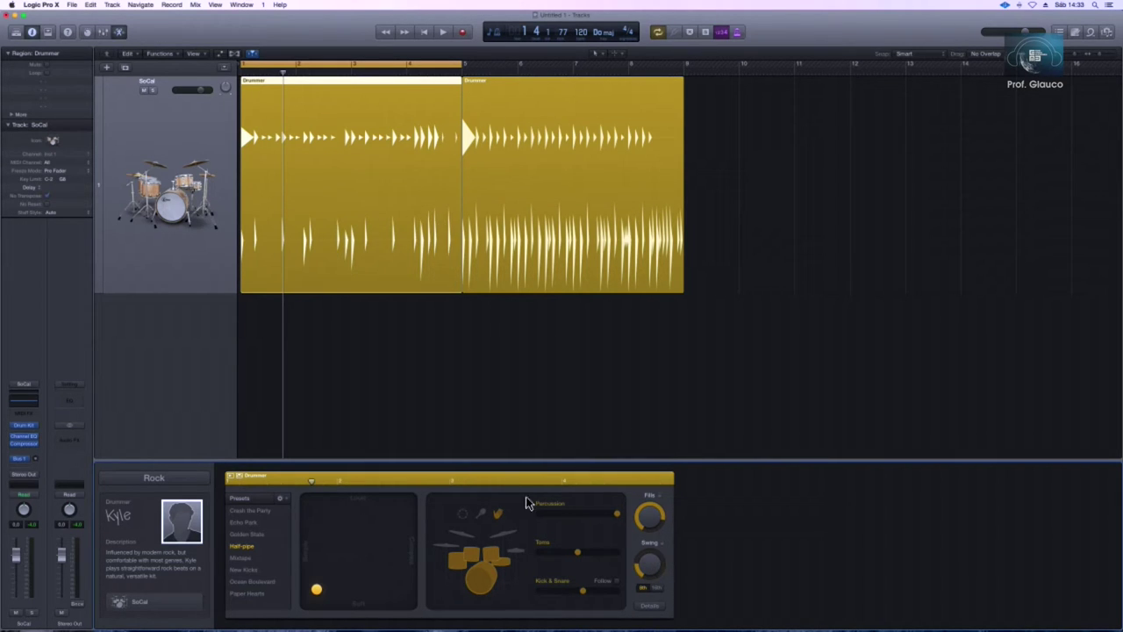
drag(636, 574, 650, 572)
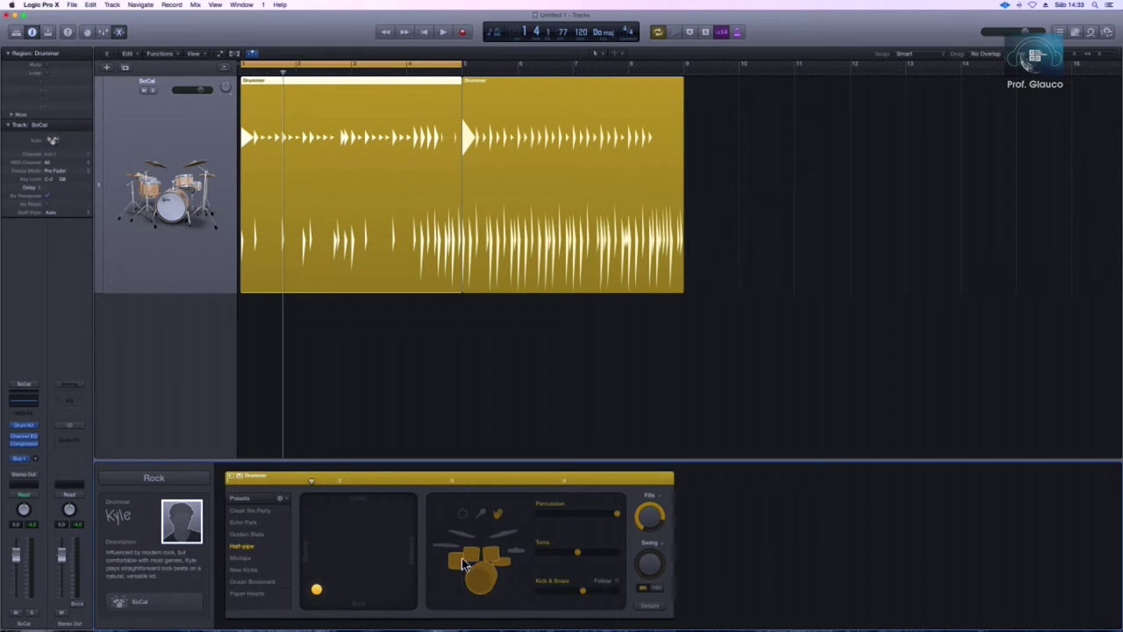
Try the Crash the Party, Golden State, Half-pipe, Mixtape and New Kicks presets on the first region
click(248, 514)
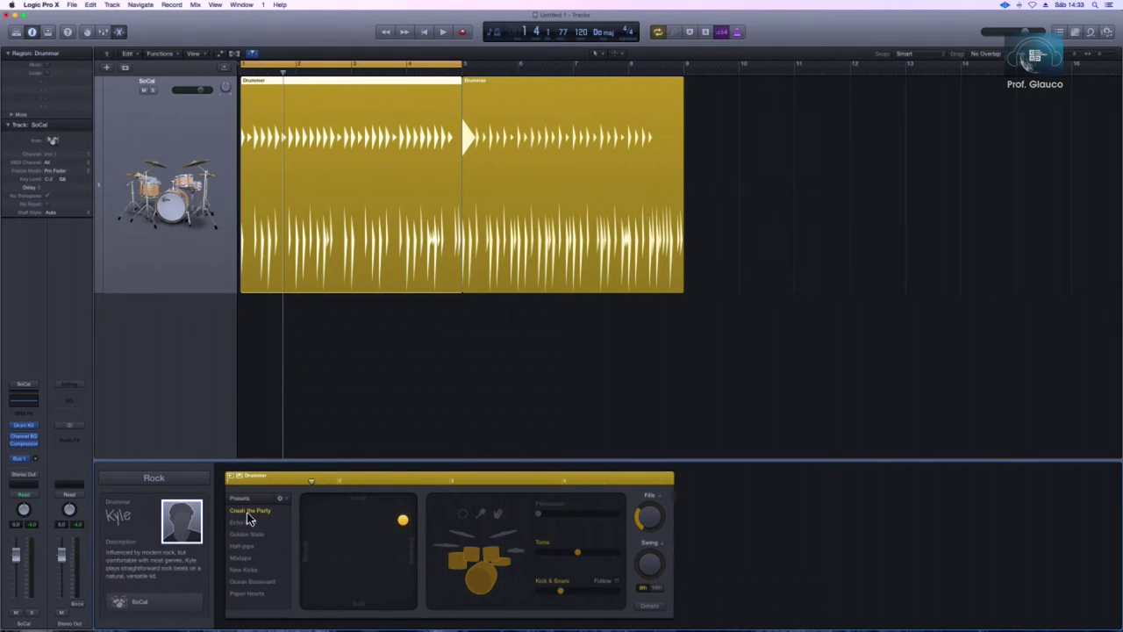
click(246, 534)
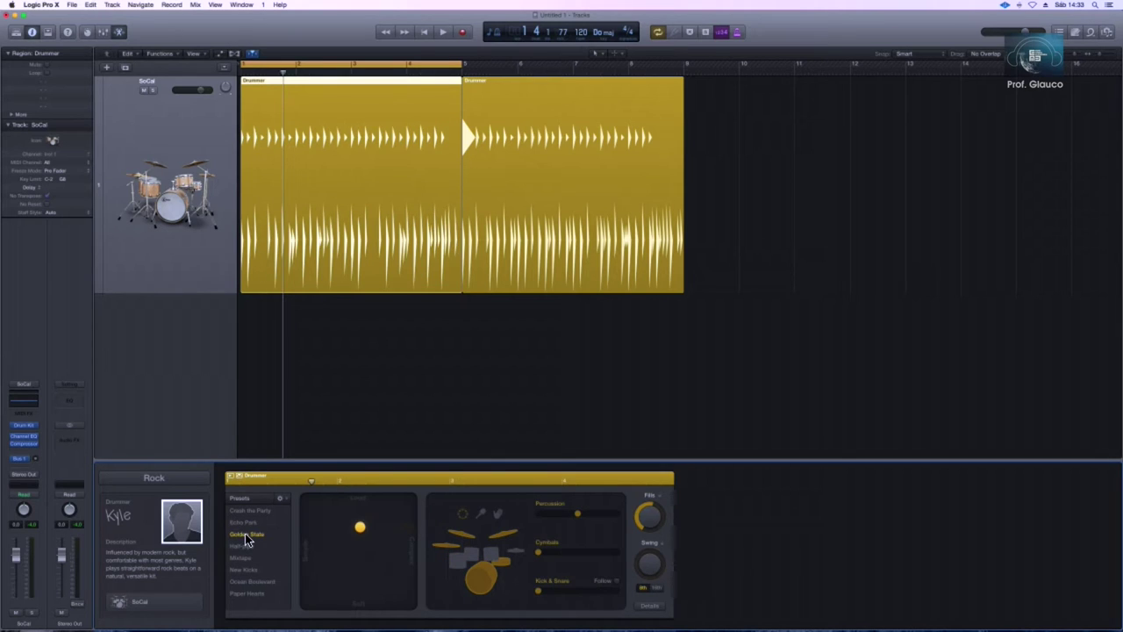
click(244, 546)
click(242, 558)
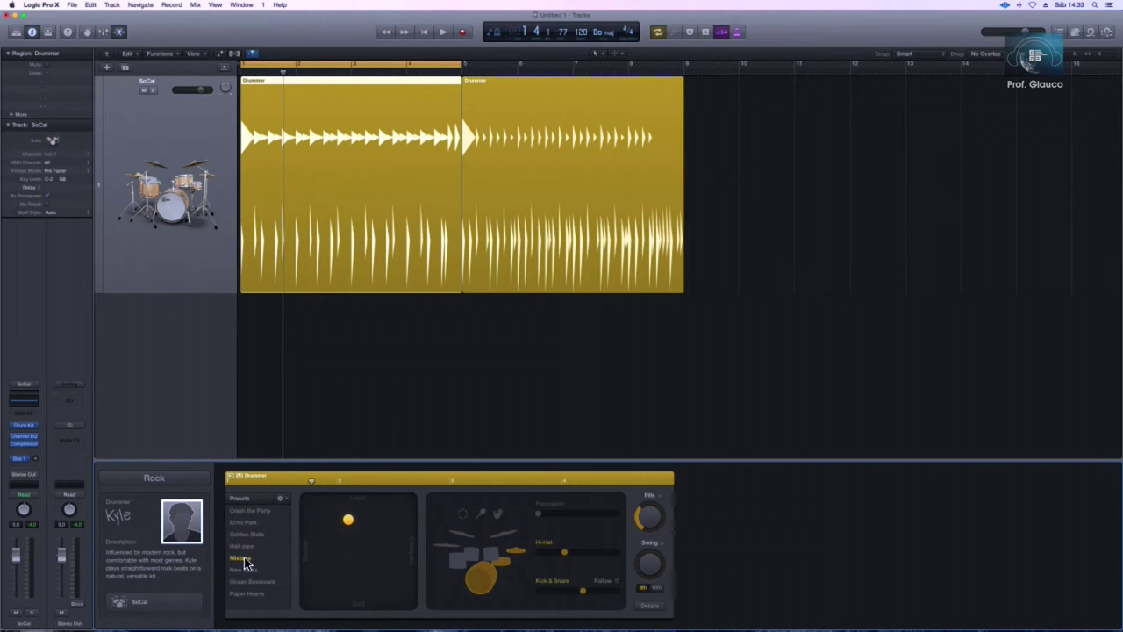
click(245, 570)
Apply the Crash the Party preset, make it softer and simpler, add handclaps at the highest variation and raise Fills
click(249, 510)
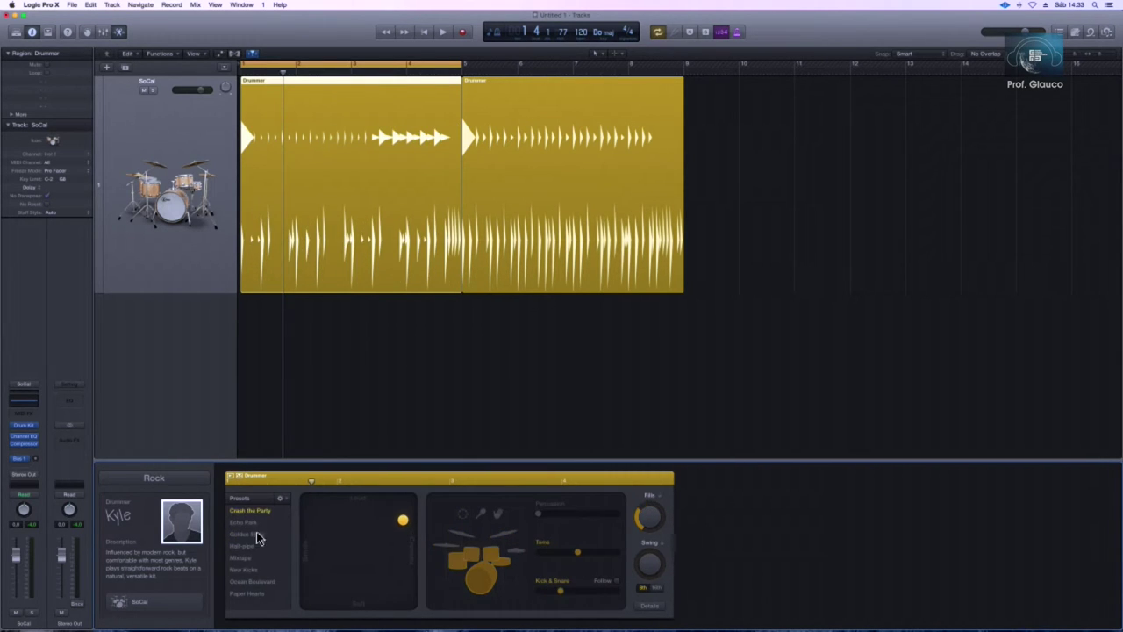
drag(408, 528, 340, 577)
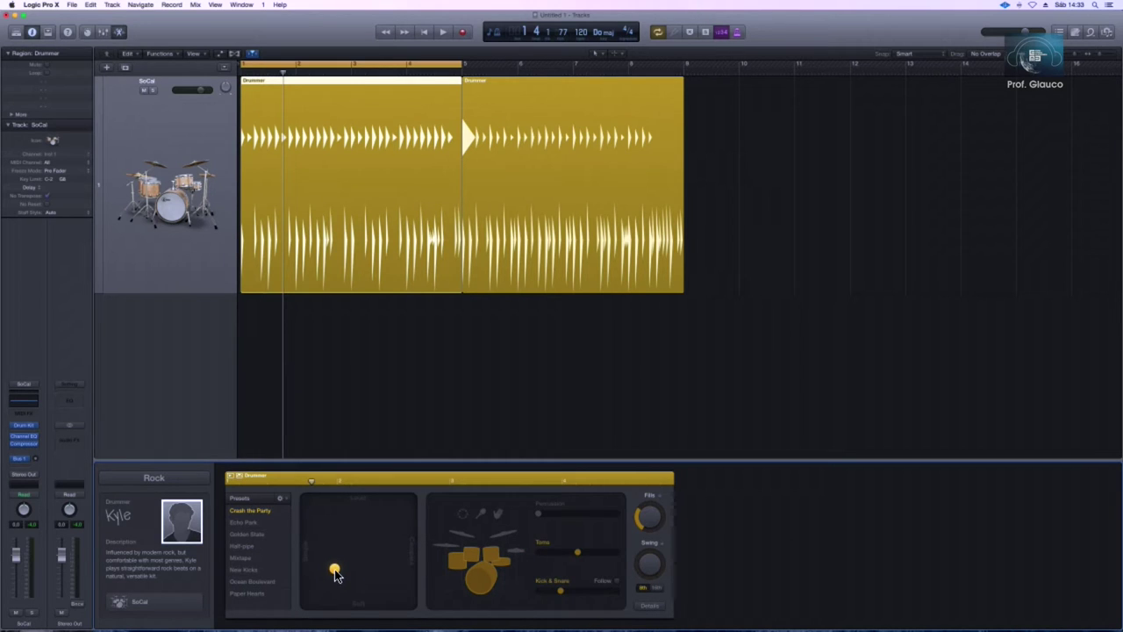
drag(541, 519, 611, 523)
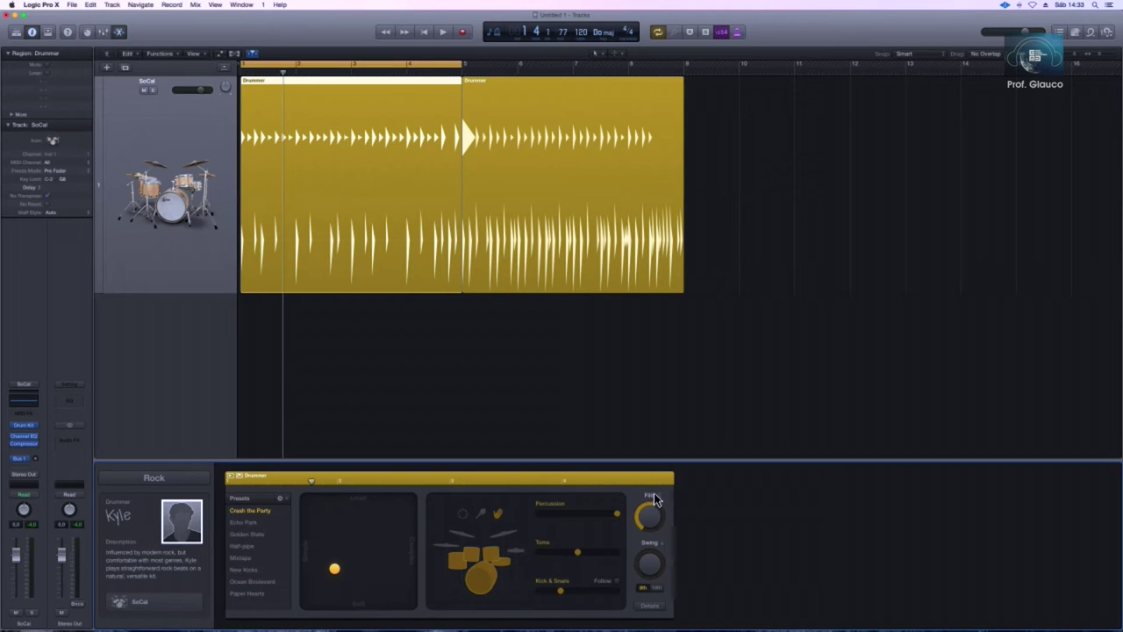
Save the current drummer settings as a new preset named with the instructor's first name
click(281, 498)
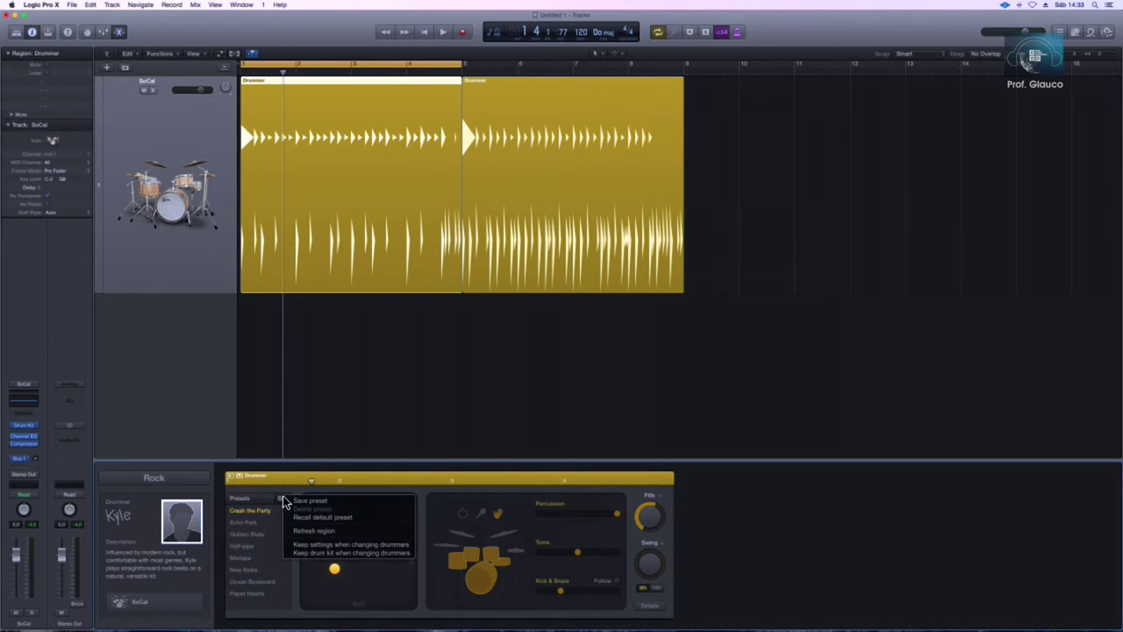
click(317, 503)
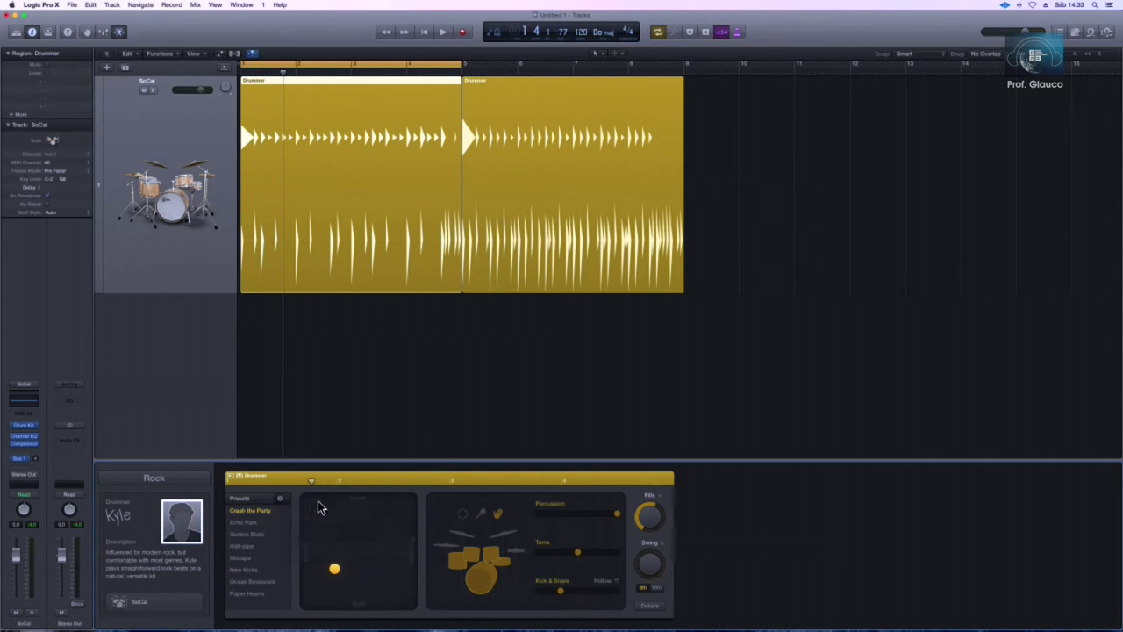
text(R)
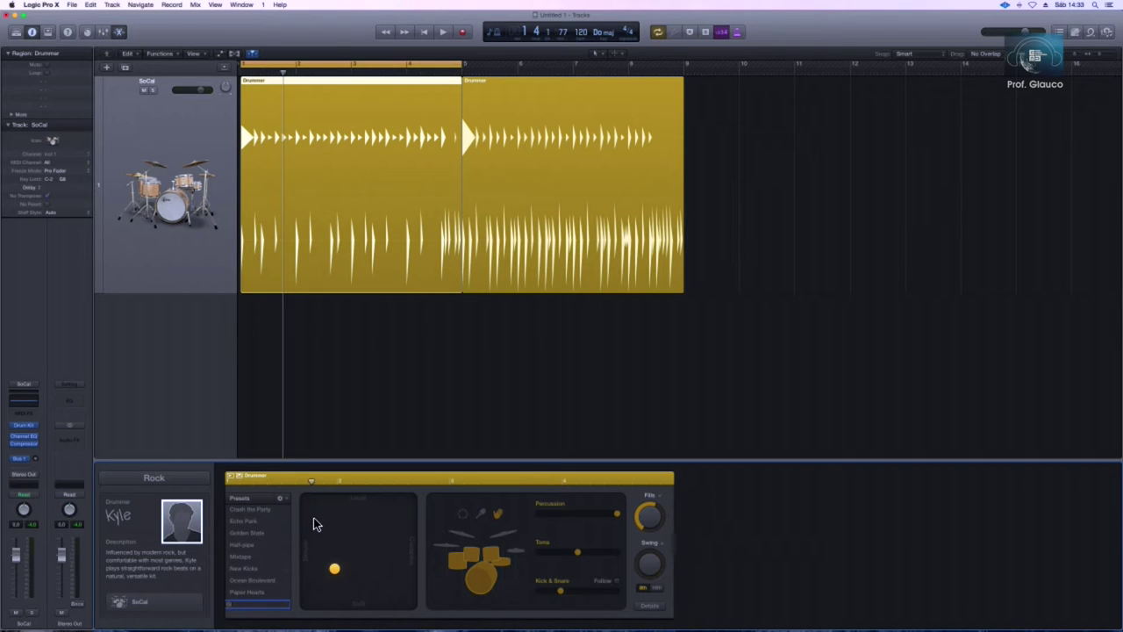
key(Return)
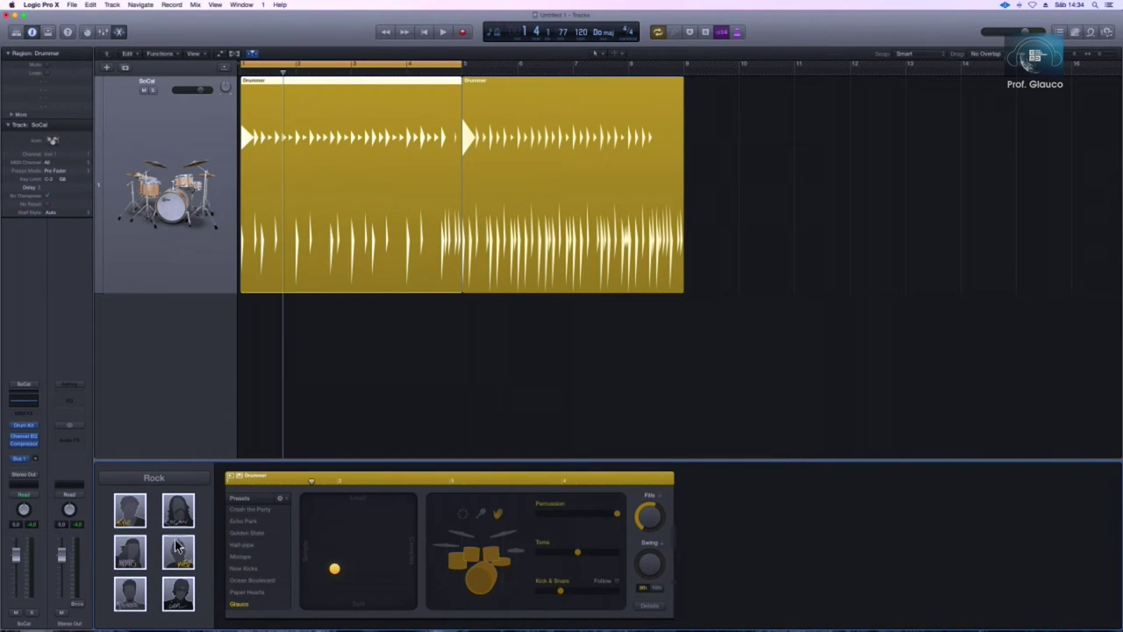
Audition the rock drummer Logan on the track, and switch the drummer to Kyle
click(177, 525)
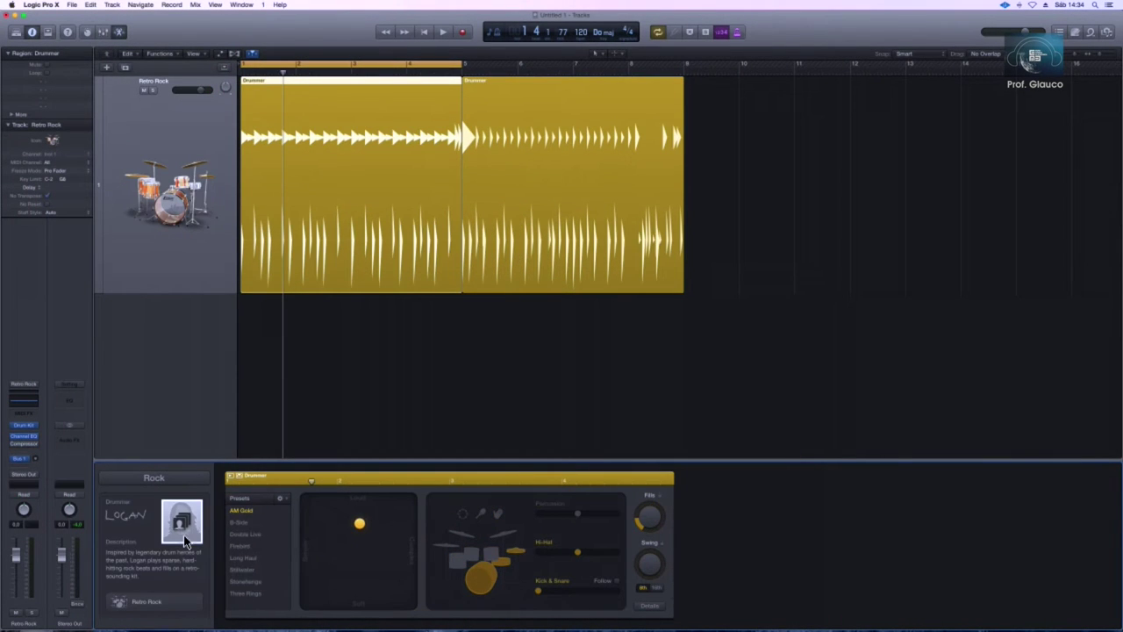
key(space)
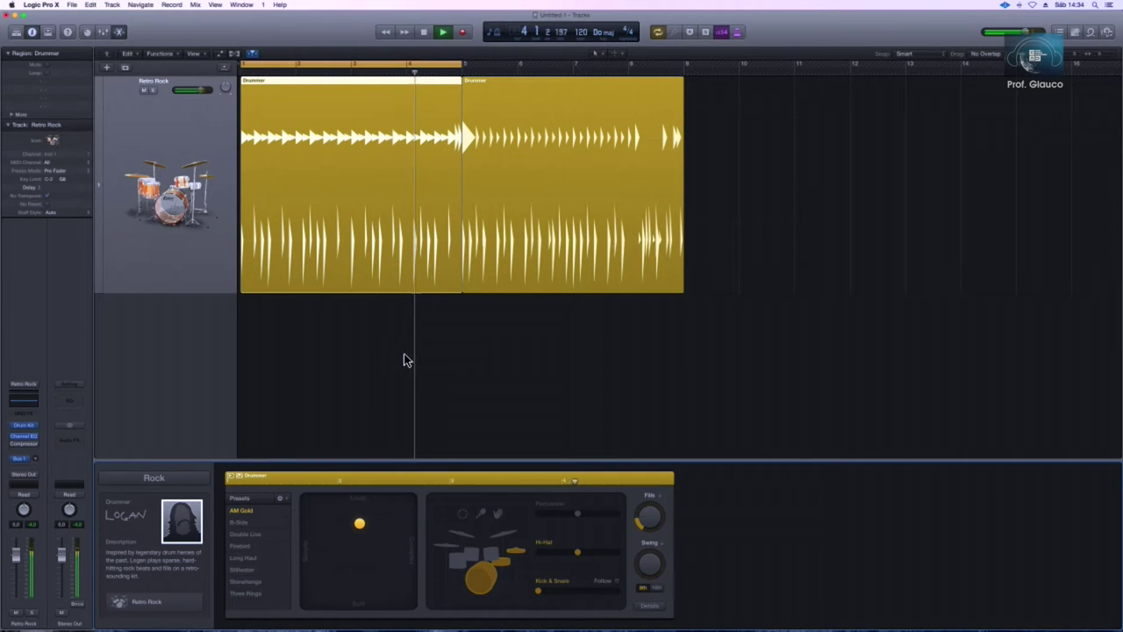
key(space)
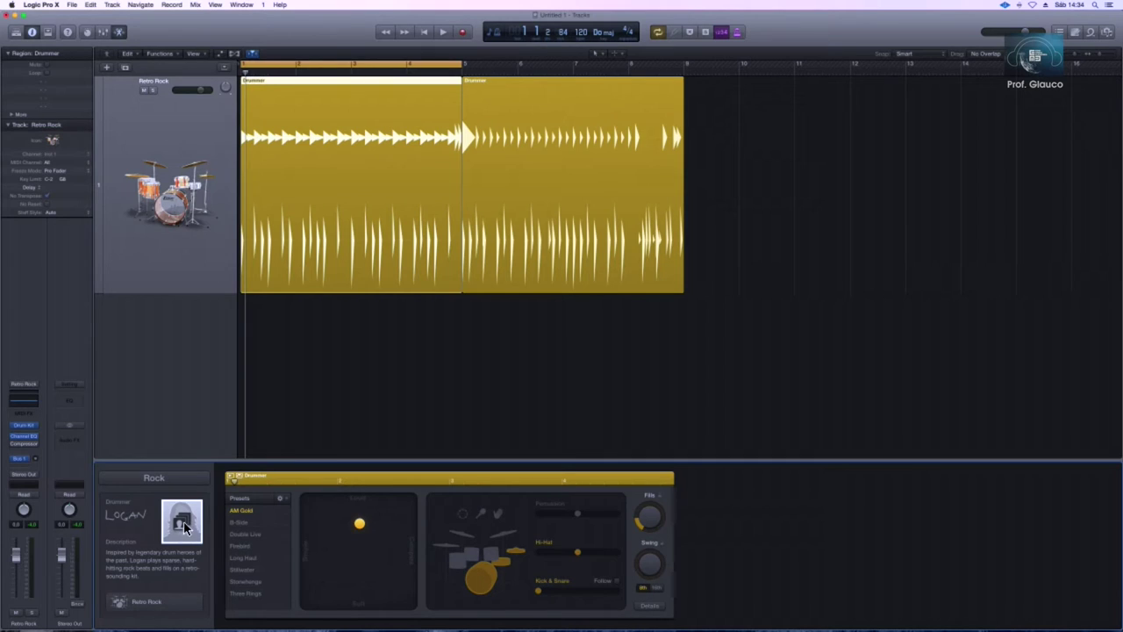
click(182, 524)
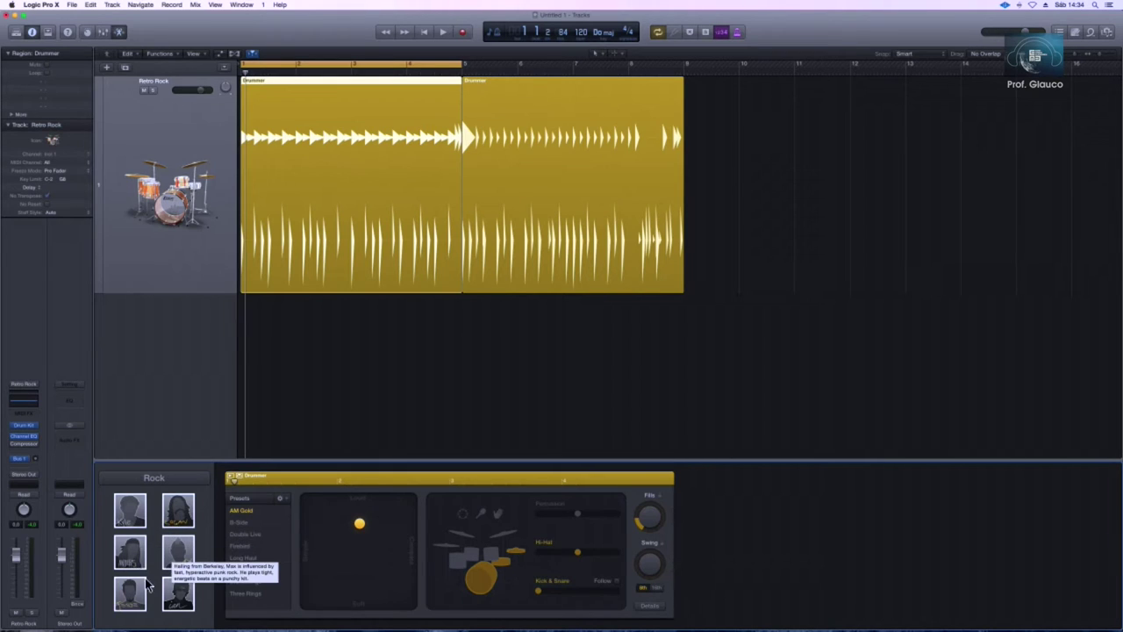
click(130, 511)
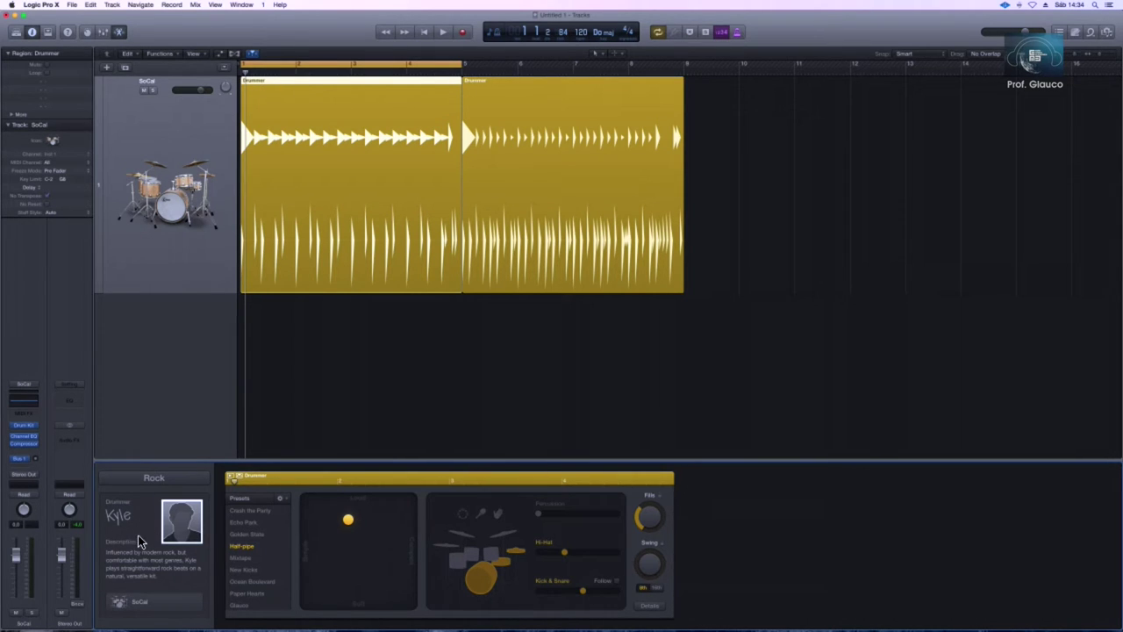
Open the SoCal kit in Drum Kit Designer, move its window clear of the first region and display the kick drum choices
click(128, 605)
drag(356, 57, 954, 188)
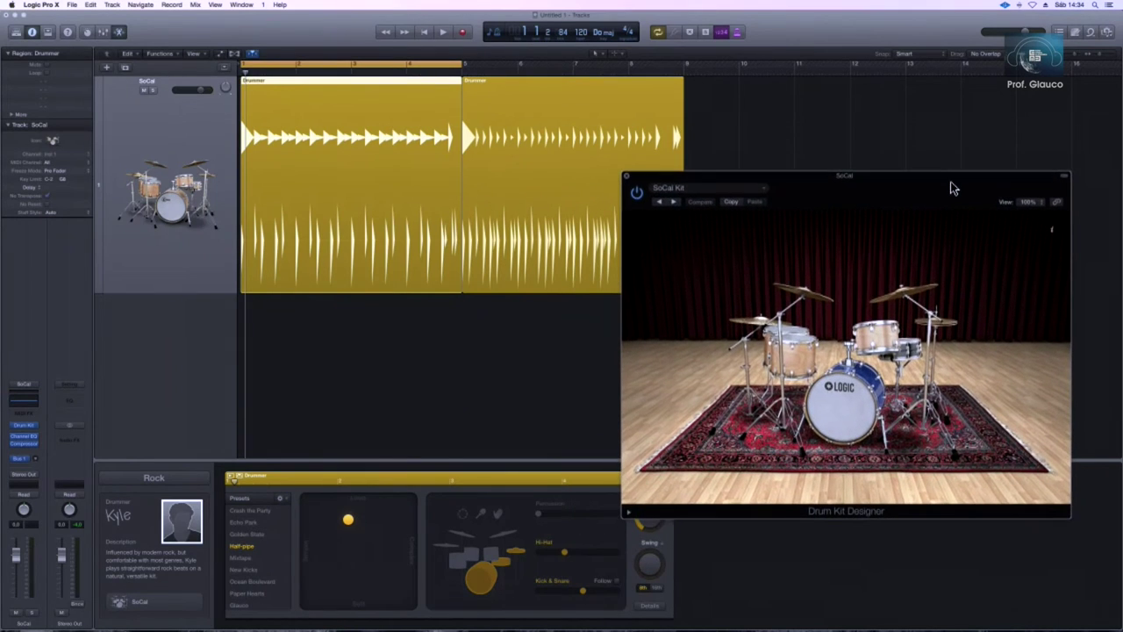
click(854, 391)
Audition the SoCal, SoCal 2 and SoCal 3 kick drums and choose SoCal 2
click(657, 306)
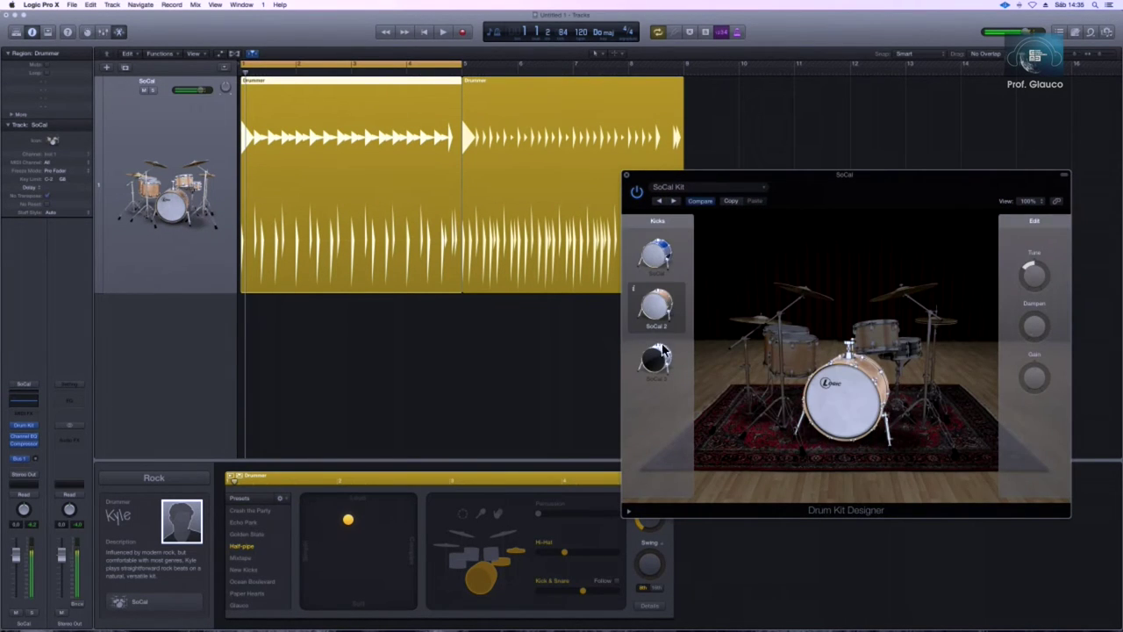
click(663, 351)
click(663, 311)
click(663, 268)
click(664, 314)
click(665, 355)
click(664, 321)
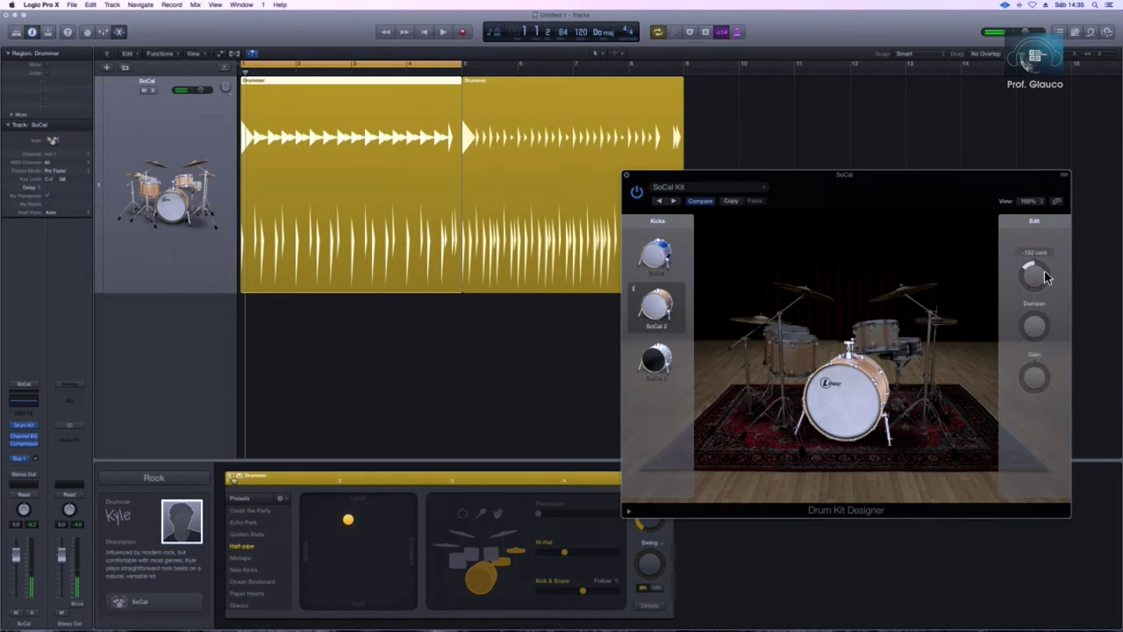
mouse_move(1032, 376)
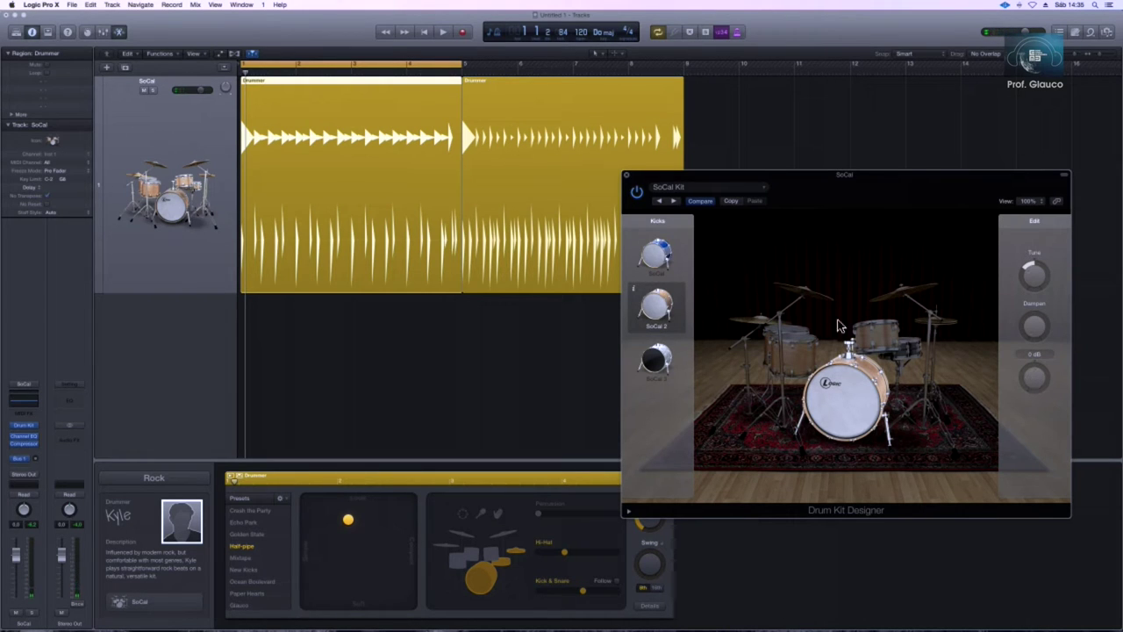
Display the tom settings and look through the tune, dampen and gain controls for all, low and mid toms
click(877, 338)
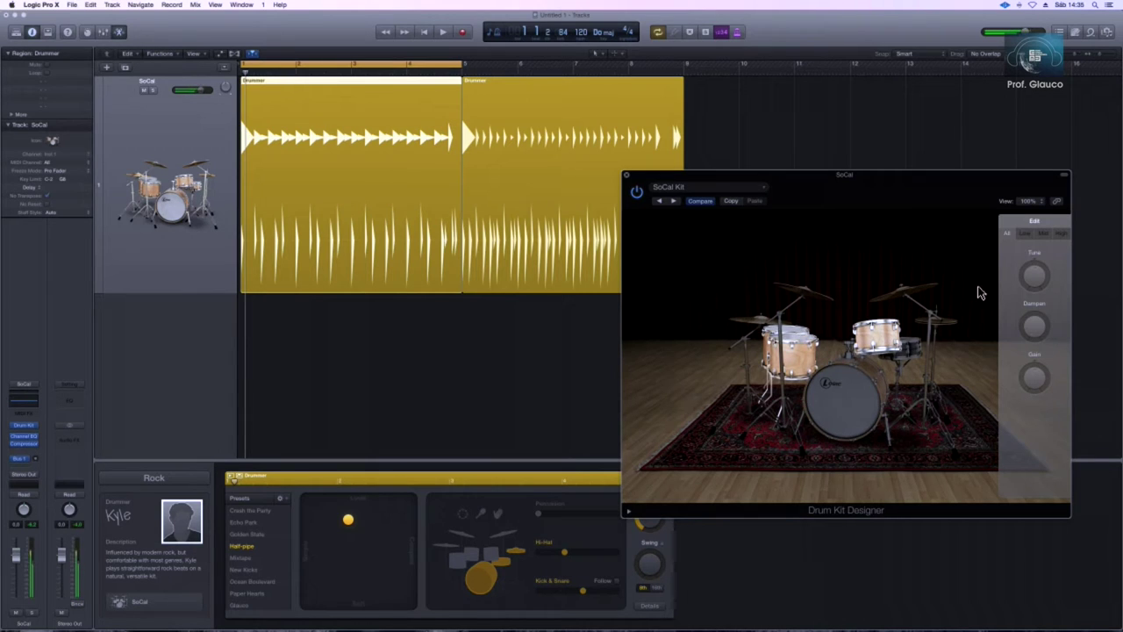
click(1023, 235)
click(1042, 234)
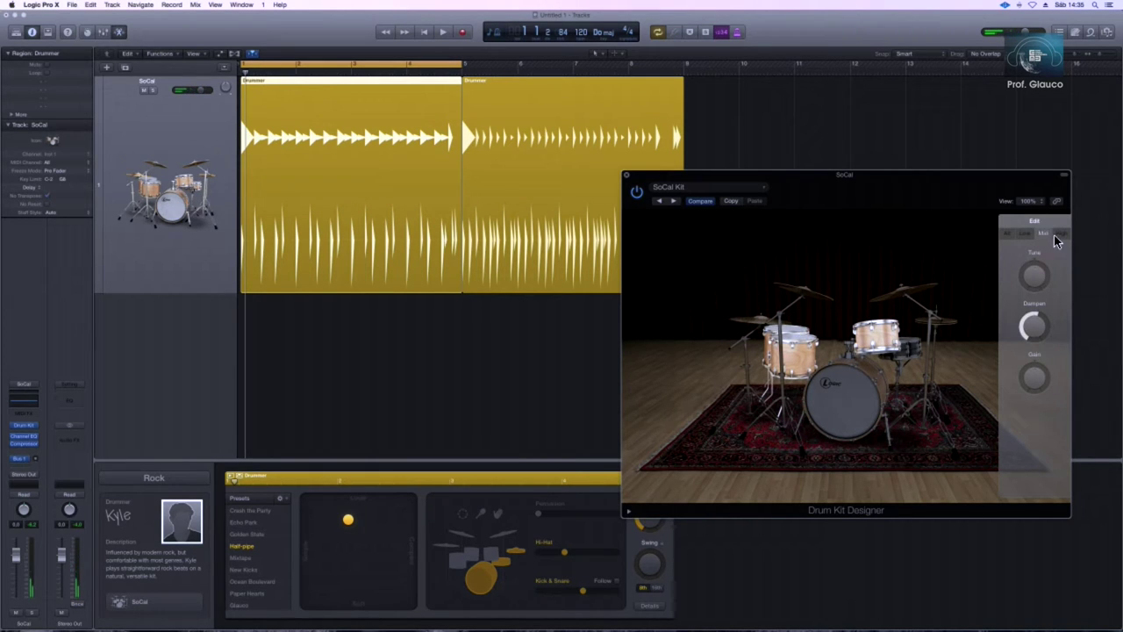
click(1007, 234)
Audition the SoCal 2 snare and replace the kit's snare with SoCal 3
click(914, 358)
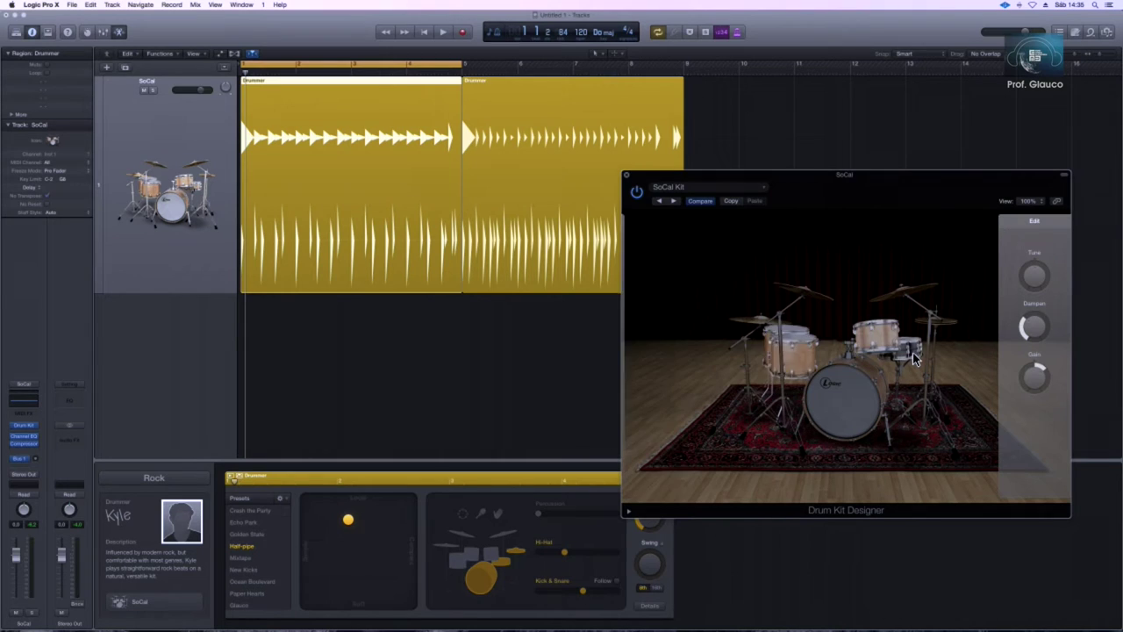
click(655, 318)
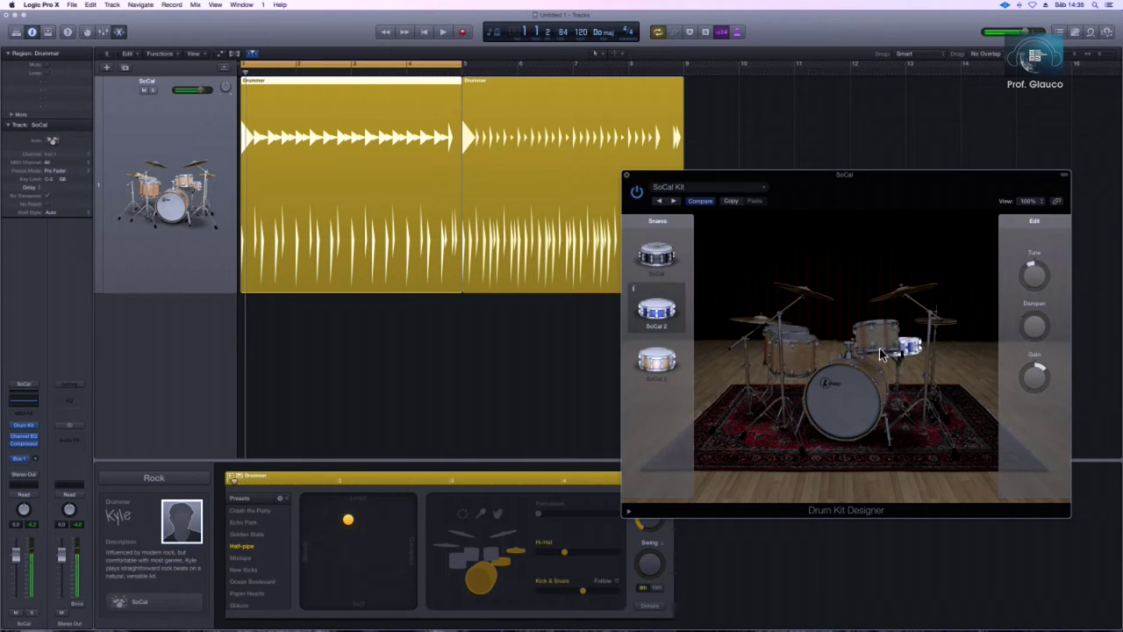
click(657, 361)
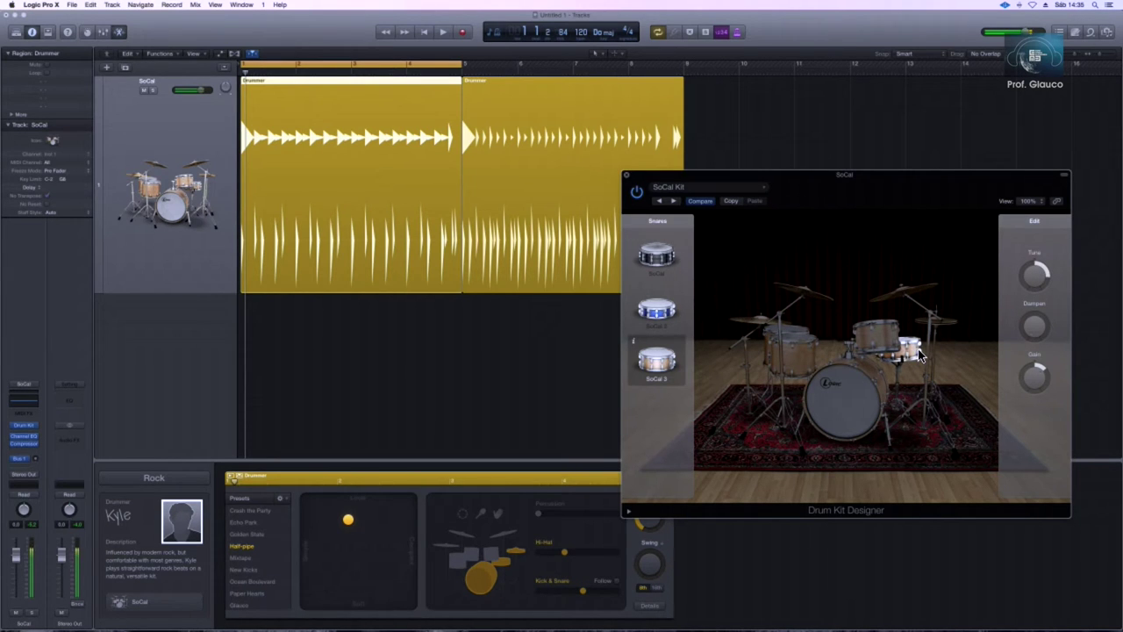
Change the kick drum to SoCal 3 during playback, adjust its Tune and stop the playback
key(space)
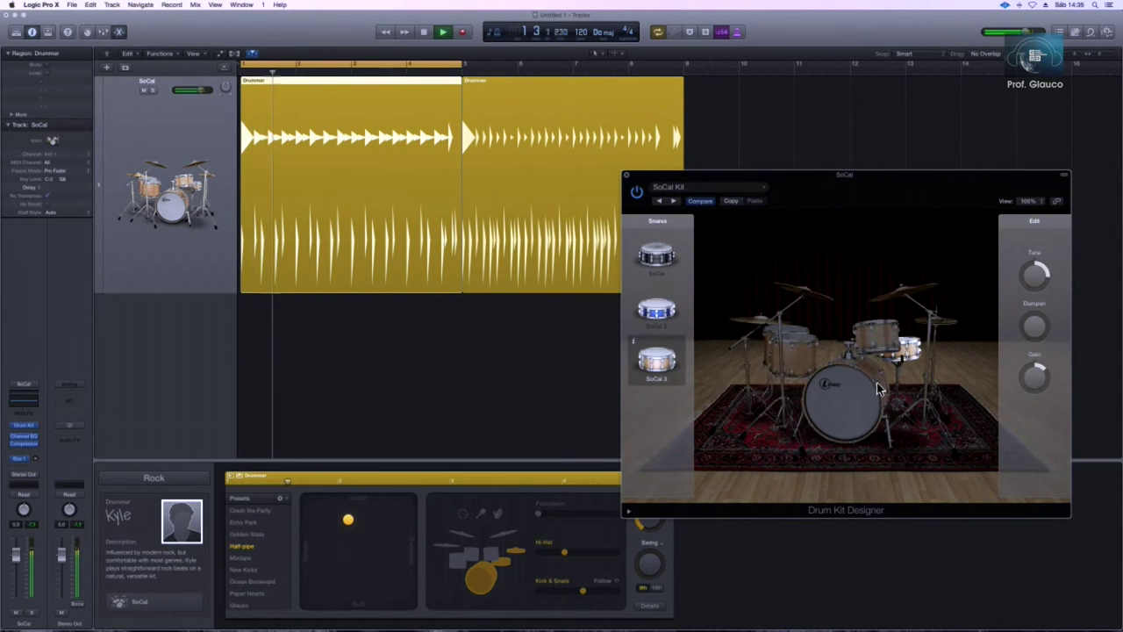
click(876, 389)
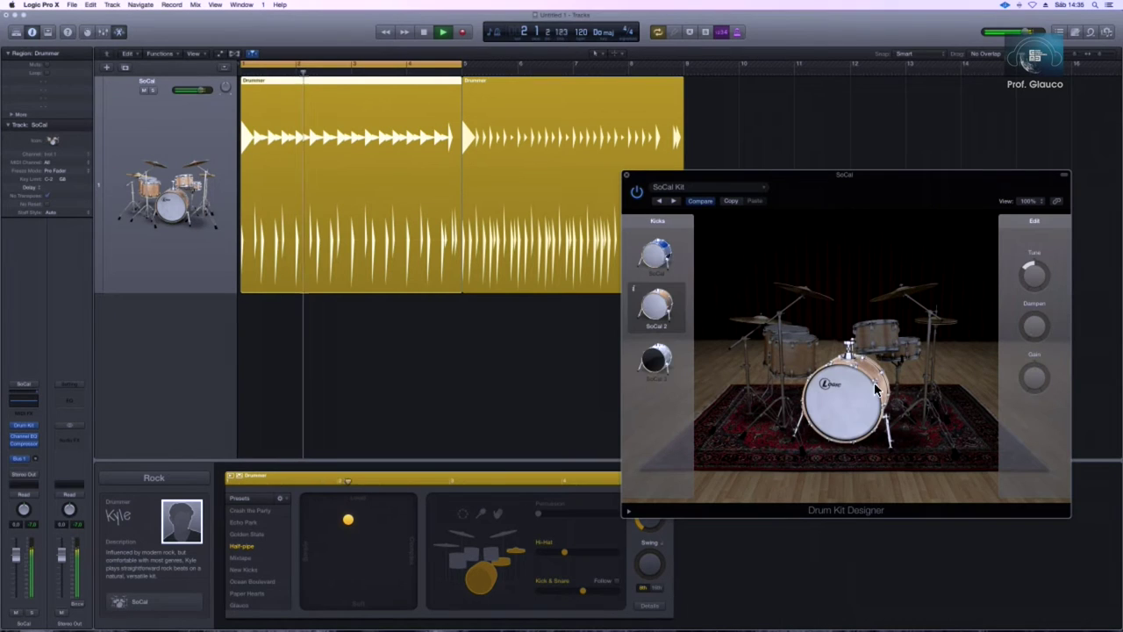
click(673, 364)
mouse_move(1043, 277)
drag(1044, 277, 1042, 275)
mouse_move(1040, 278)
mouse_down()
mouse_move(1036, 290)
mouse_move(1032, 272)
mouse_up()
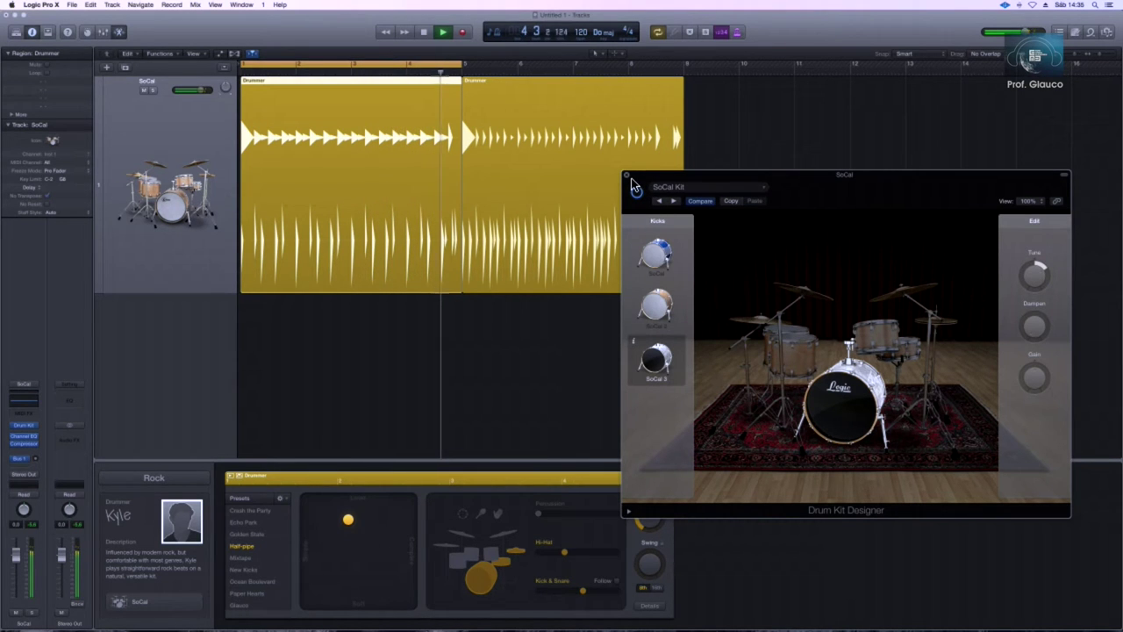
key(space)
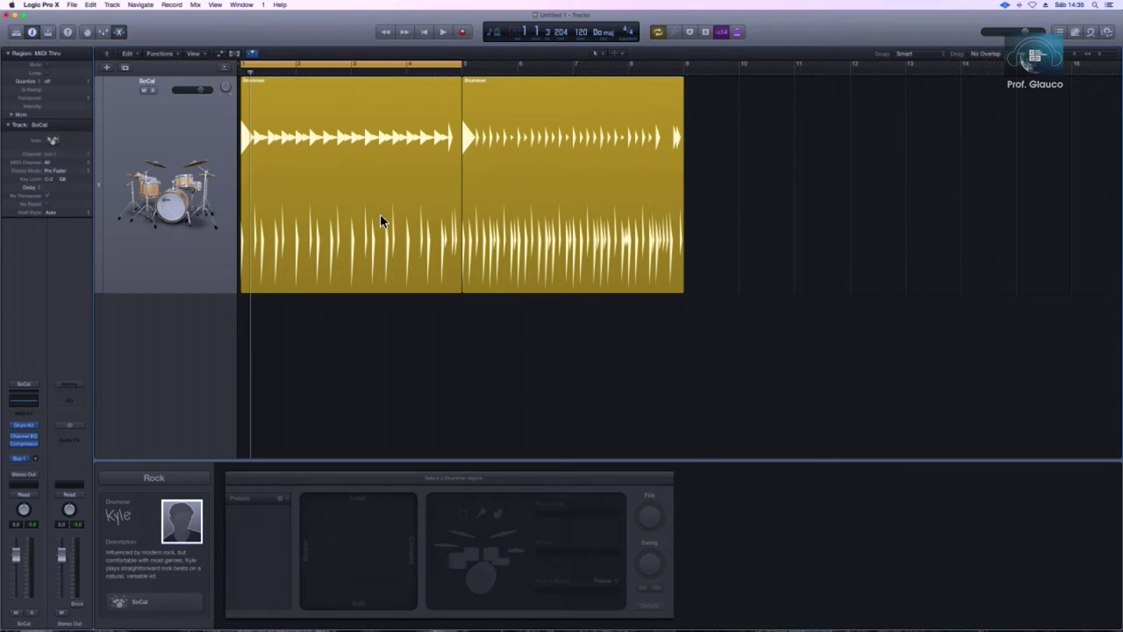
Delete the second Drummer region, which starts at bar 5
click(488, 185)
key(Delete)
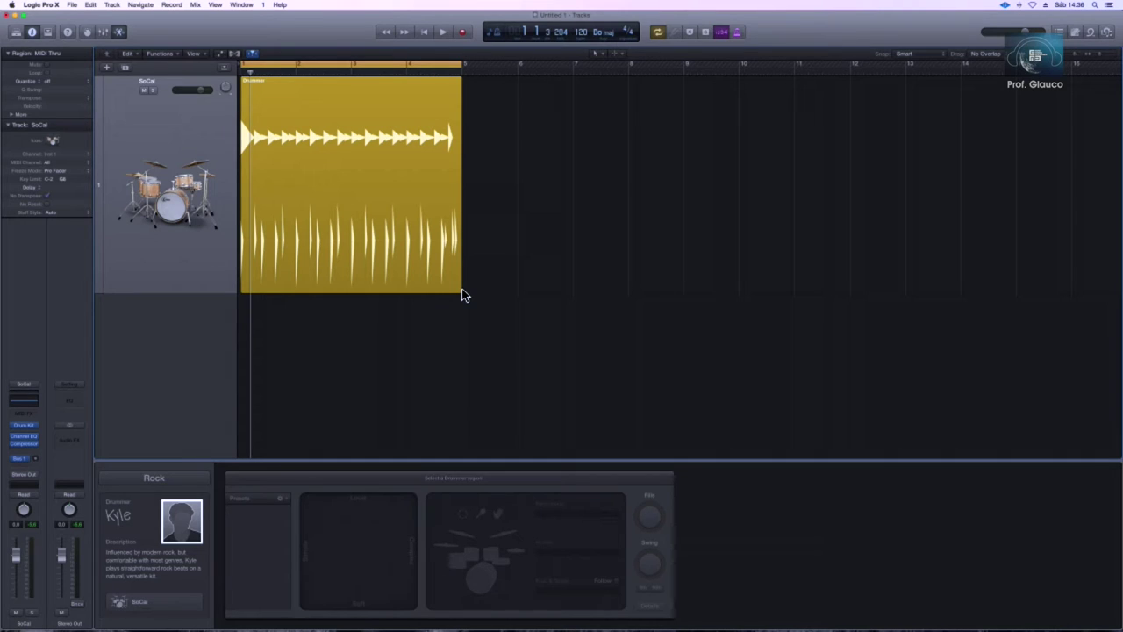
Try extending the Drummer region to bar 7 and to bar 9, and shorten it back to bar 5
drag(463, 293, 568, 295)
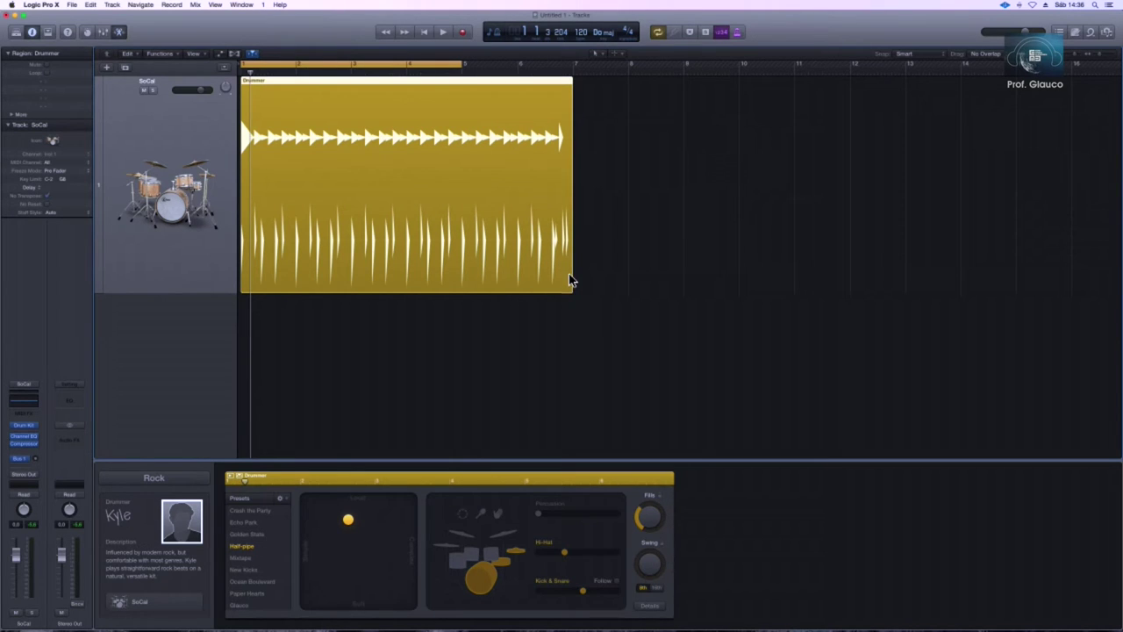
drag(571, 289, 684, 289)
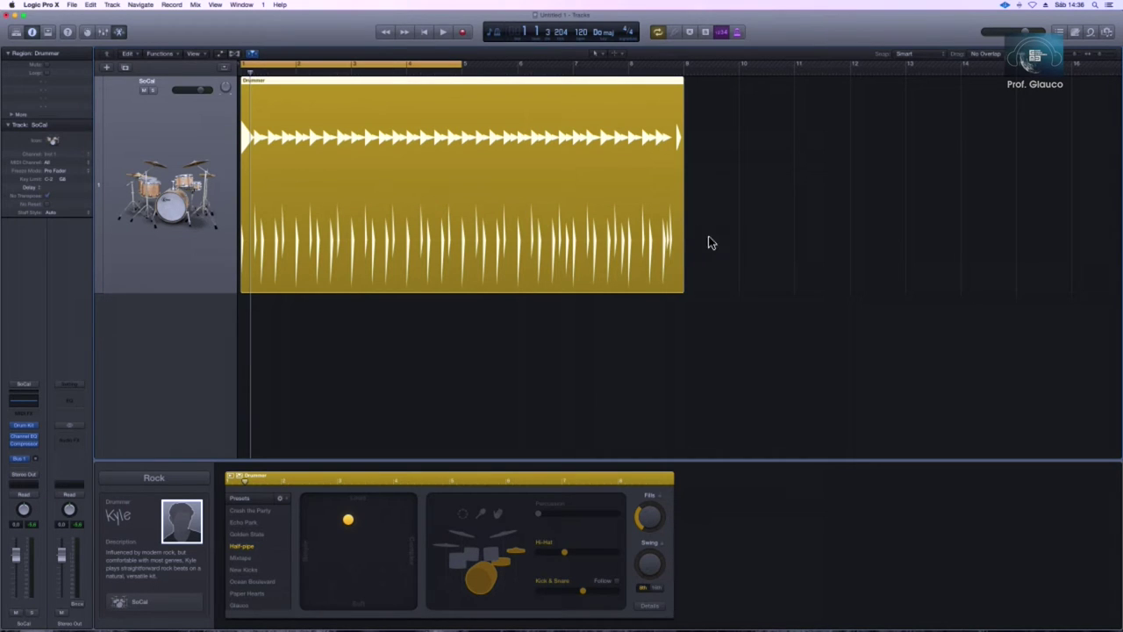
drag(683, 289, 467, 287)
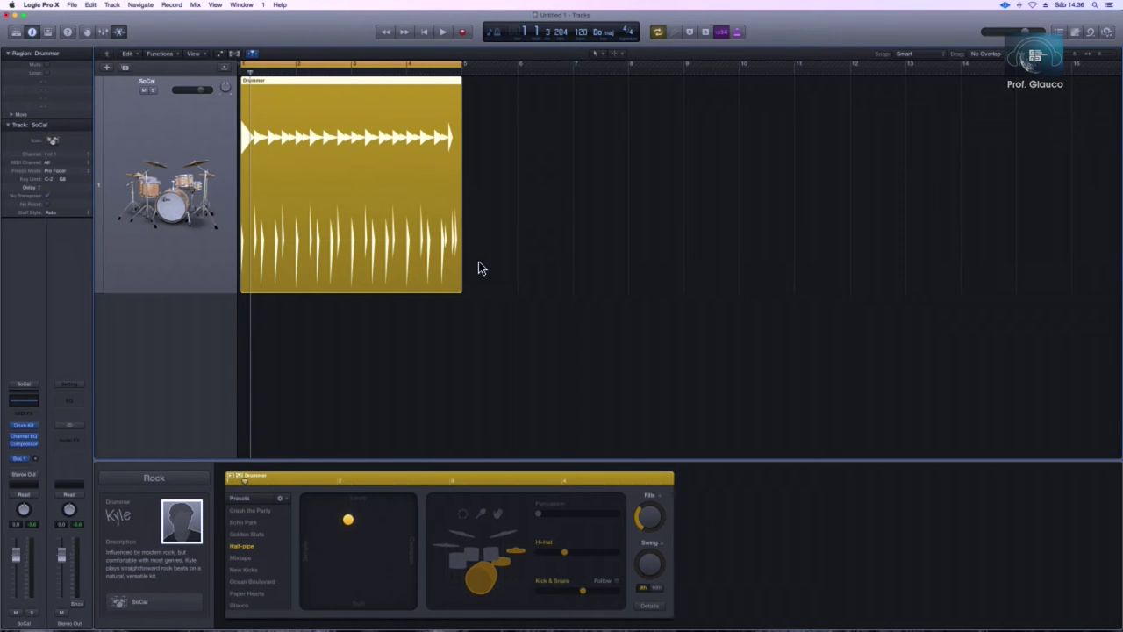
click(486, 264)
click(366, 149)
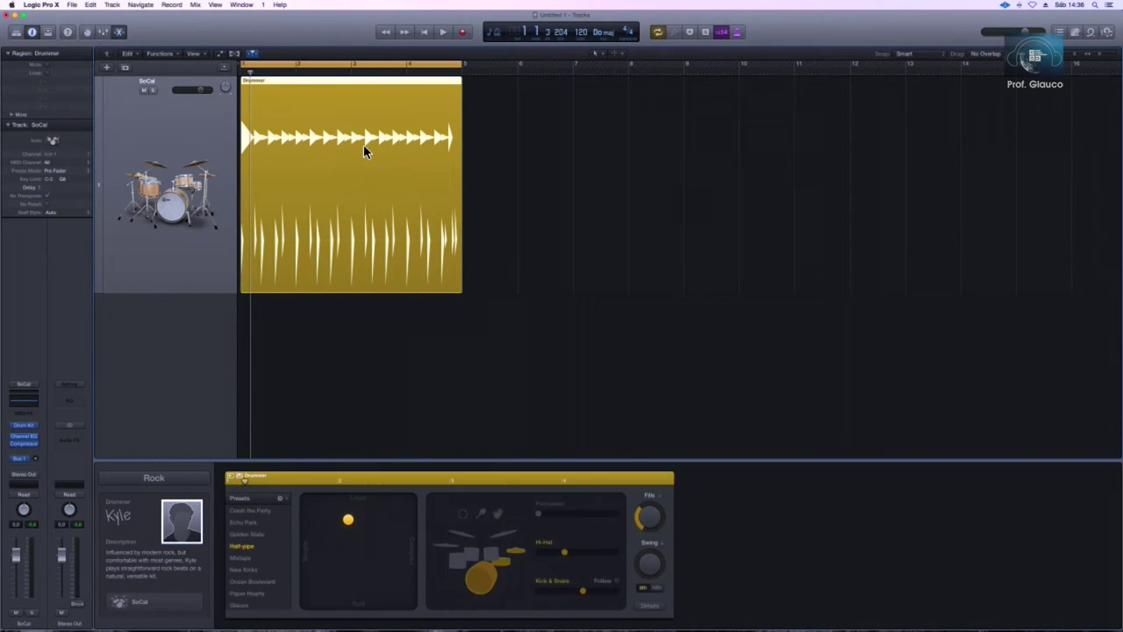
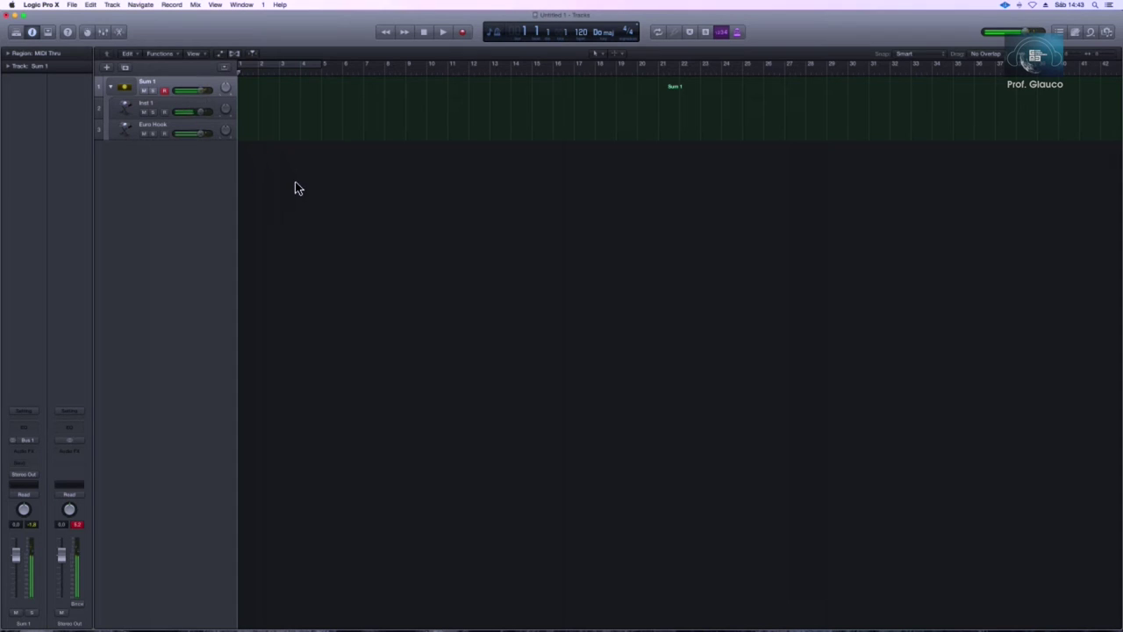
Record a MIDI part about two bars long from bar 1 on the Sum 1 track stack with cycle mode on
key(super+Right)
key(space)
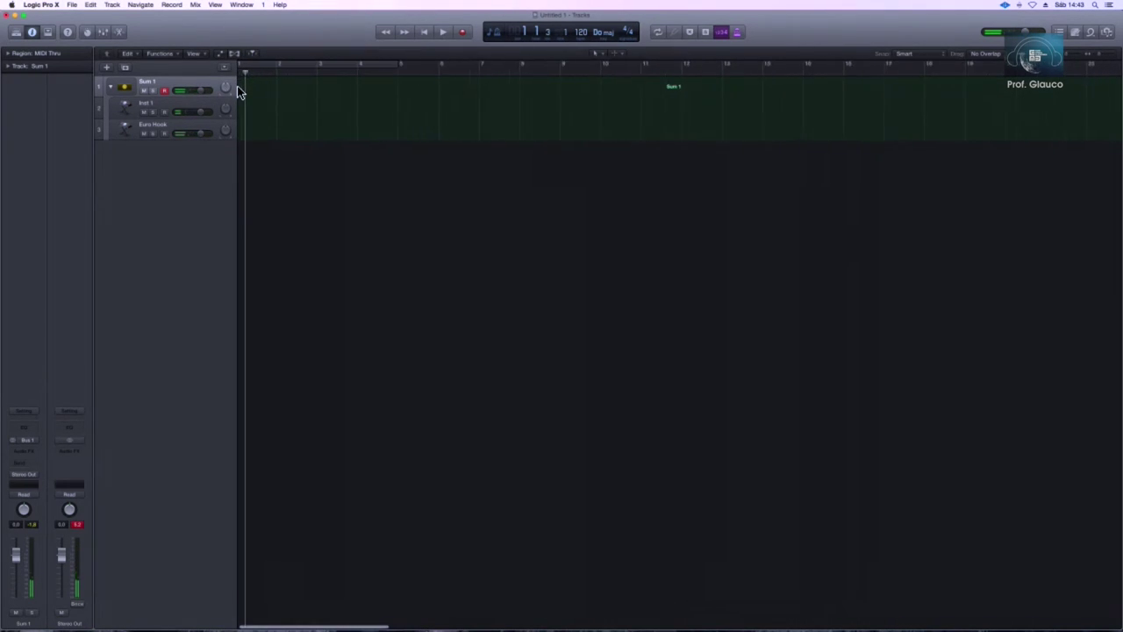
key(Return)
click(271, 67)
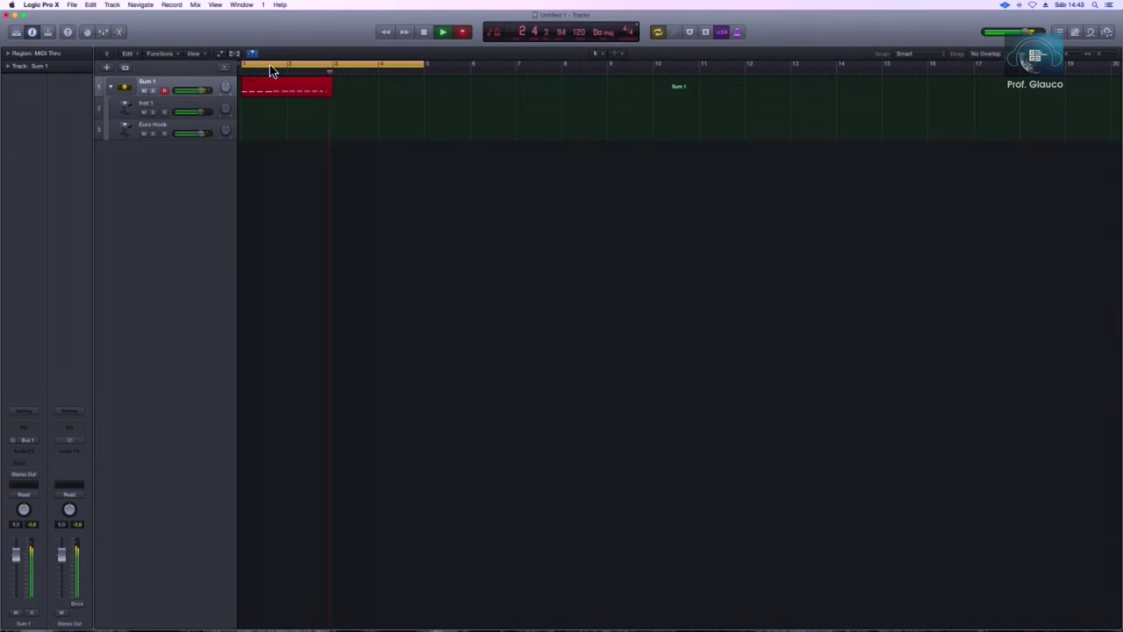
key(space)
Open the recorded Sum 1 region in the Piano Roll and quantize all its notes to 1/16 Note
double_click(276, 91)
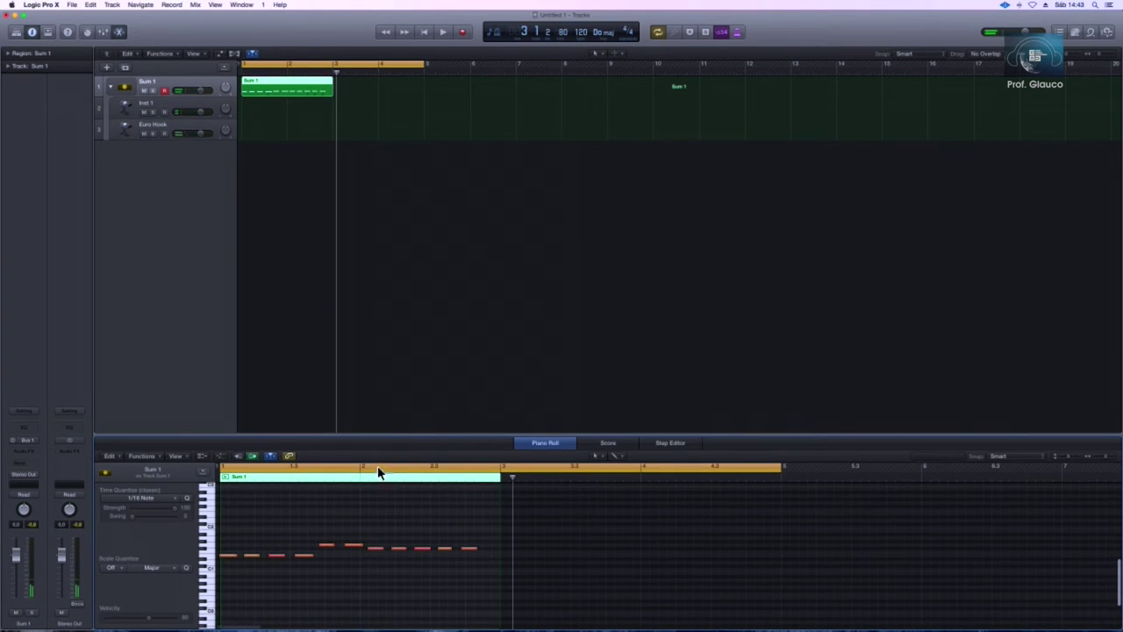
key(super+a)
click(368, 576)
Shorten the cycle range to end at bar 3 and play back the recorded region
drag(426, 64, 337, 85)
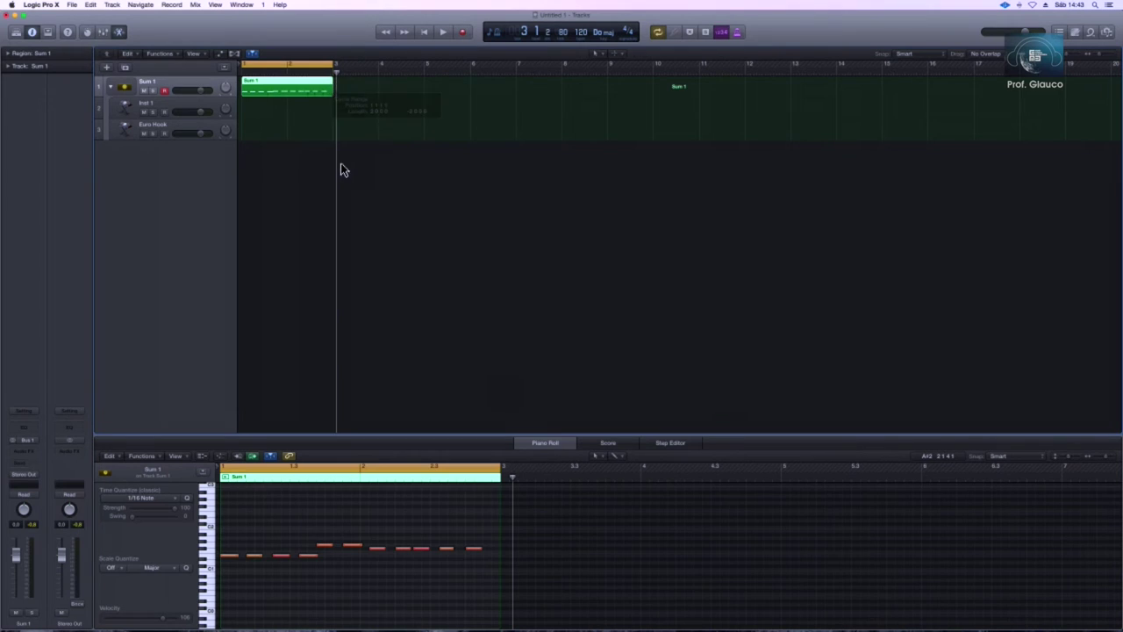
click(342, 169)
key(space)
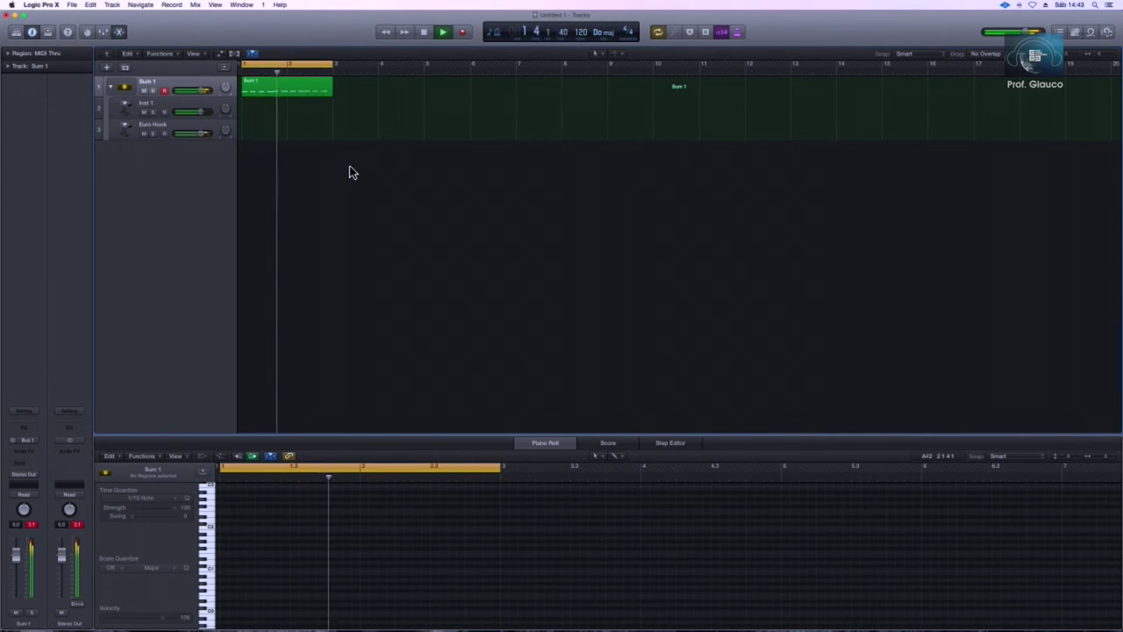
key(space)
Compare the stack's sounds by muting Inst 1 and Euro Hook in turn during playback, and lower the Euro Hook track's volume
key(space)
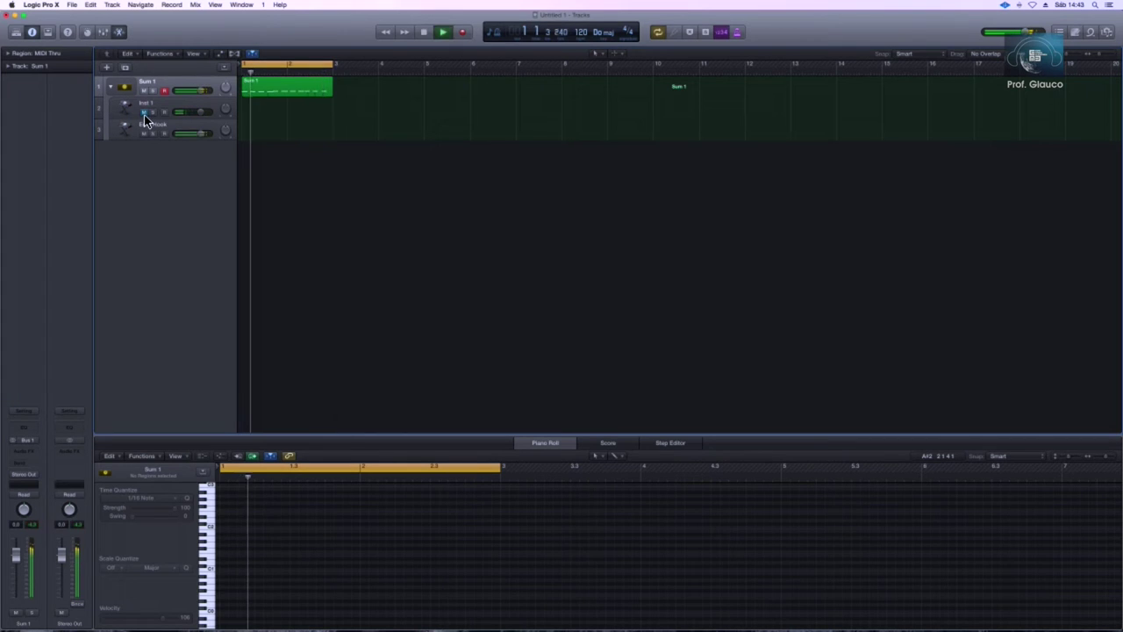
click(144, 134)
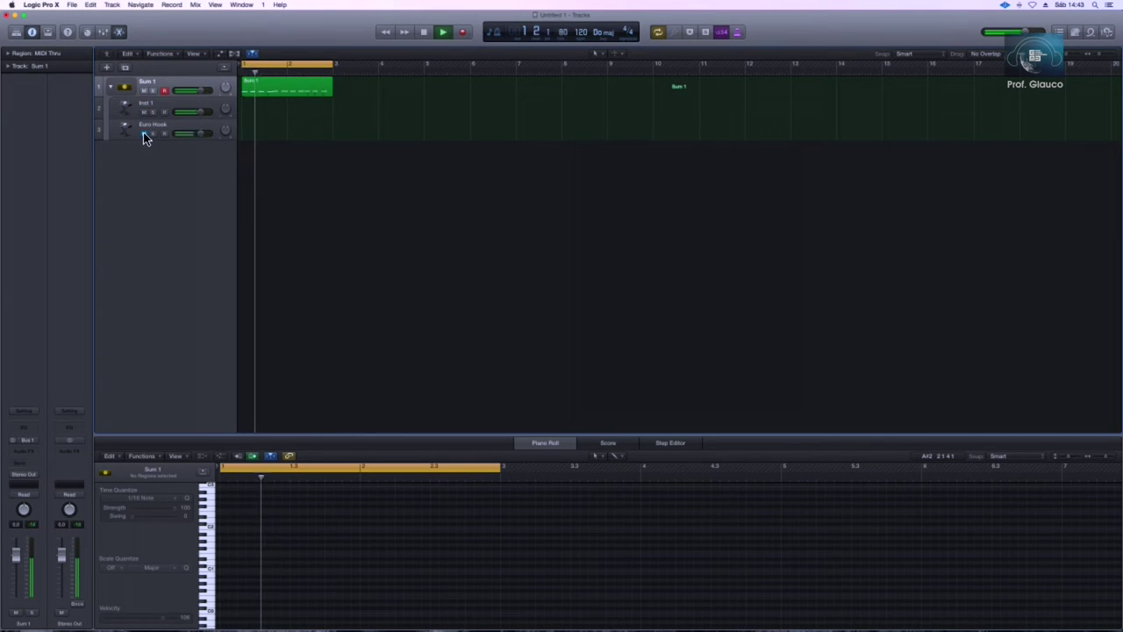
mouse_move(201, 128)
mouse_down()
mouse_move(178, 143)
mouse_move(193, 131)
mouse_up()
click(145, 133)
key(space)
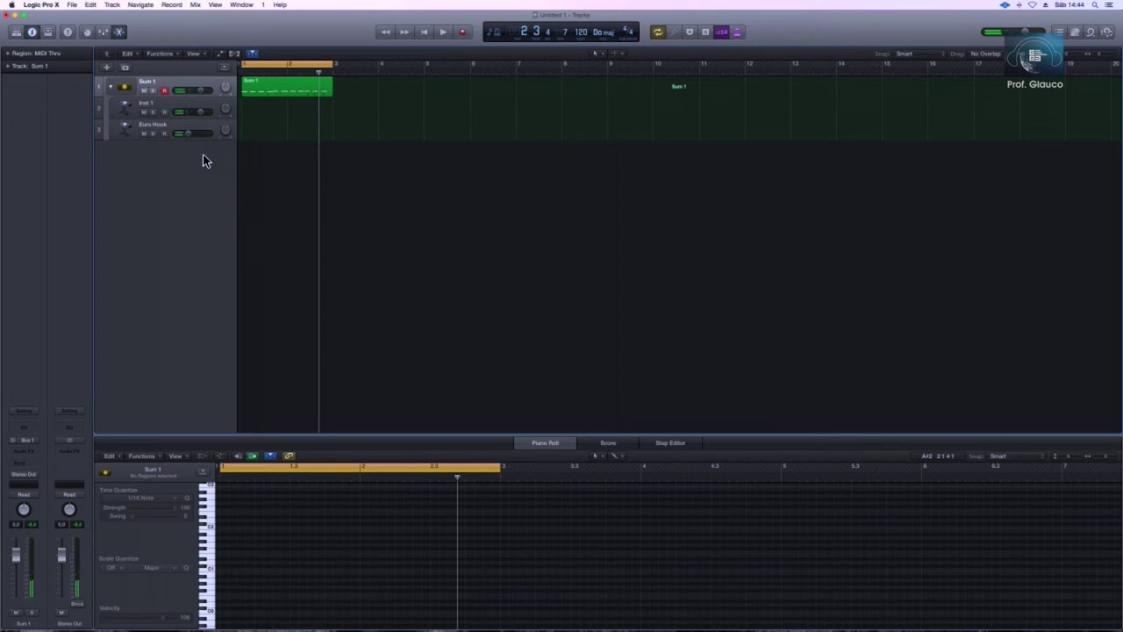
click(184, 133)
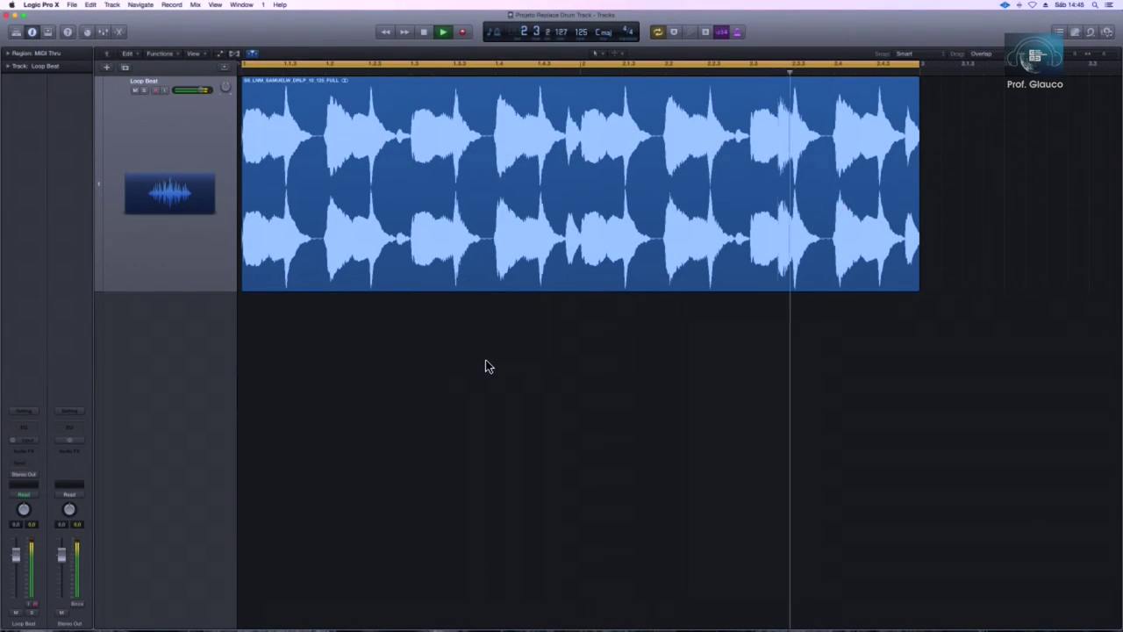
Stop playback and start Replace or Double Drum Track on the Loop Beat region, keeping both tracks in view
key(space)
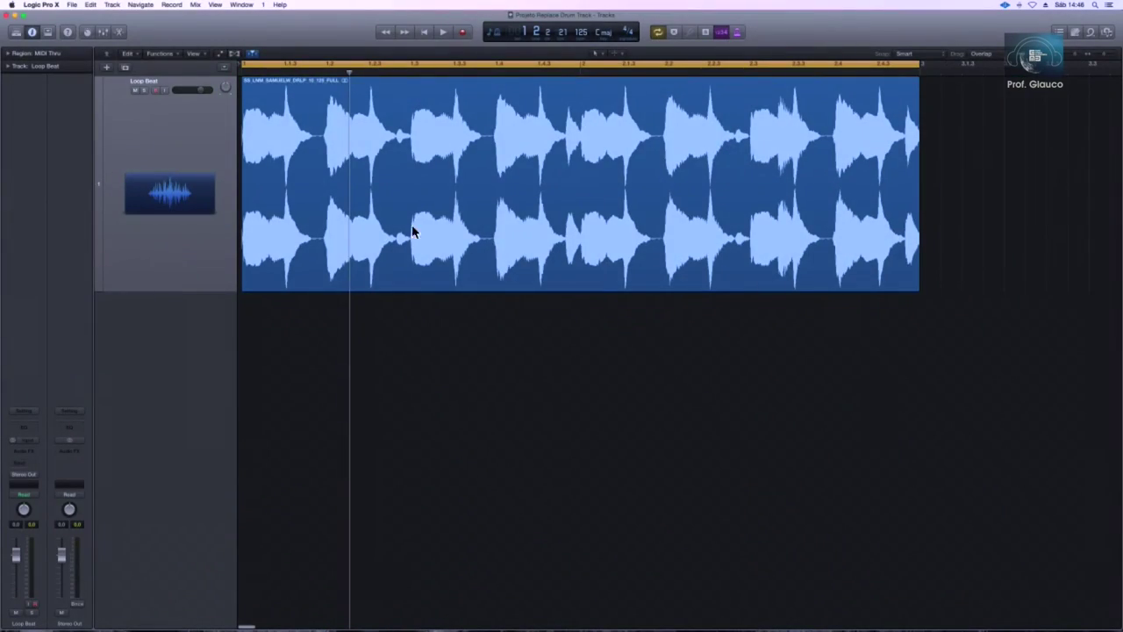
click(414, 205)
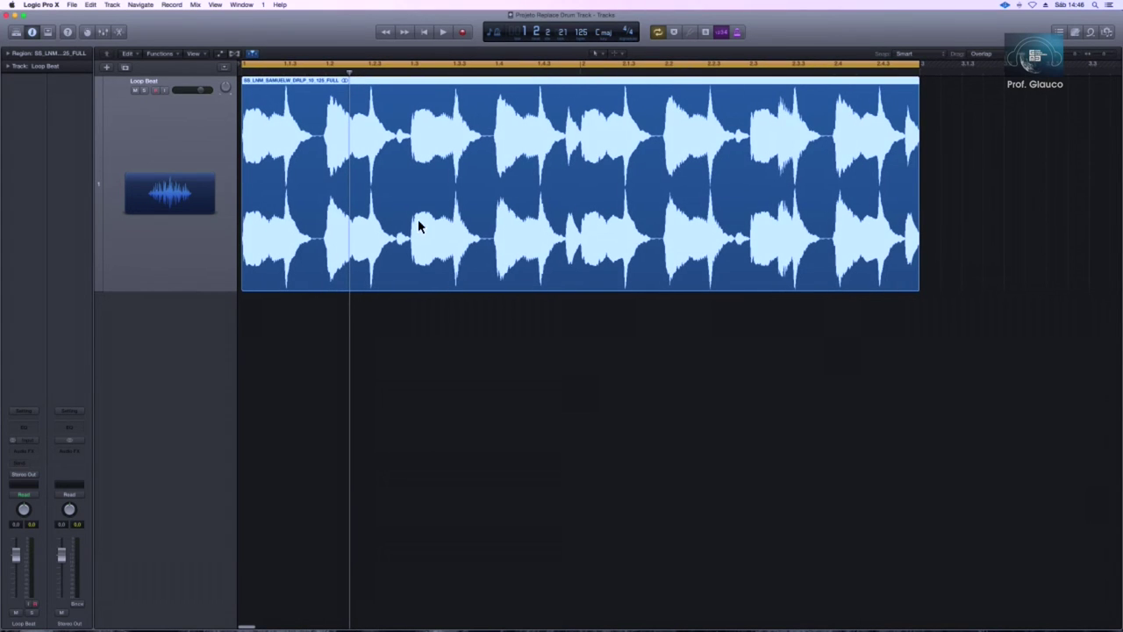
click(112, 5)
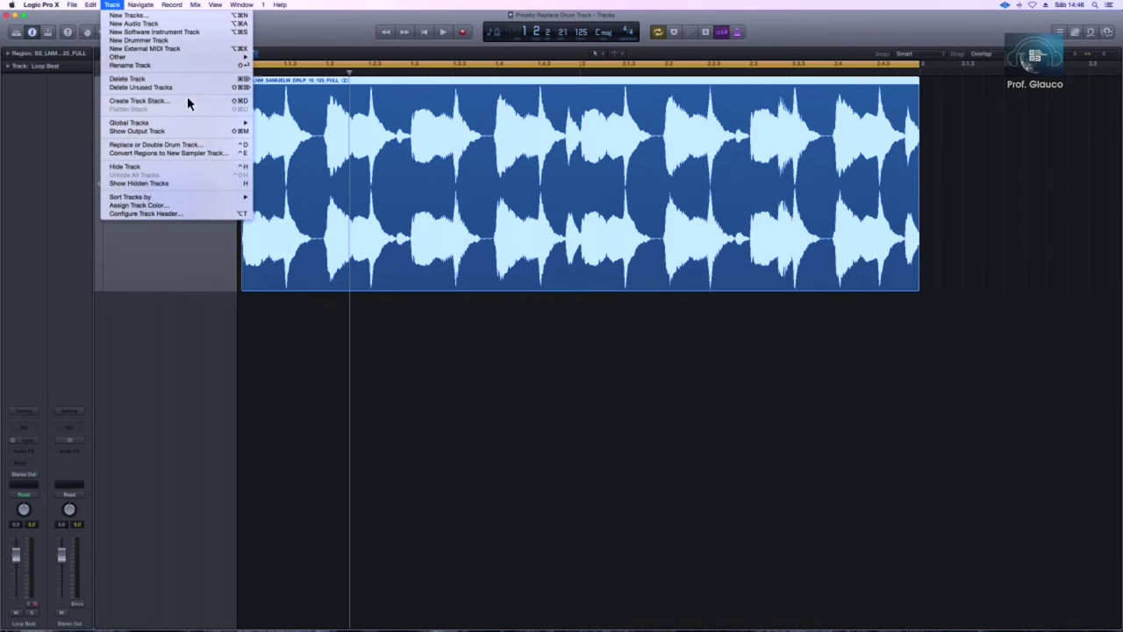
click(187, 144)
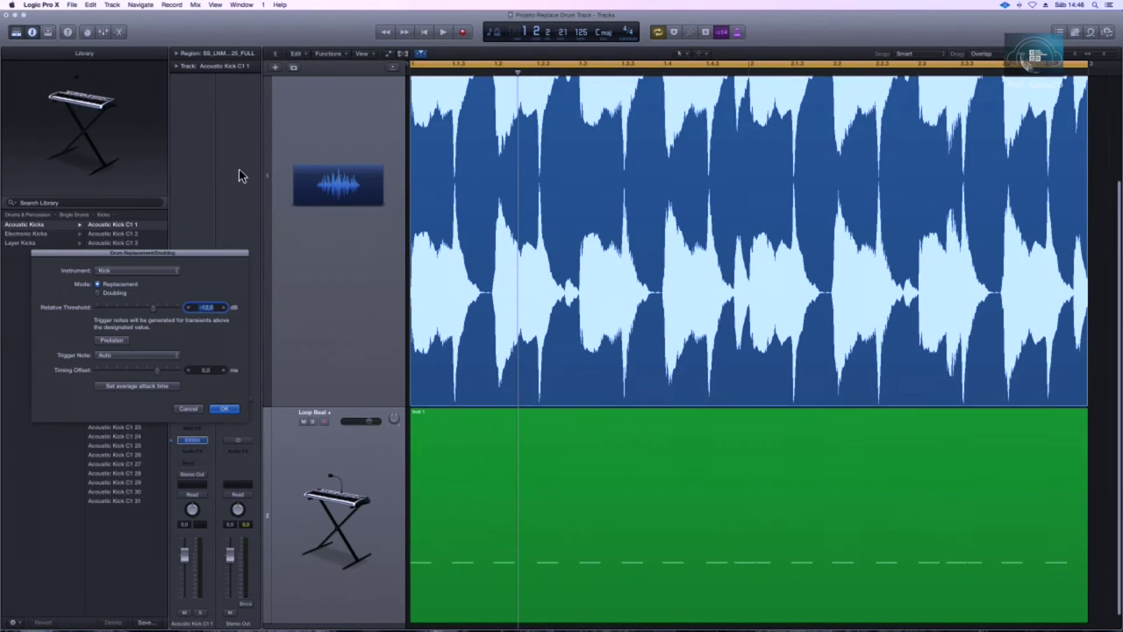
click(1074, 58)
click(1074, 58)
click(1074, 58)
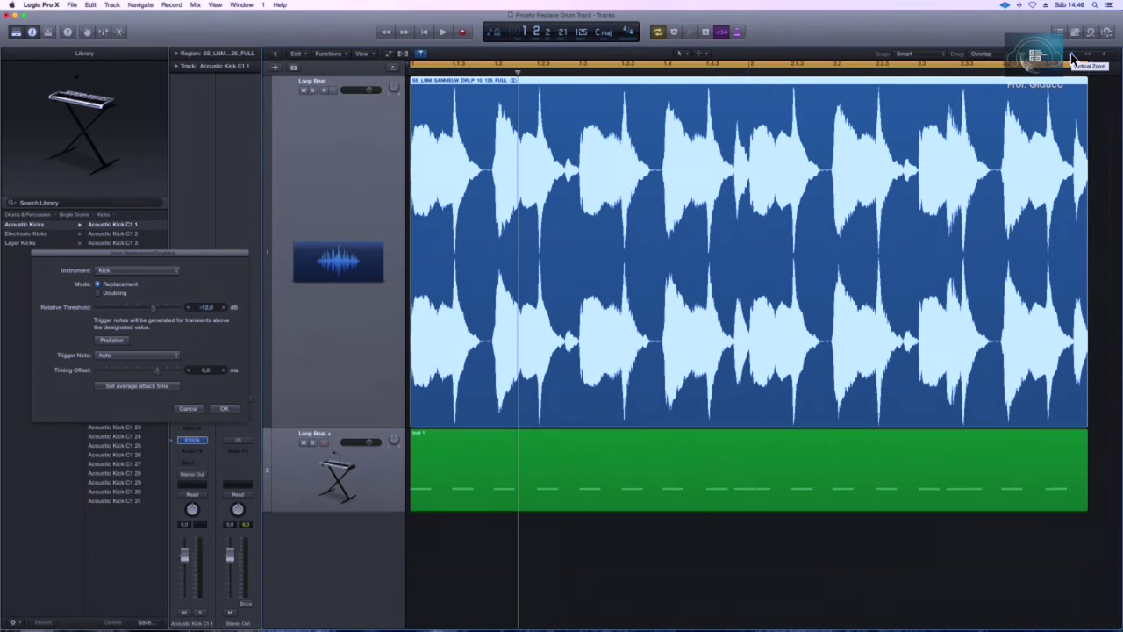
click(1074, 58)
click(1074, 58)
drag(199, 256, 265, 279)
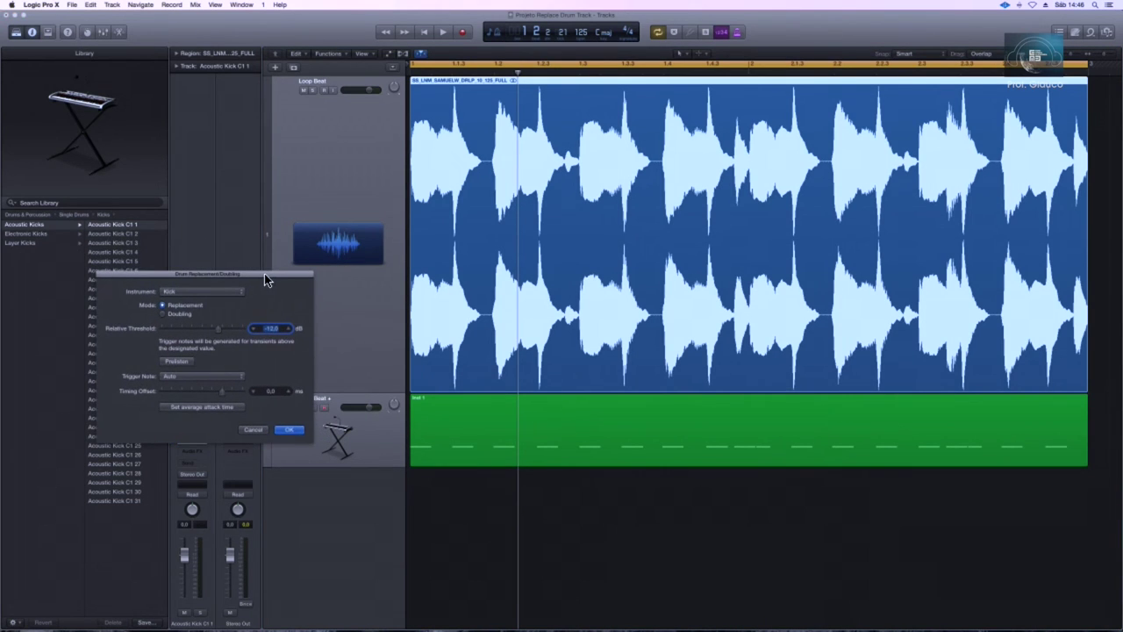
Try lower relative thresholds for the Kick replacement, and set the replacement instrument to Snare
mouse_move(217, 337)
mouse_down()
mouse_move(243, 335)
mouse_move(199, 336)
mouse_up()
drag(203, 333, 209, 334)
click(190, 292)
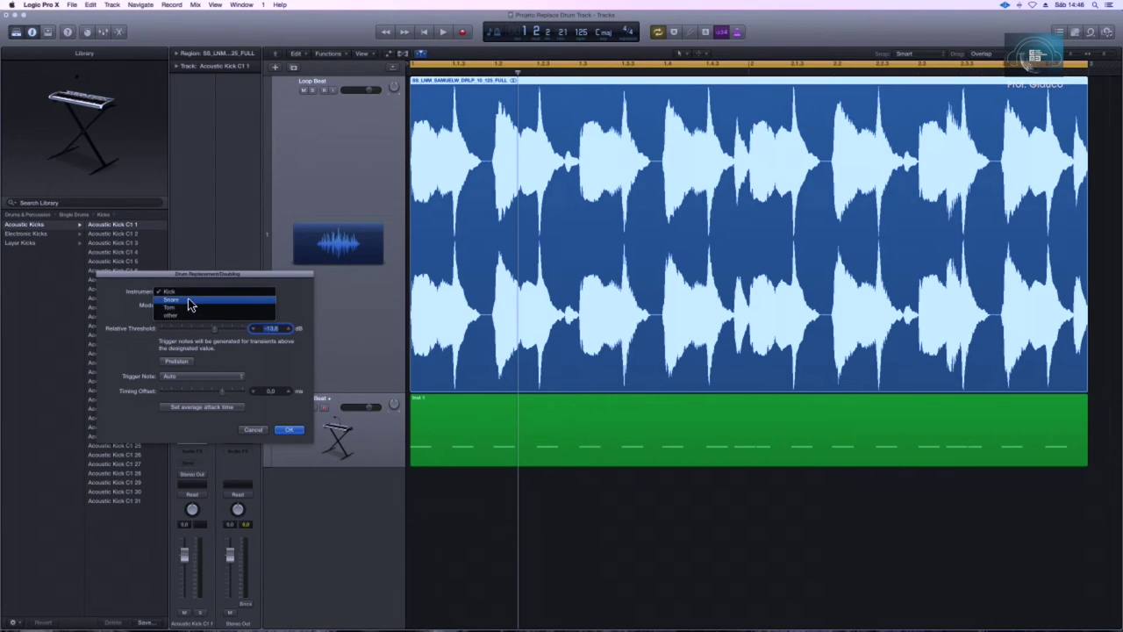
click(190, 300)
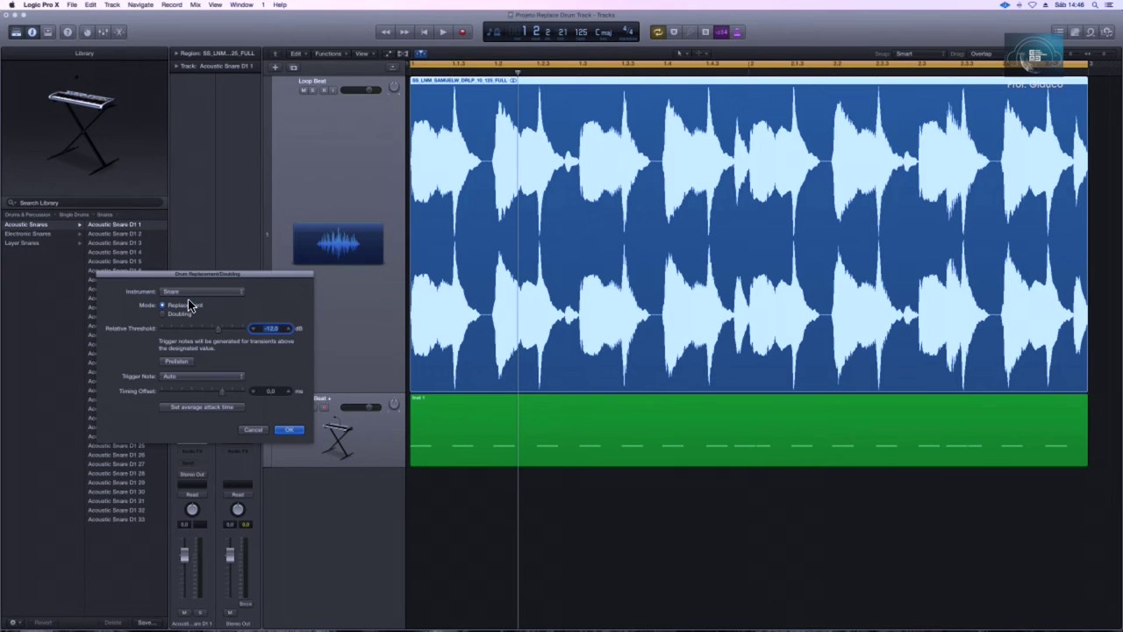
Solo the Loop Beat + track and play back the generated snare trigger notes on their own
click(358, 358)
click(360, 417)
drag(277, 279, 264, 268)
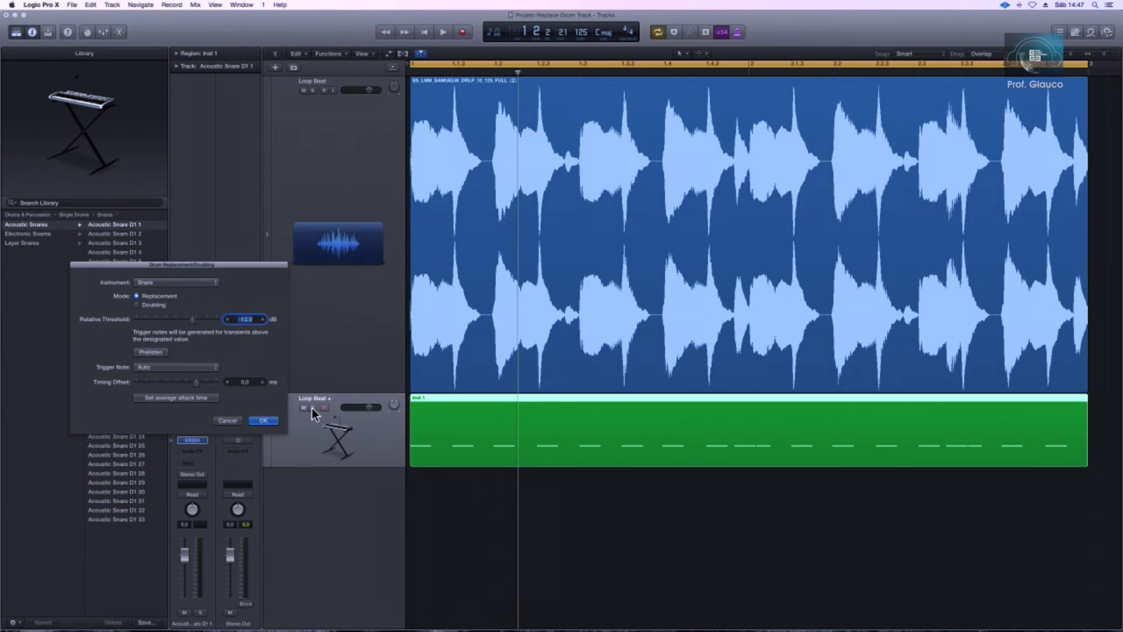
click(312, 408)
key(space)
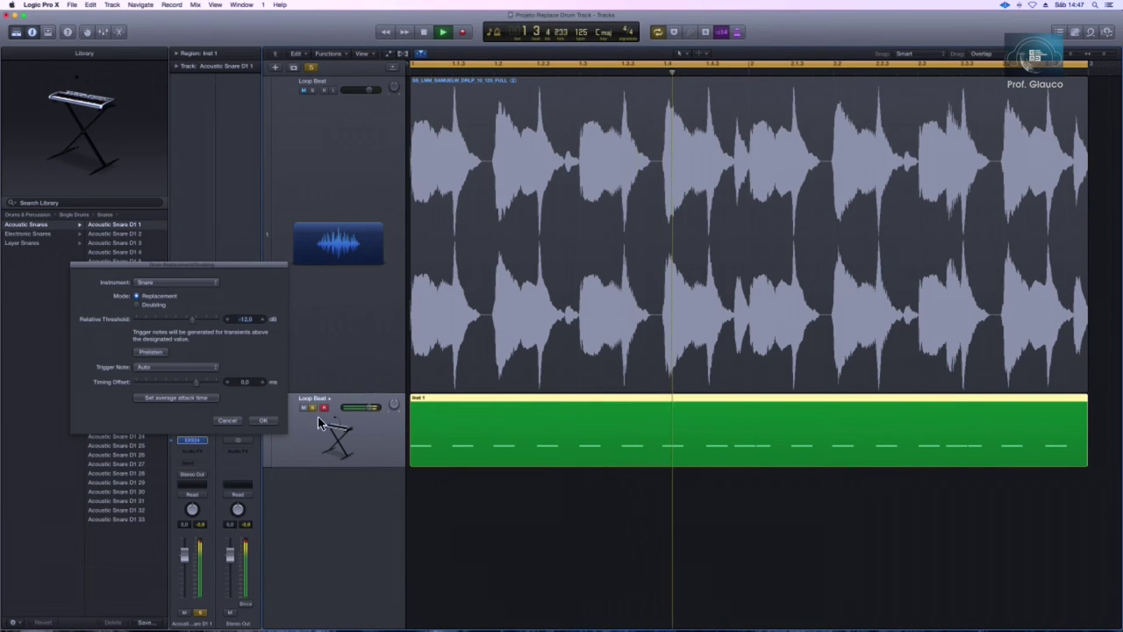
key(space)
Lower the snare replacement's relative threshold to about -22 dB and play the result together with the original loop
click(194, 321)
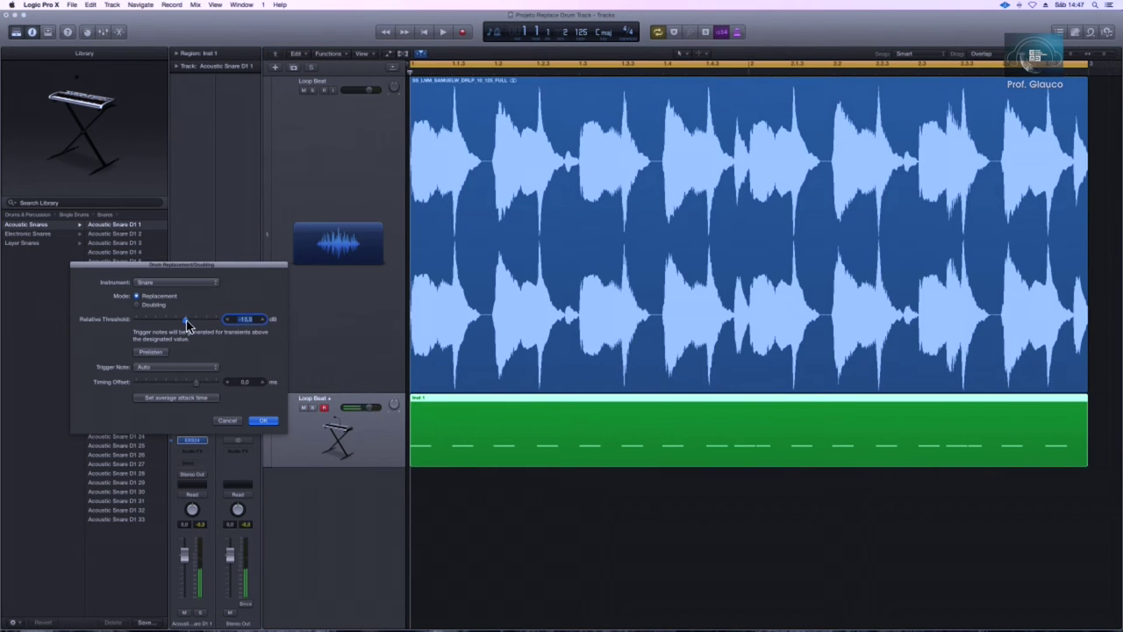
drag(182, 325, 185, 325)
drag(173, 324, 171, 325)
click(500, 482)
key(space)
key(space)
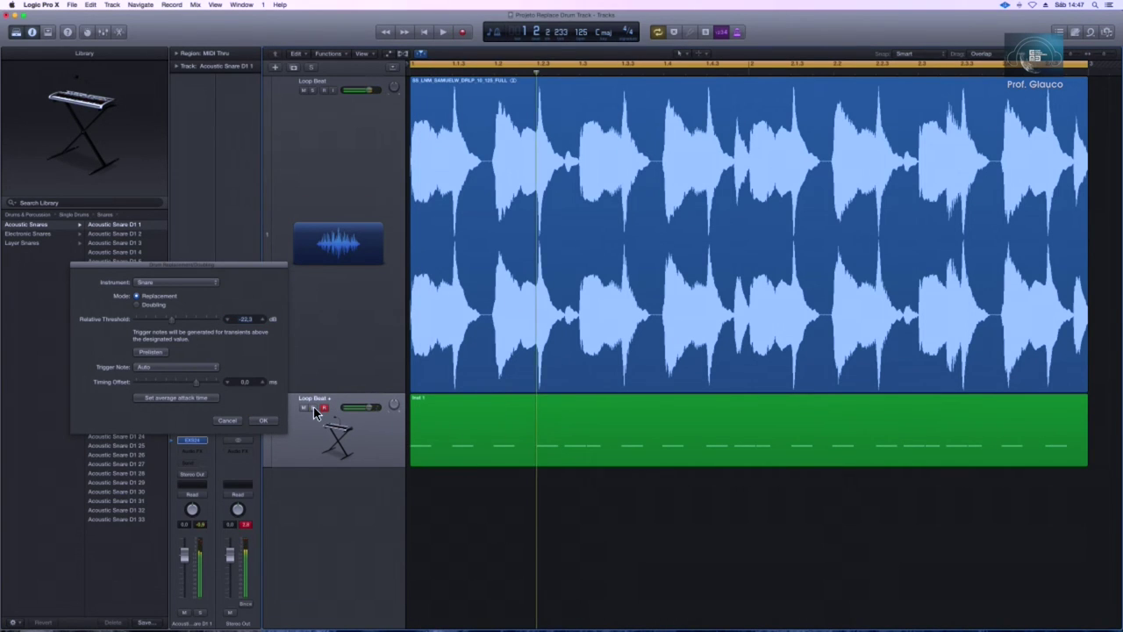
Audition the Loop Beat + track soloed, unsolo it, and accept the drum replacement settings
click(313, 408)
key(space)
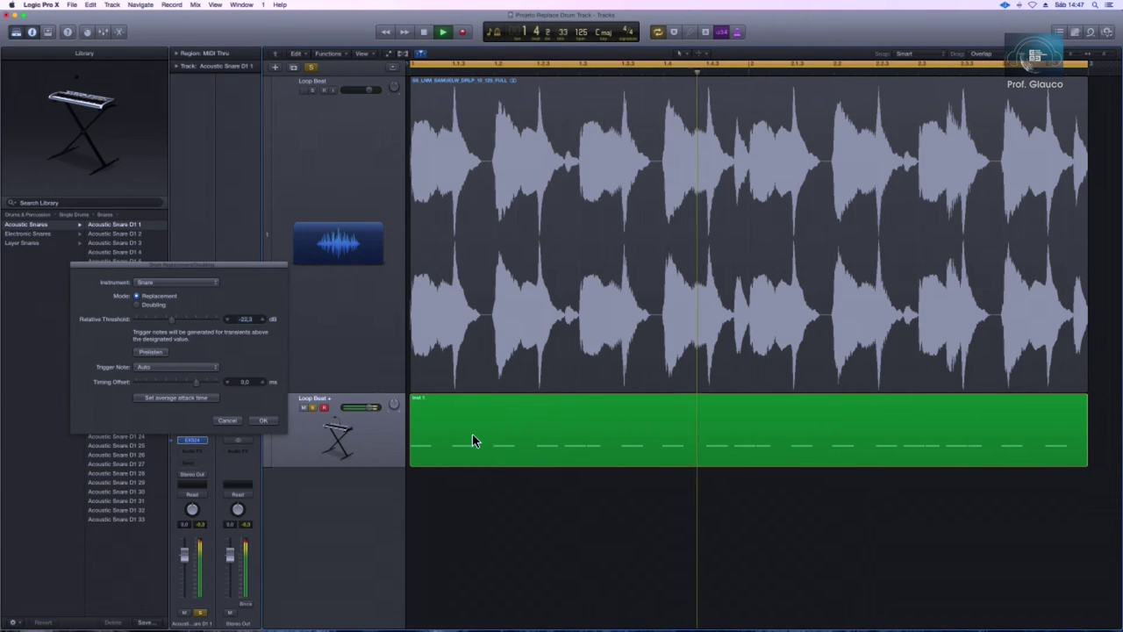
key(space)
key(s)
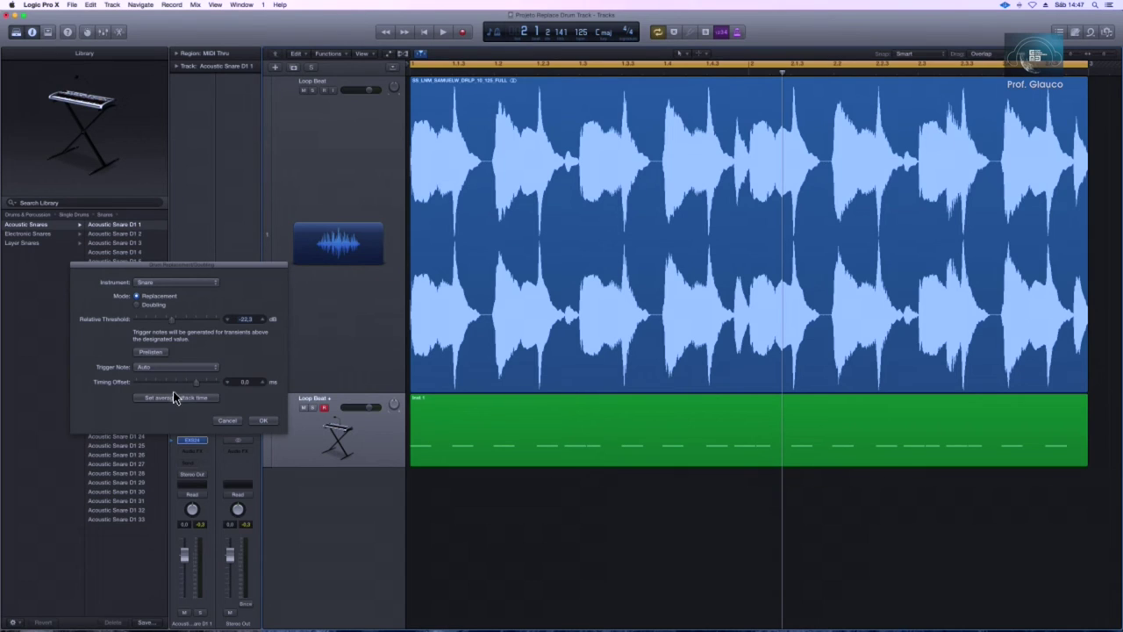
click(260, 421)
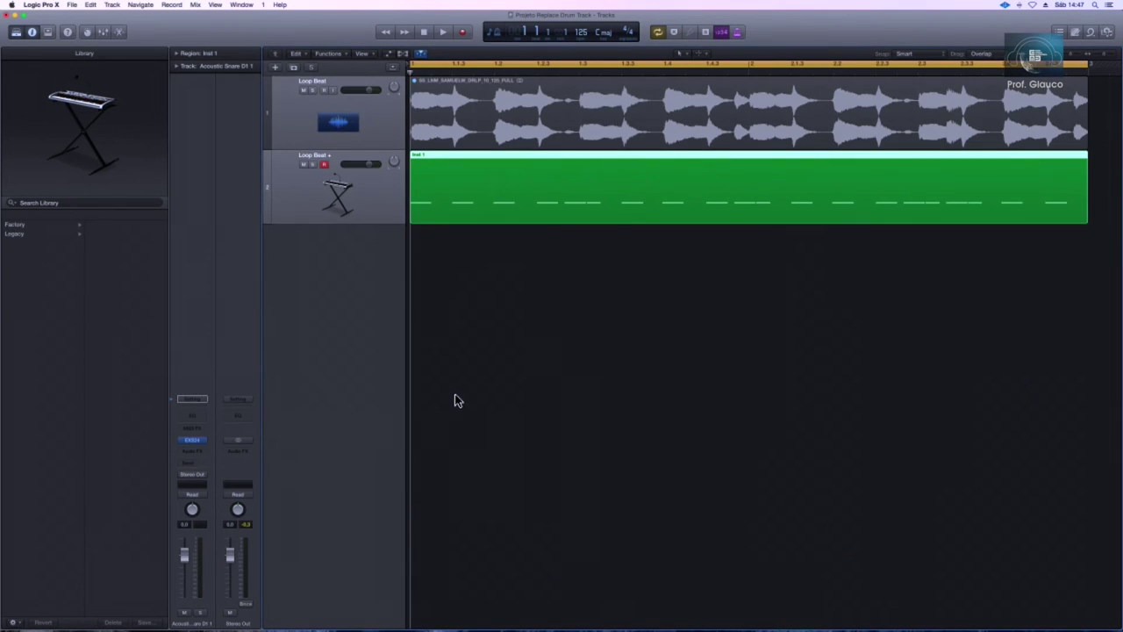
Solo the Loop Beat + track and play back the finished snare replacement
click(450, 133)
click(328, 181)
click(313, 164)
key(space)
Examine the Inst 1 region's notes in the Piano Roll and the track's EXS24 sampler with playback stopped
double_click(485, 207)
key(space)
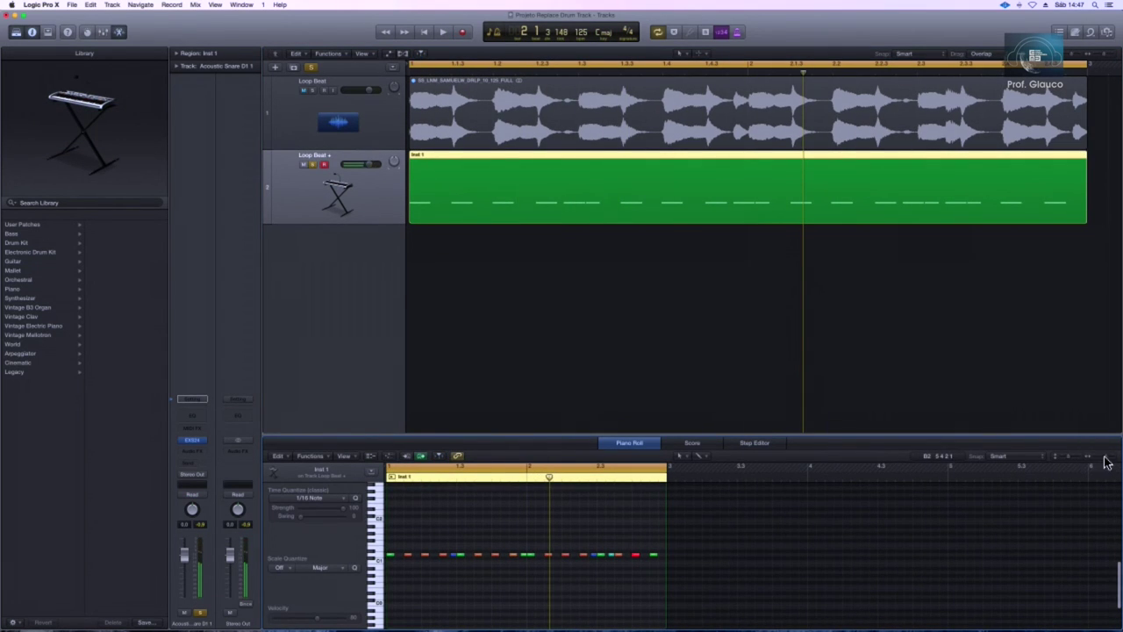
key(super+Right)
key(super+Right)
key(super+Right)
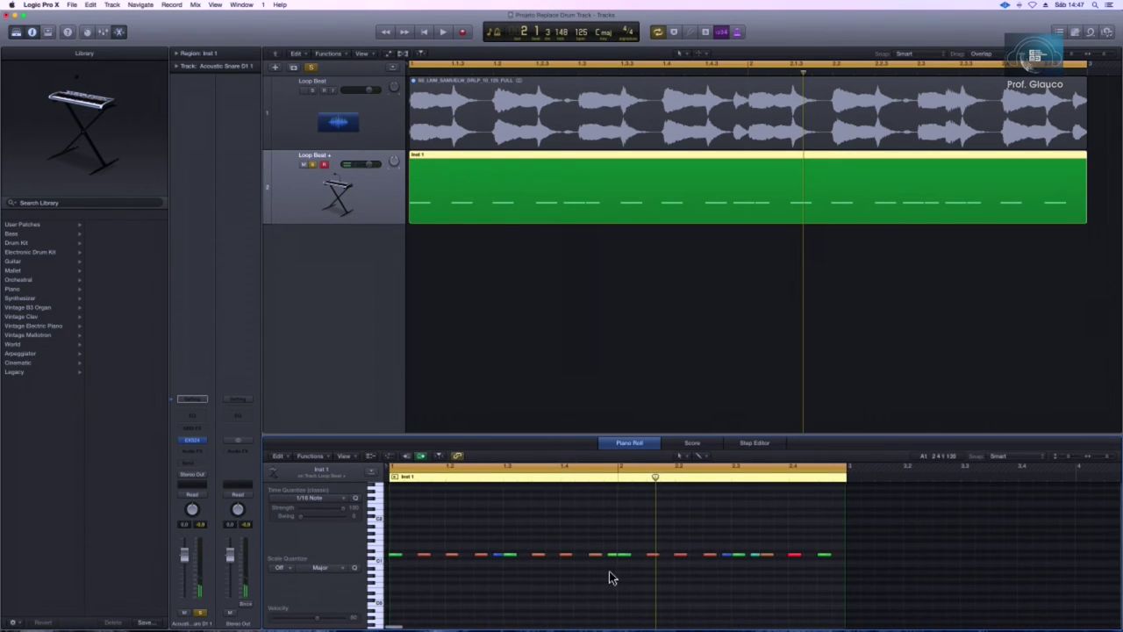
click(193, 441)
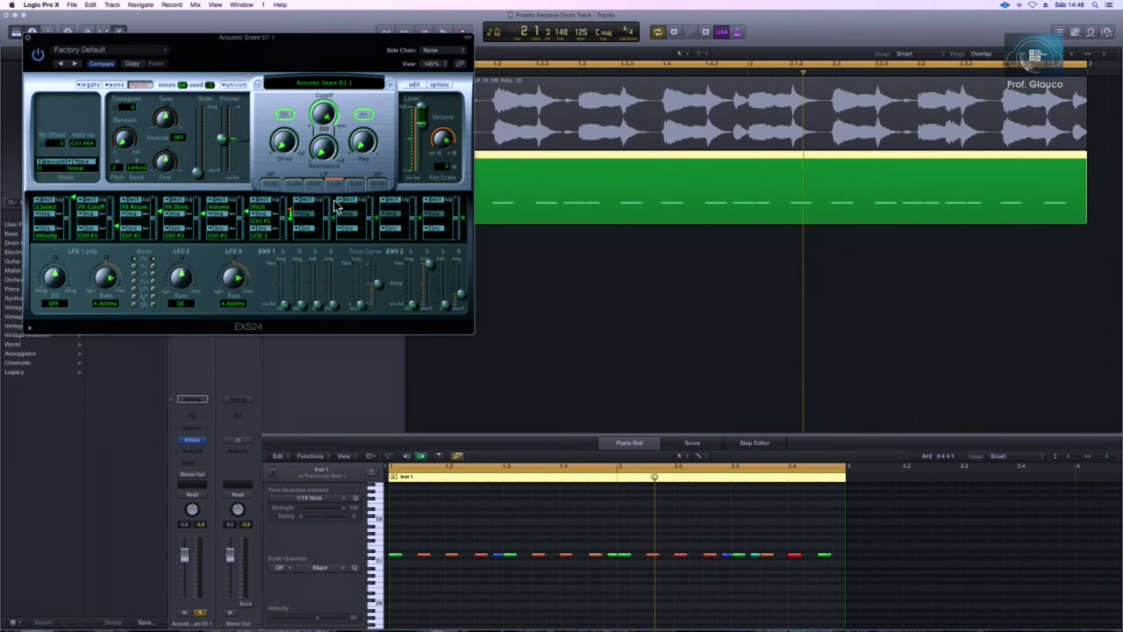
click(29, 37)
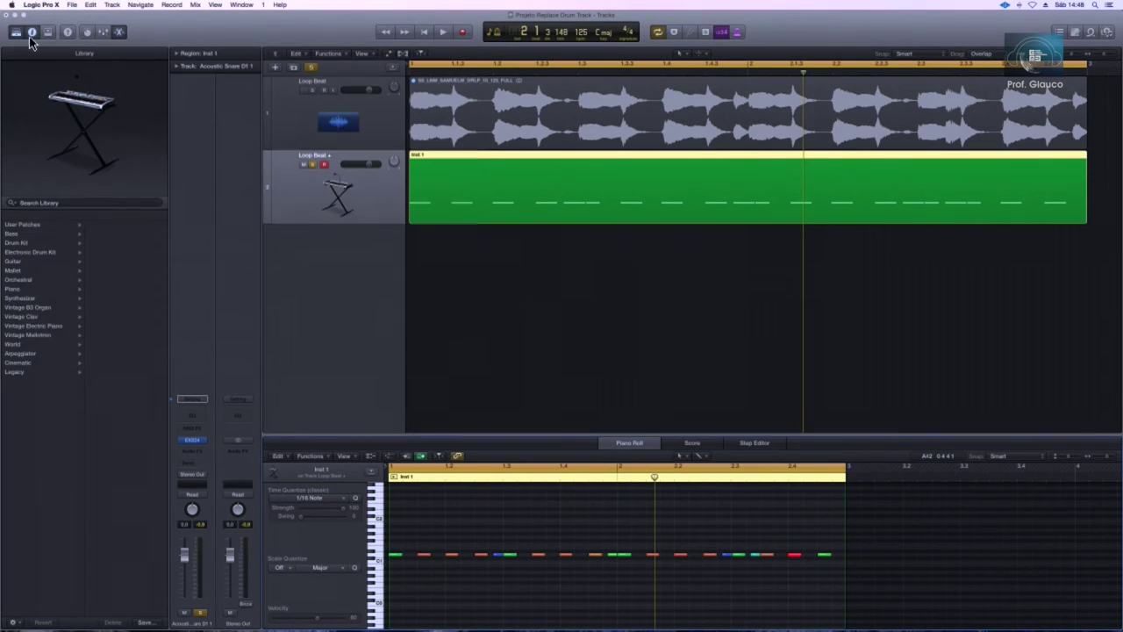
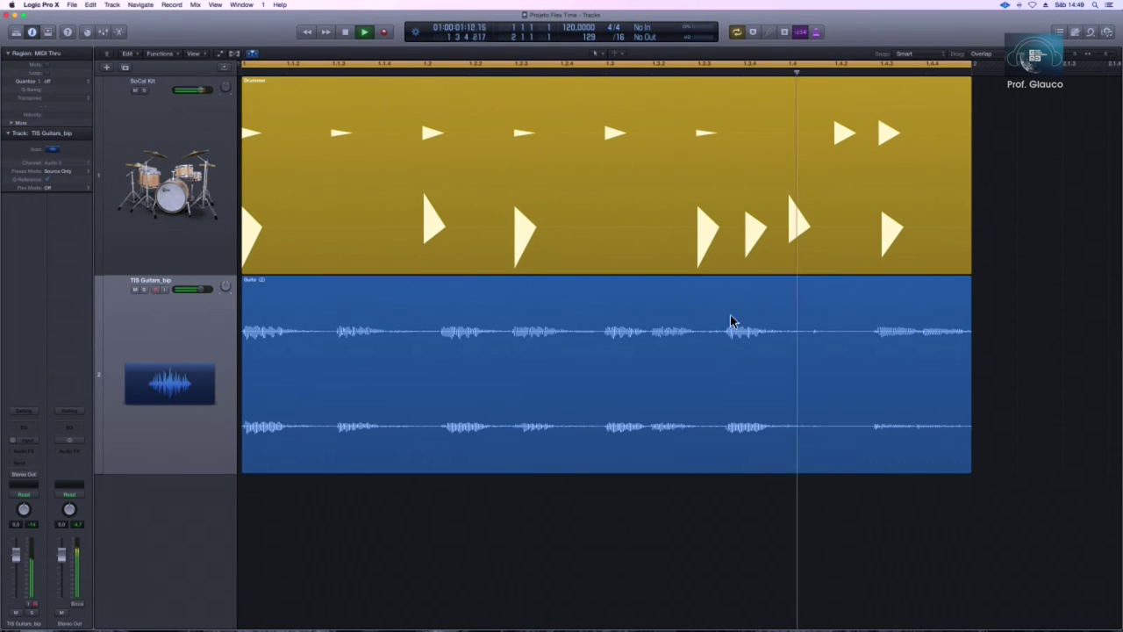
Stop playback and enable Flex on the TIS Guitars_bip track with the Flex Time - Slicing mode
key(space)
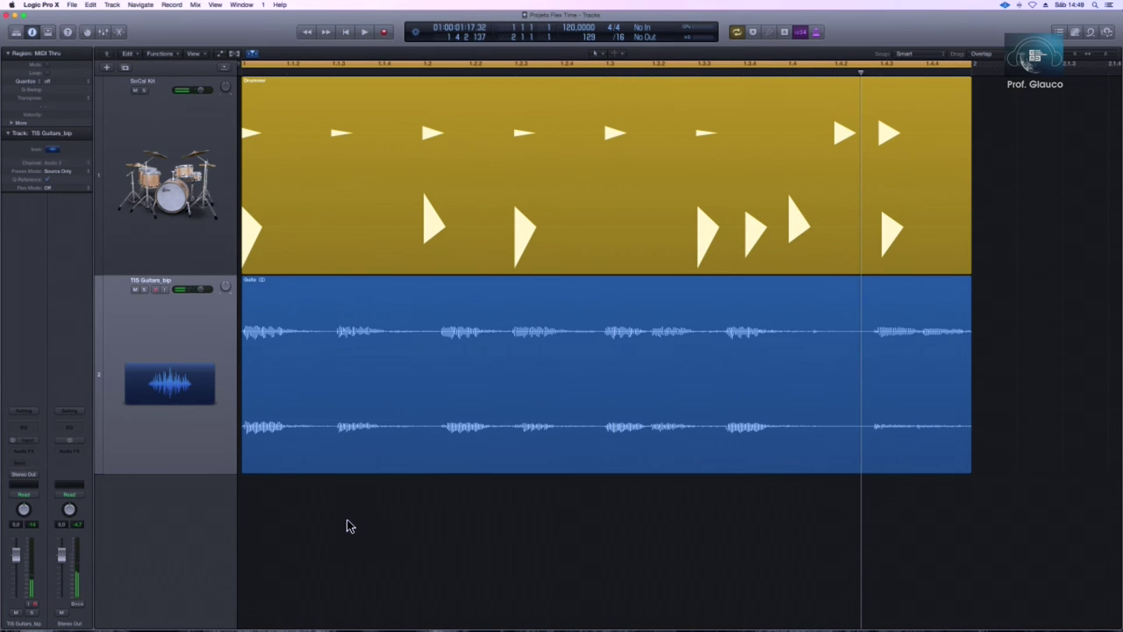
click(147, 337)
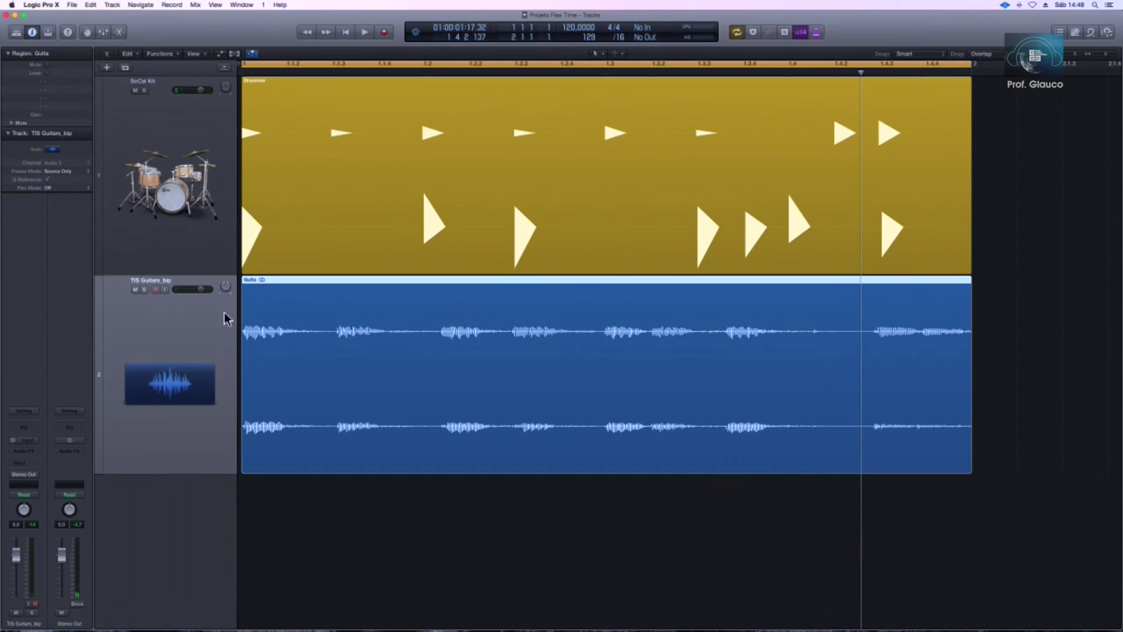
click(235, 56)
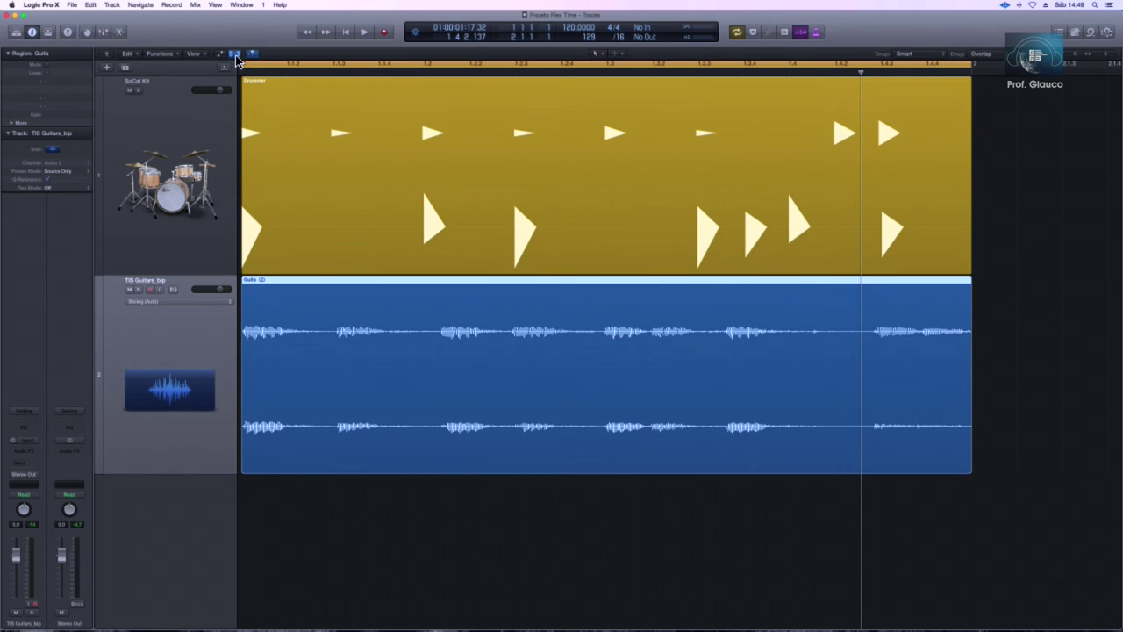
click(183, 302)
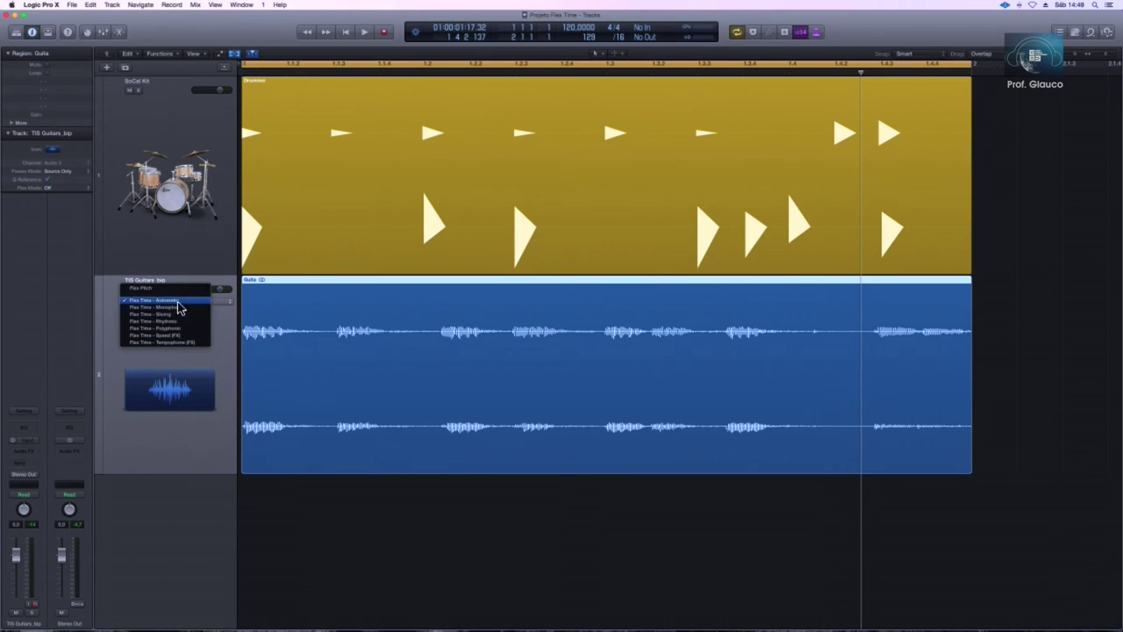
click(182, 307)
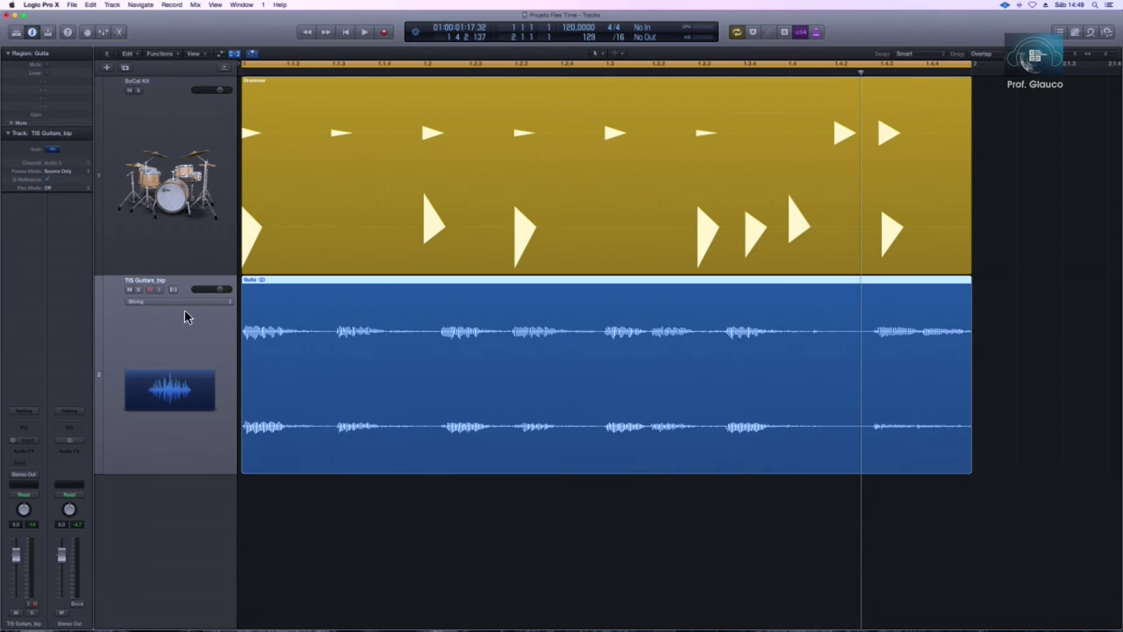
click(176, 293)
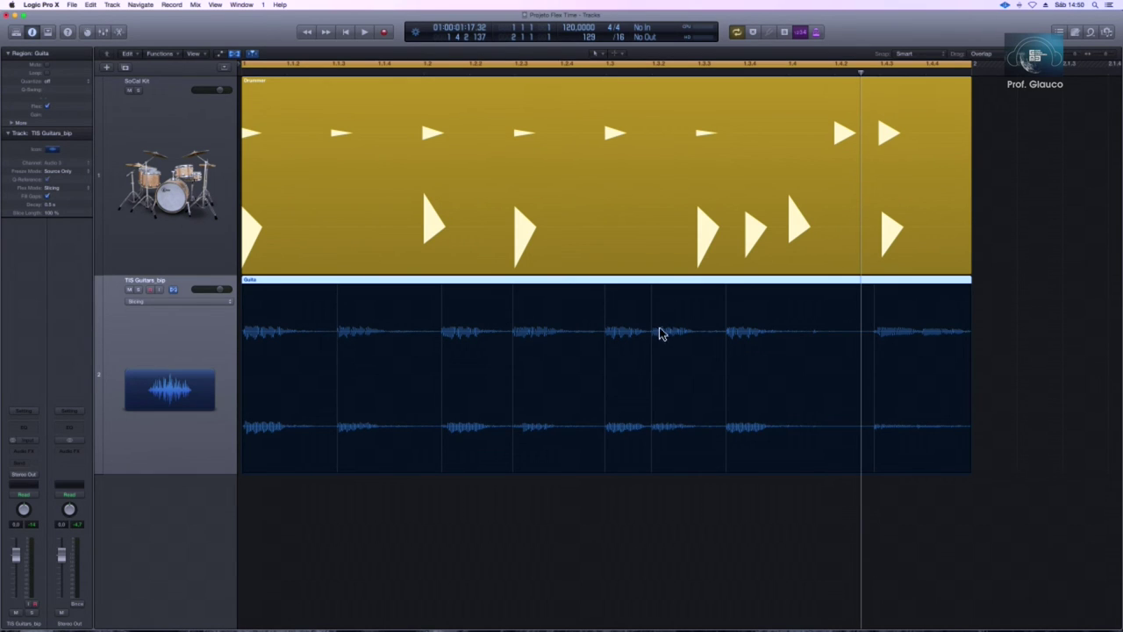
Move the flex markers of the guitar region onto the beat grid, aligning its notes with the Drummer hits
click(340, 309)
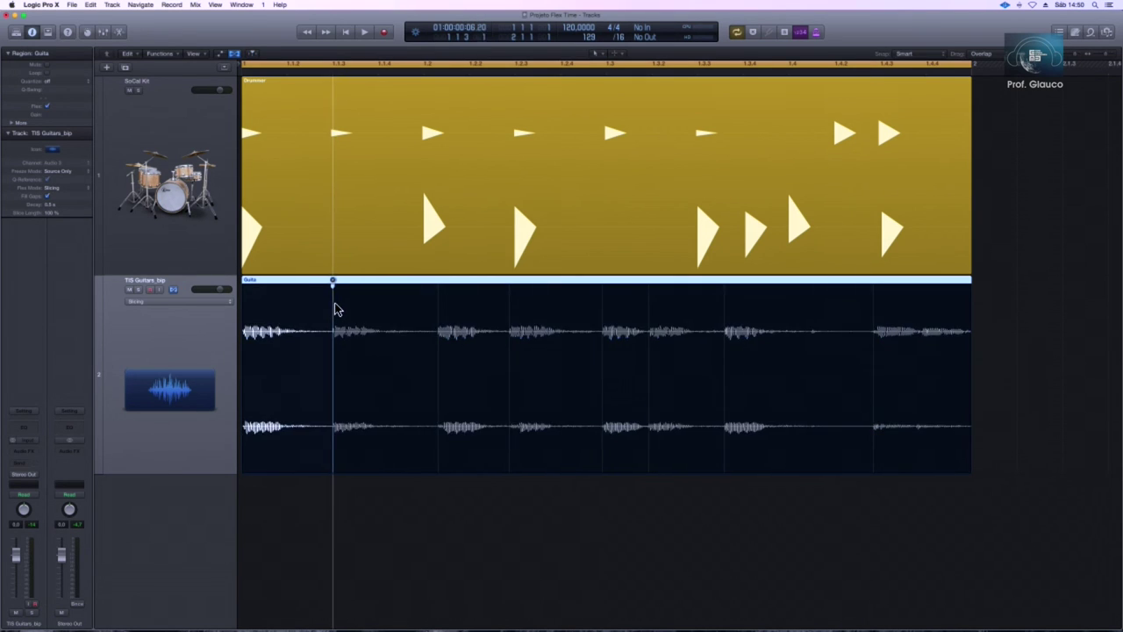
click(338, 309)
click(513, 305)
click(515, 305)
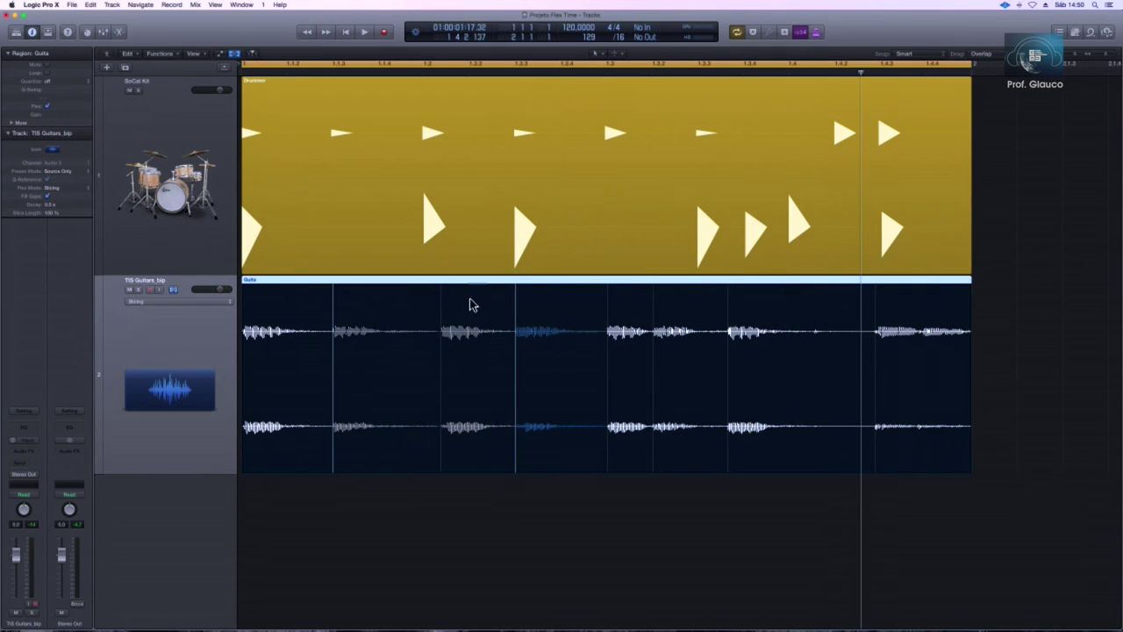
drag(443, 307, 427, 306)
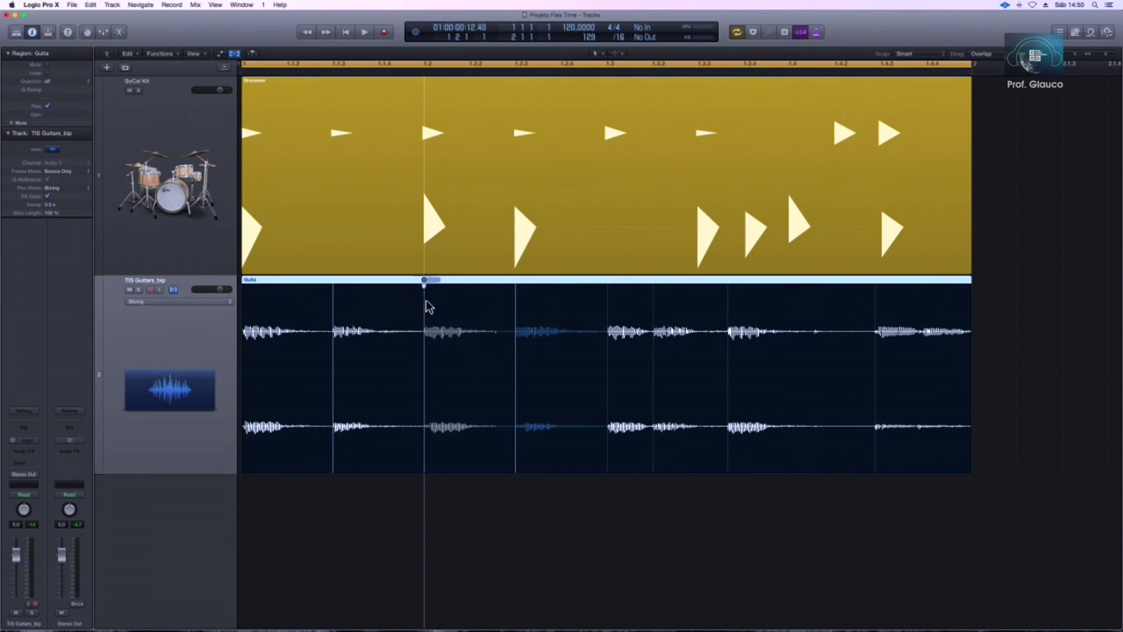
click(654, 307)
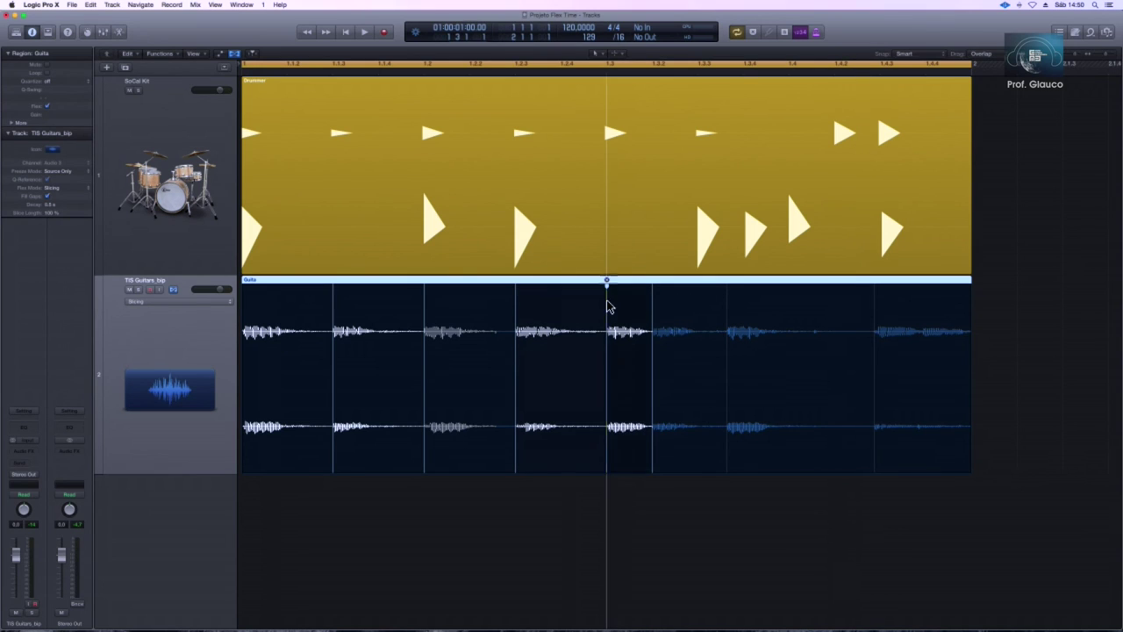
drag(726, 309, 741, 309)
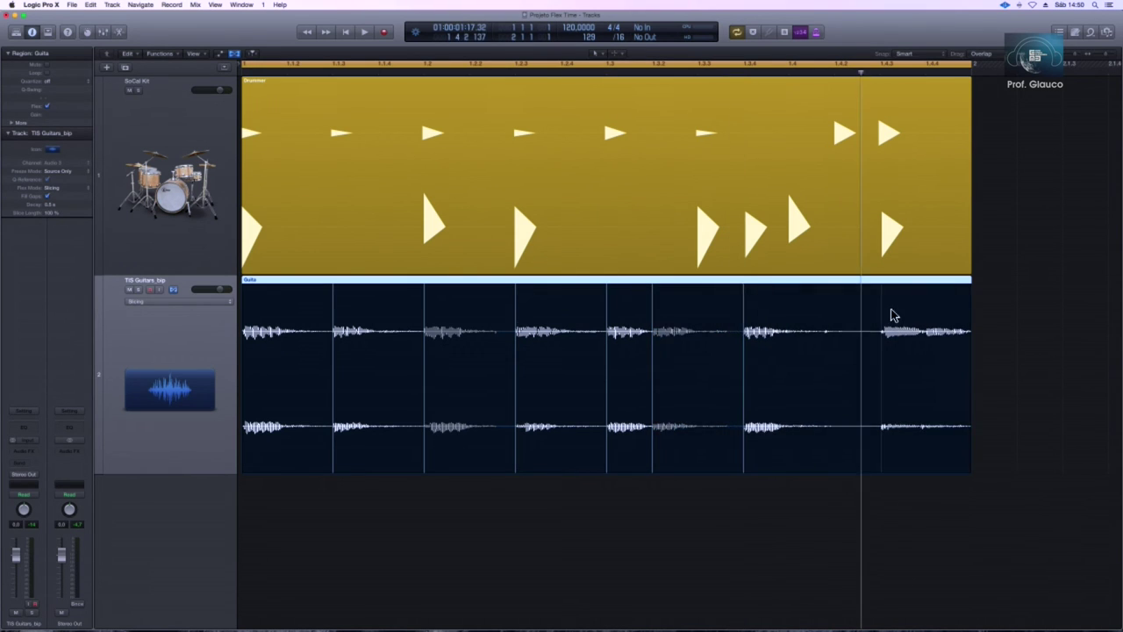
Play the tracks and compare the guitar timing with Flex turned off and on for TIS Guitars_bip
key(space)
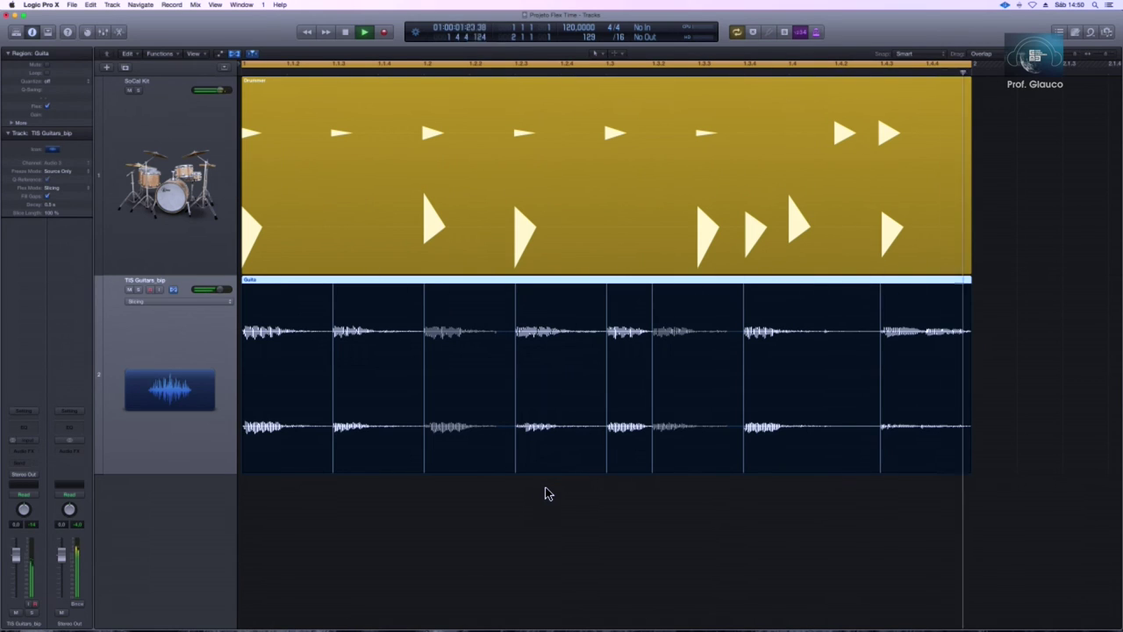
key(space)
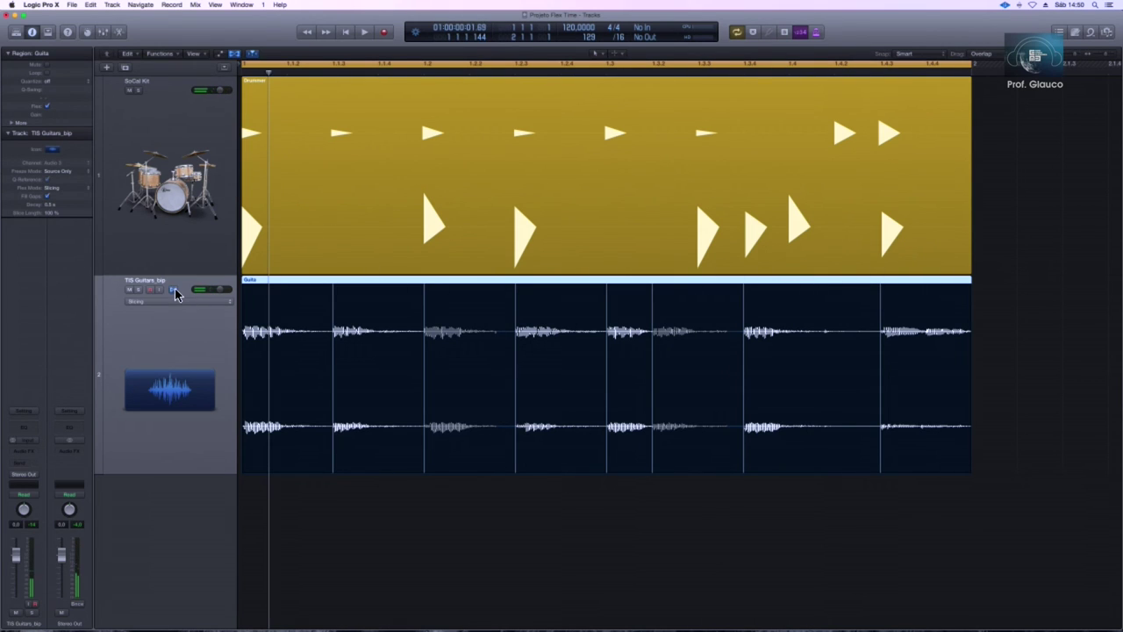
click(174, 290)
key(space)
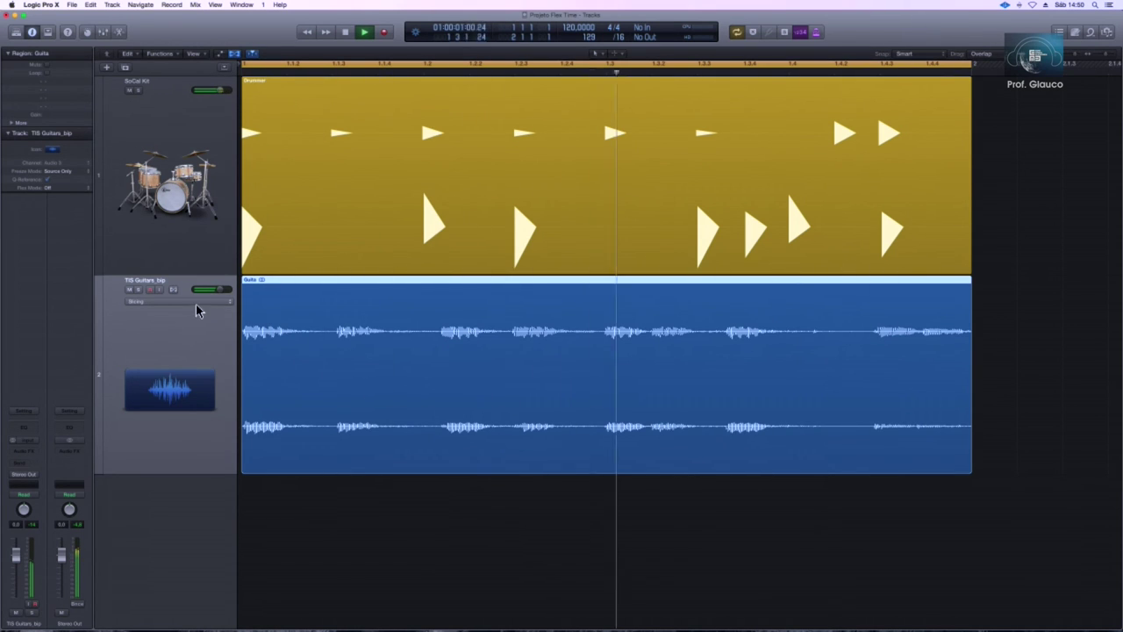
click(174, 291)
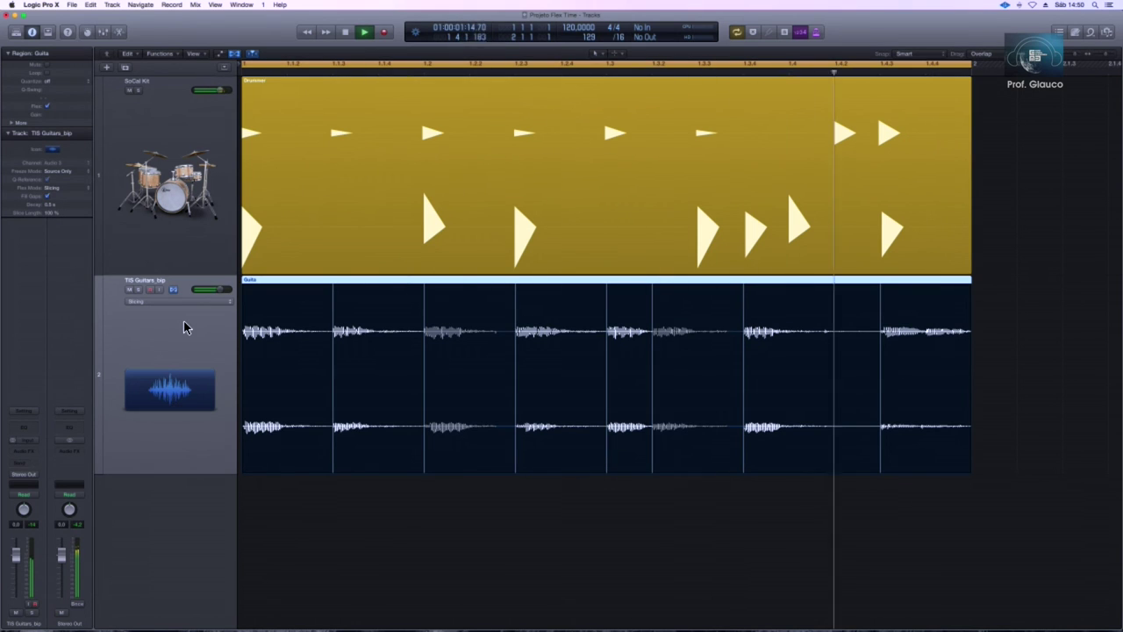
Stop playback and open the recent project Projeto Flex Pitch, closing the current Flex Time project
key(space)
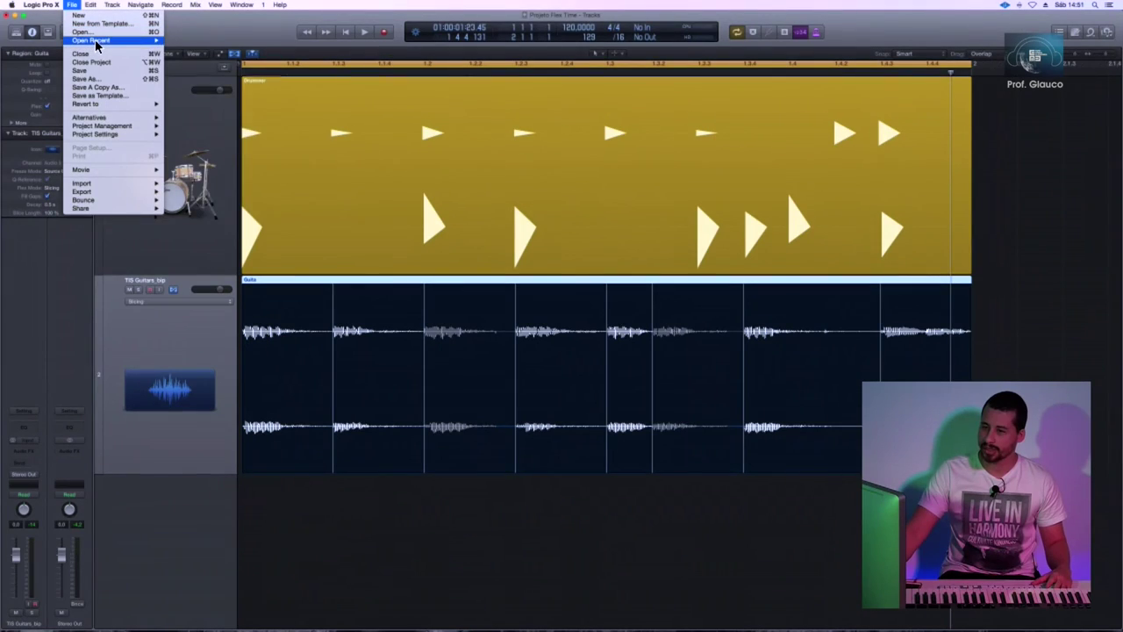
mouse_move(95, 39)
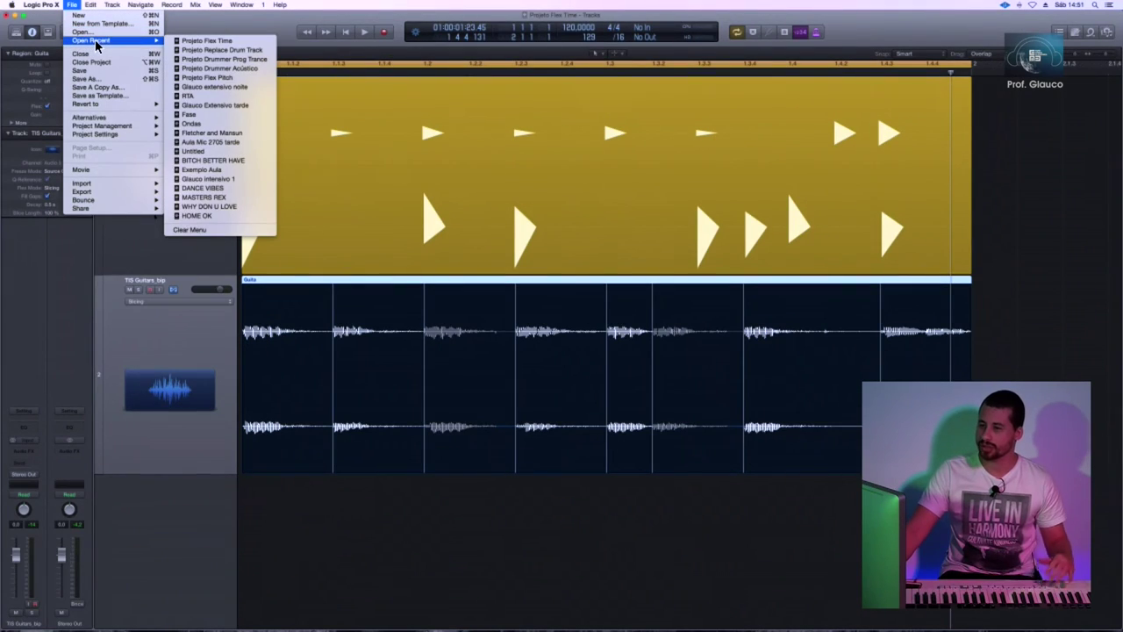
click(194, 78)
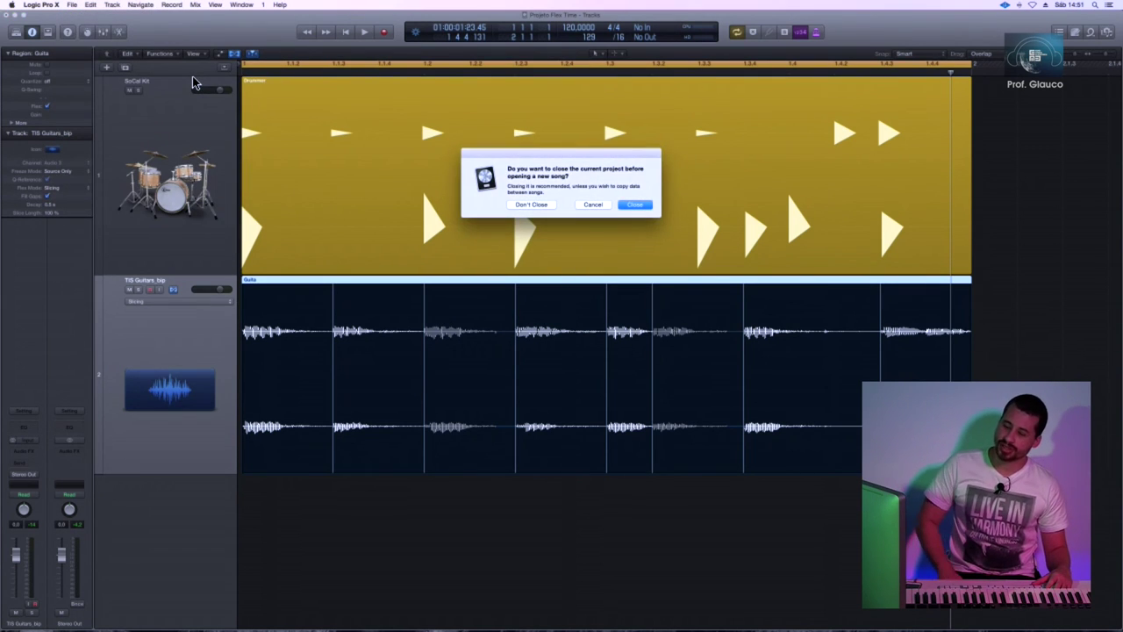
click(650, 206)
click(544, 204)
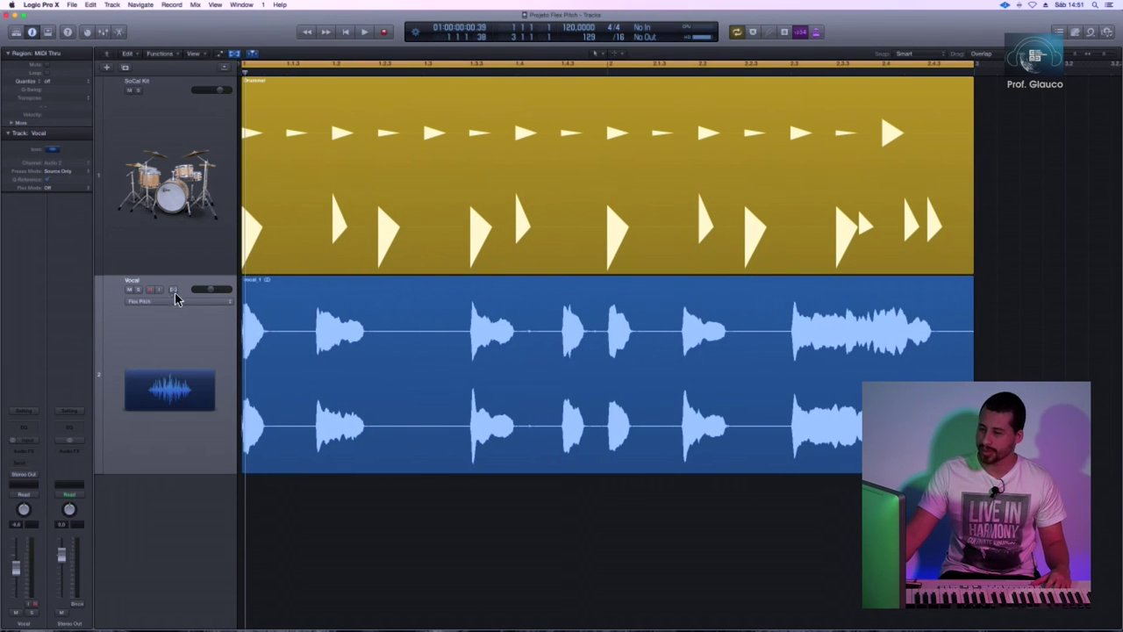
Play the Vocal track against the drums, set its flex mode to Flex Time - Automatic, and return the playhead to the start
click(216, 339)
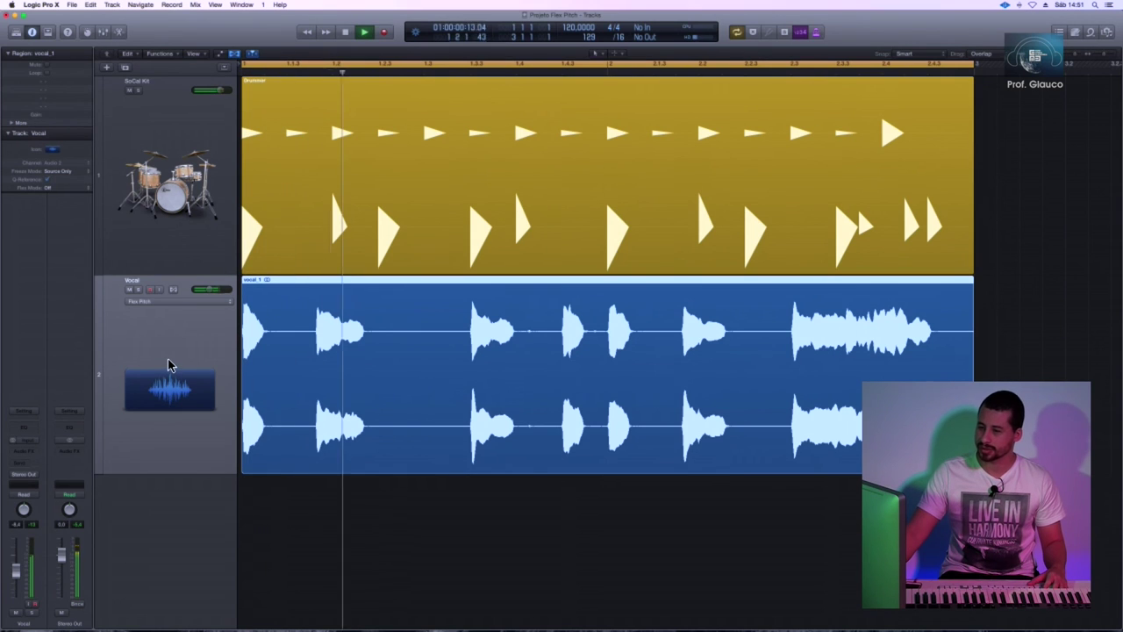
key(space)
click(184, 301)
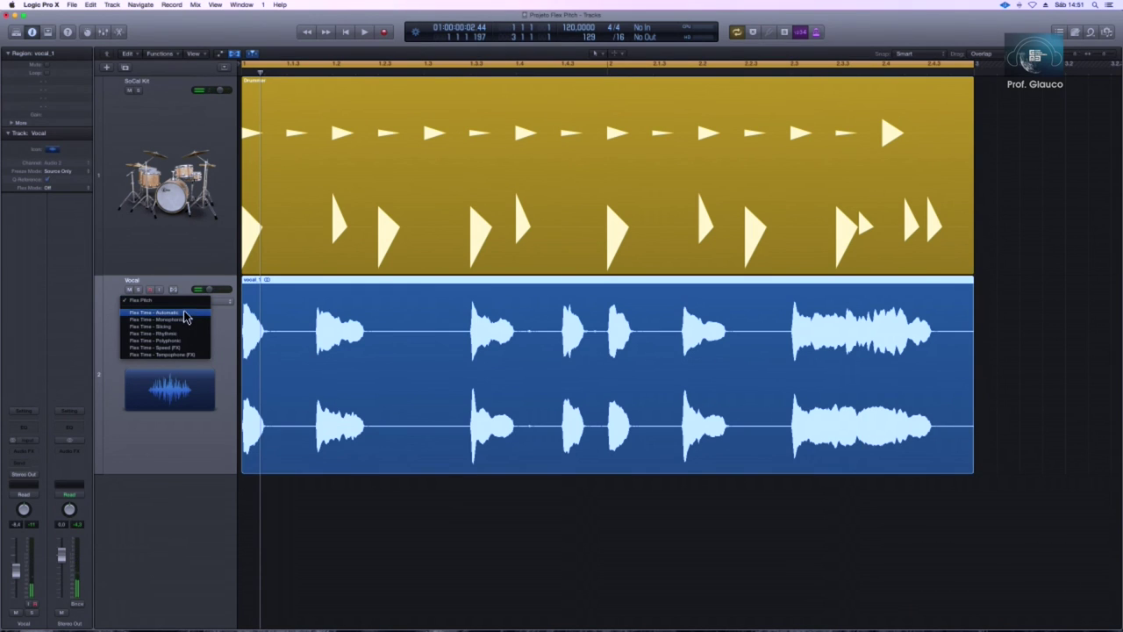
click(185, 314)
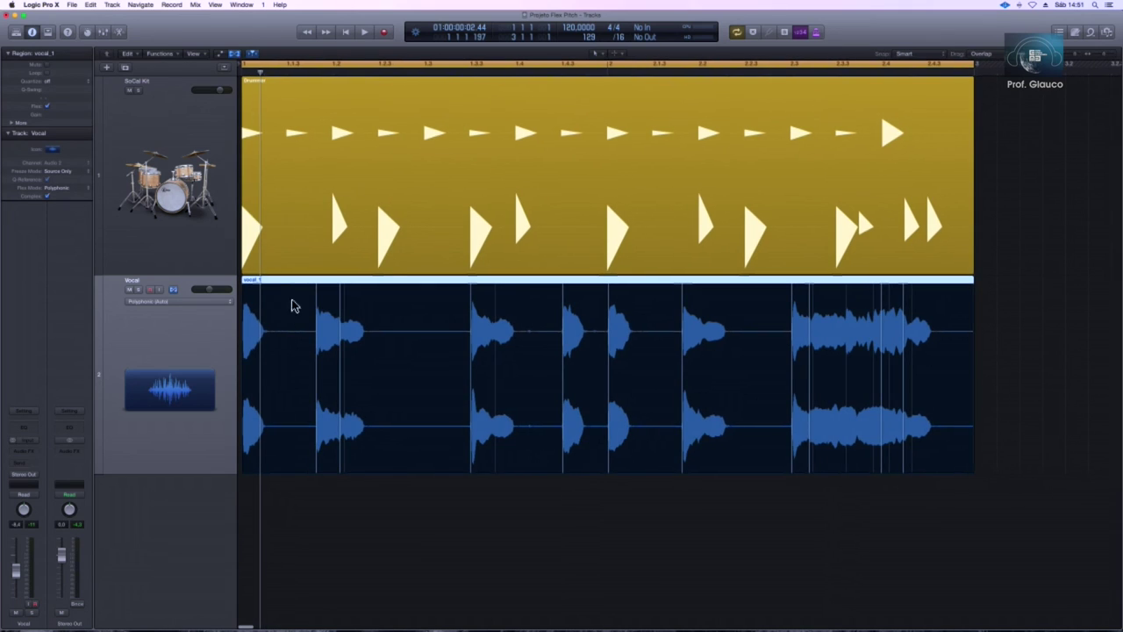
click(244, 74)
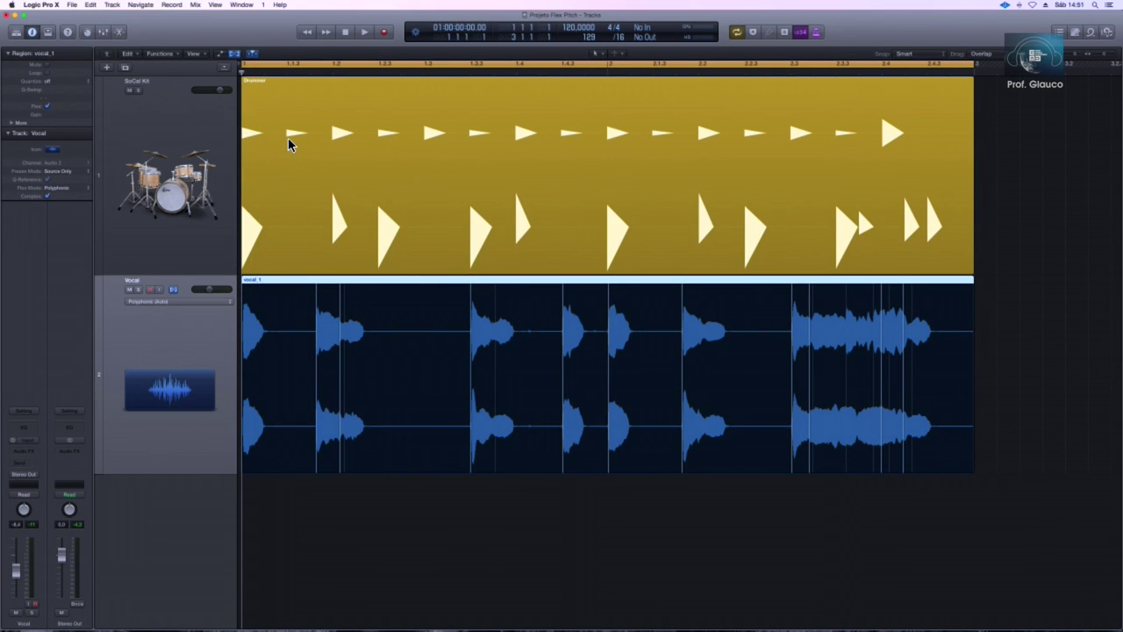
Set the Vocal track's flex mode to Flex Pitch and open the vocal_1 region in the Audio Track Editor to show its pitch notes
click(205, 302)
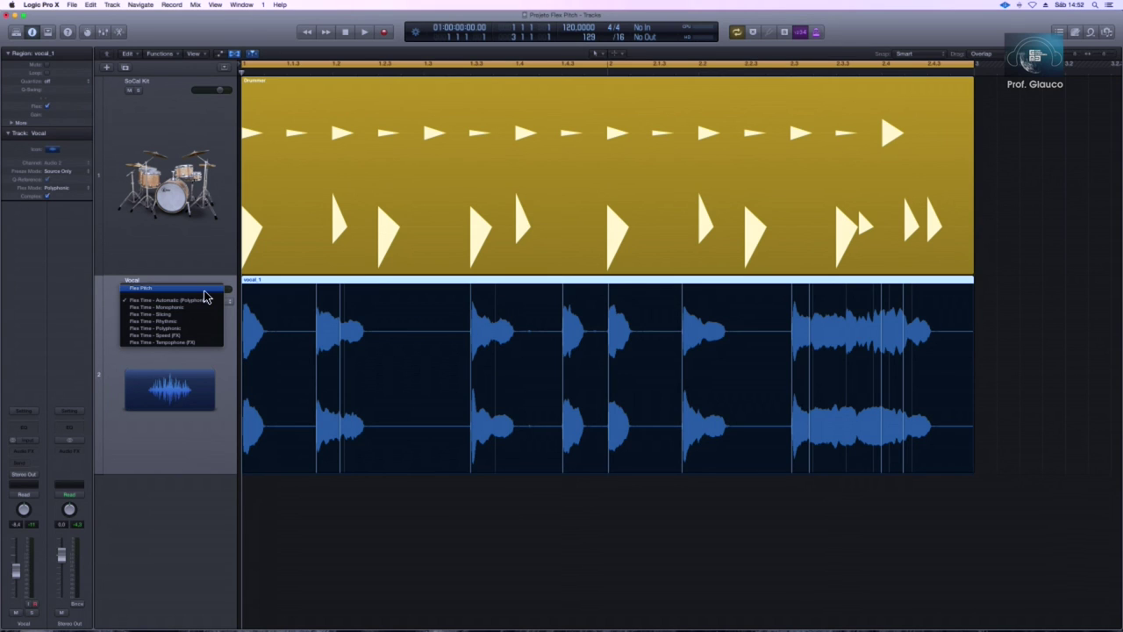
click(204, 296)
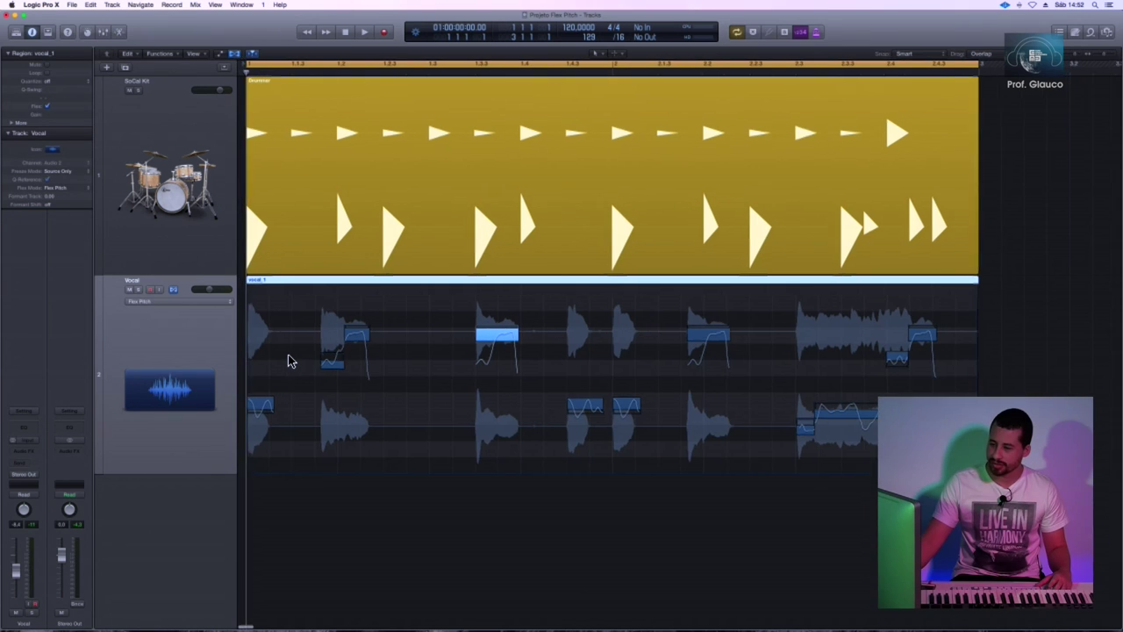
double_click(292, 286)
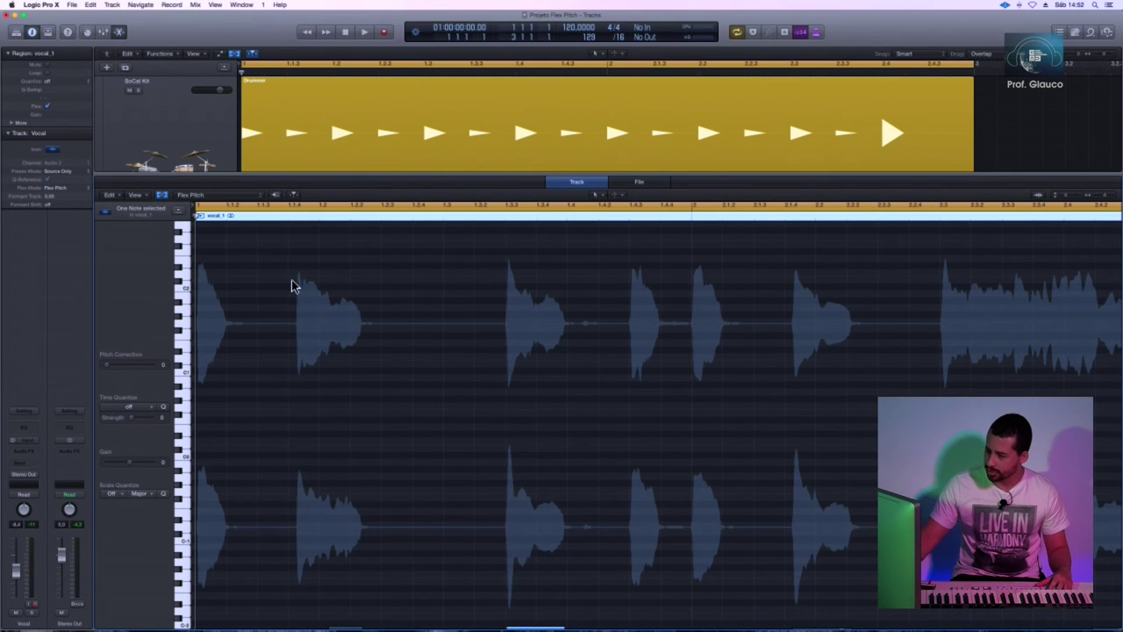
scroll(459, 414, up, 3)
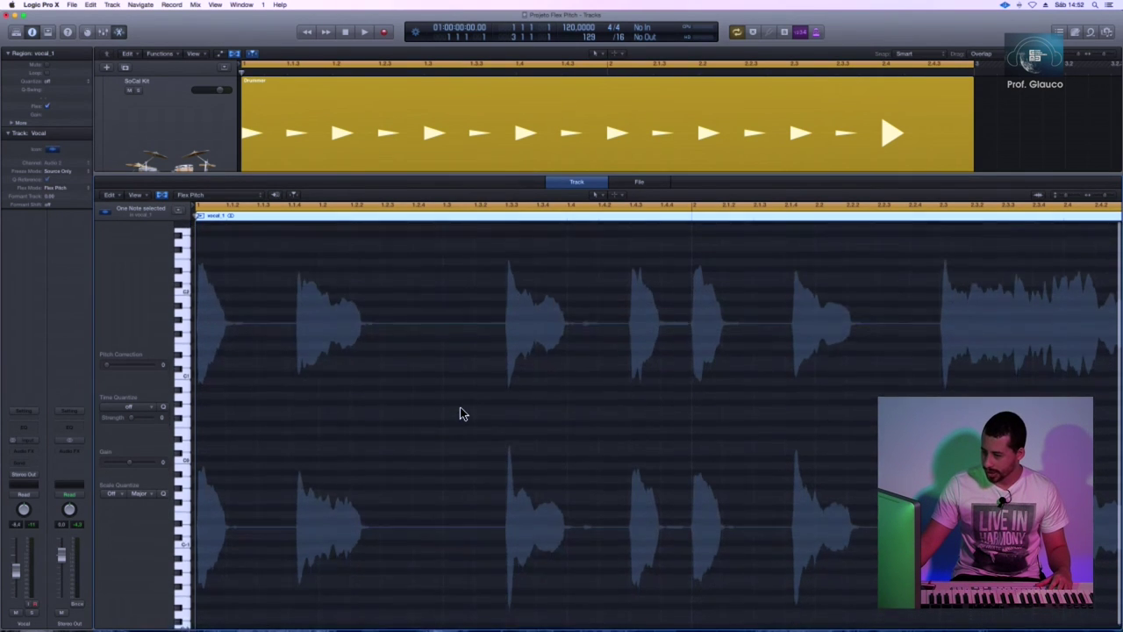
scroll(461, 411, up, 1)
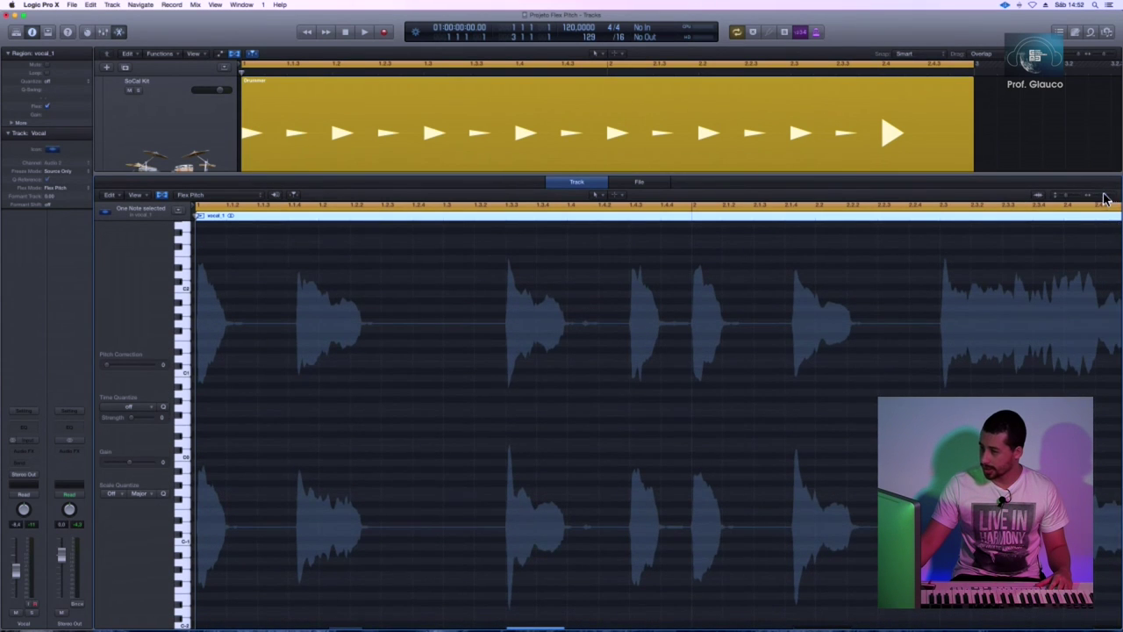
drag(1111, 199, 1105, 199)
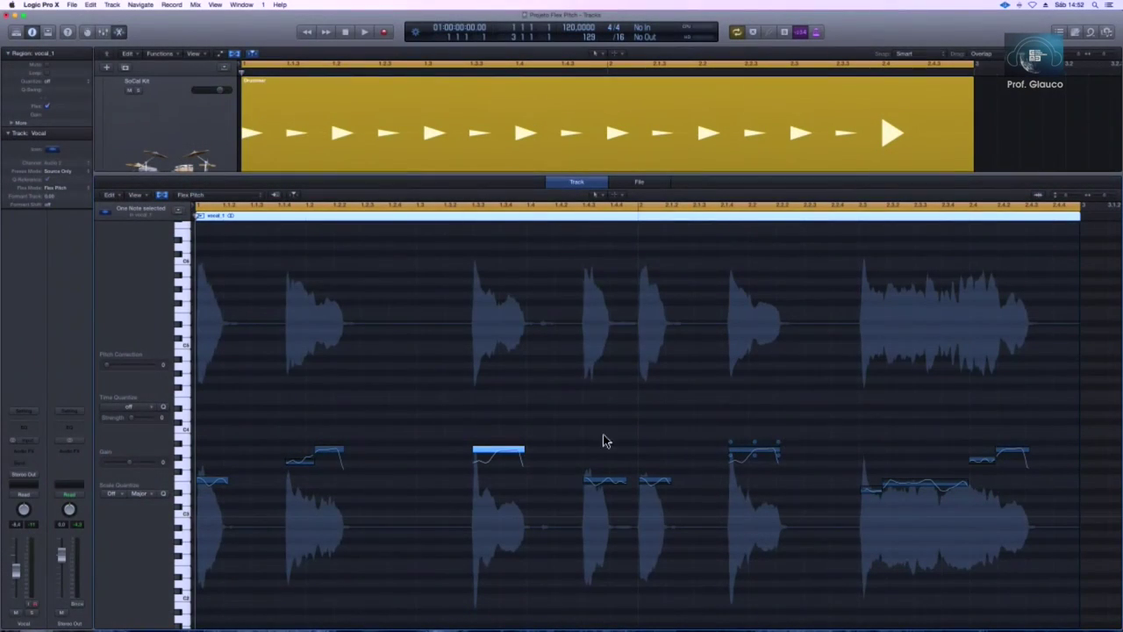
Play the vocal, try its first note about two semitones higher, and settle it about one semitone below its original pitch
key(space)
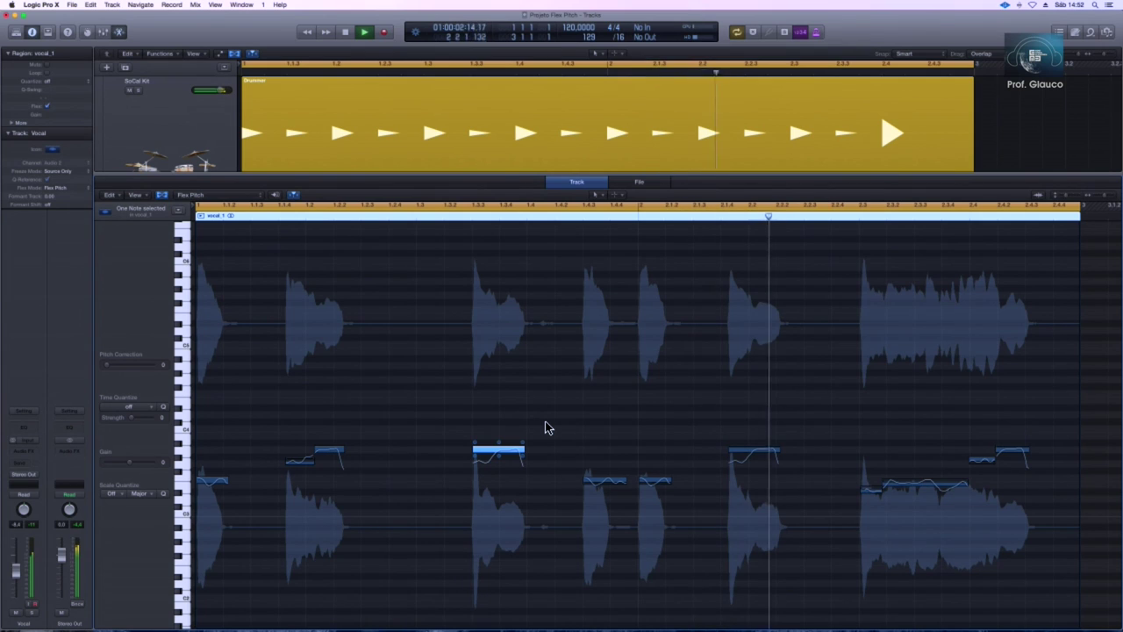
key(space)
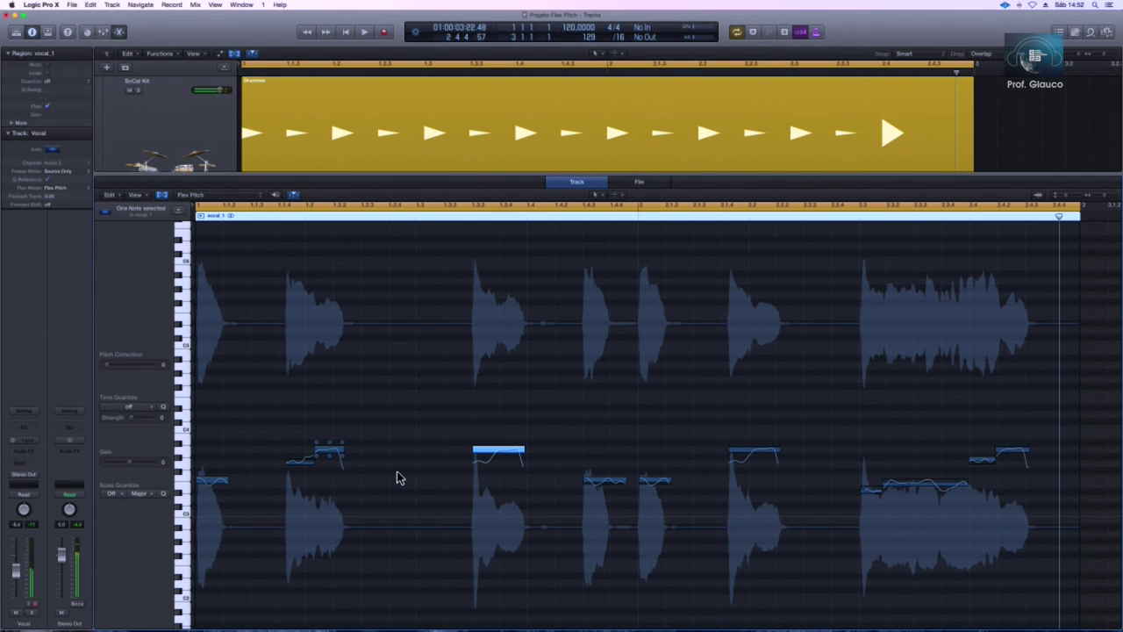
drag(216, 488, 218, 469)
key(space)
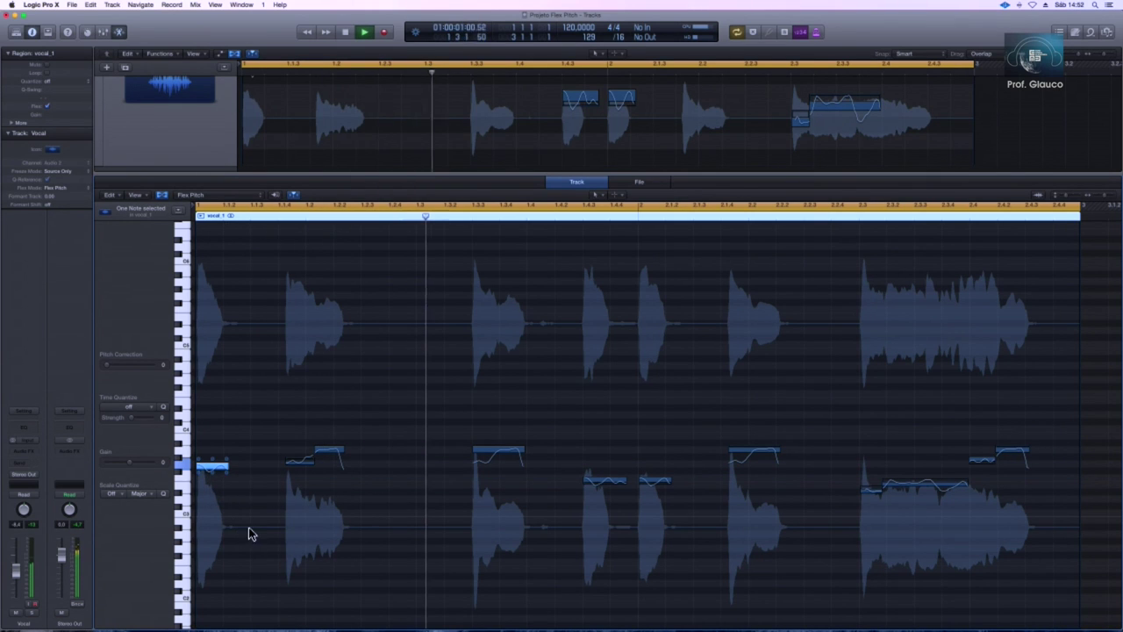
key(space)
drag(221, 472, 220, 495)
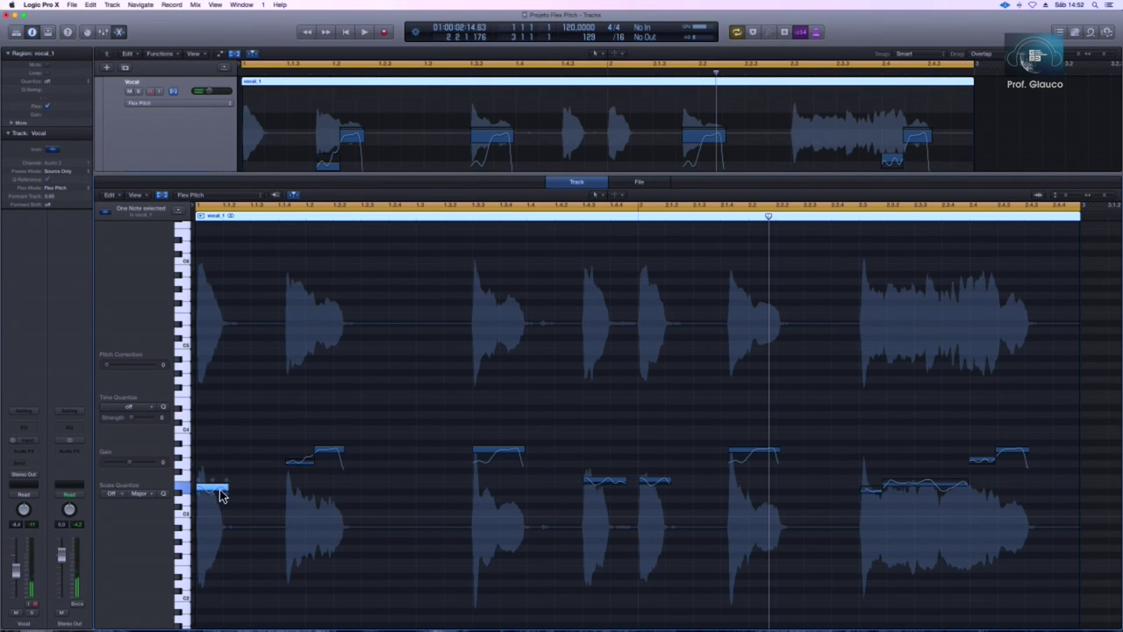
Adjust the fine pitch of the third, fourth and fifth notes in vocal_1, setting the fourth note's fine pitch to 3
click(500, 450)
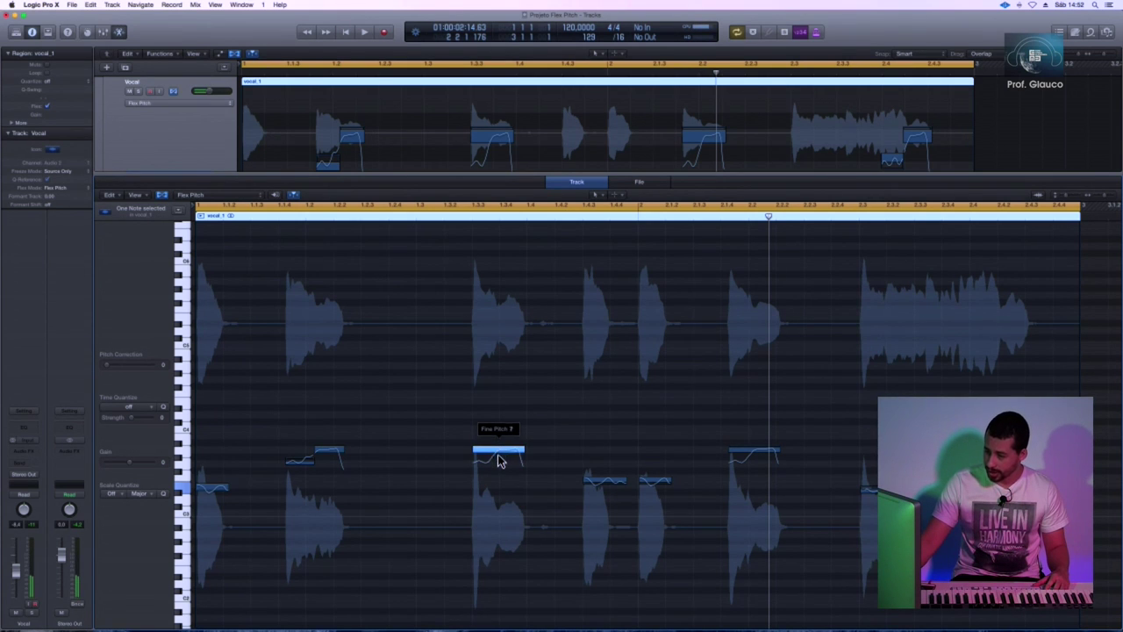
drag(497, 465, 499, 474)
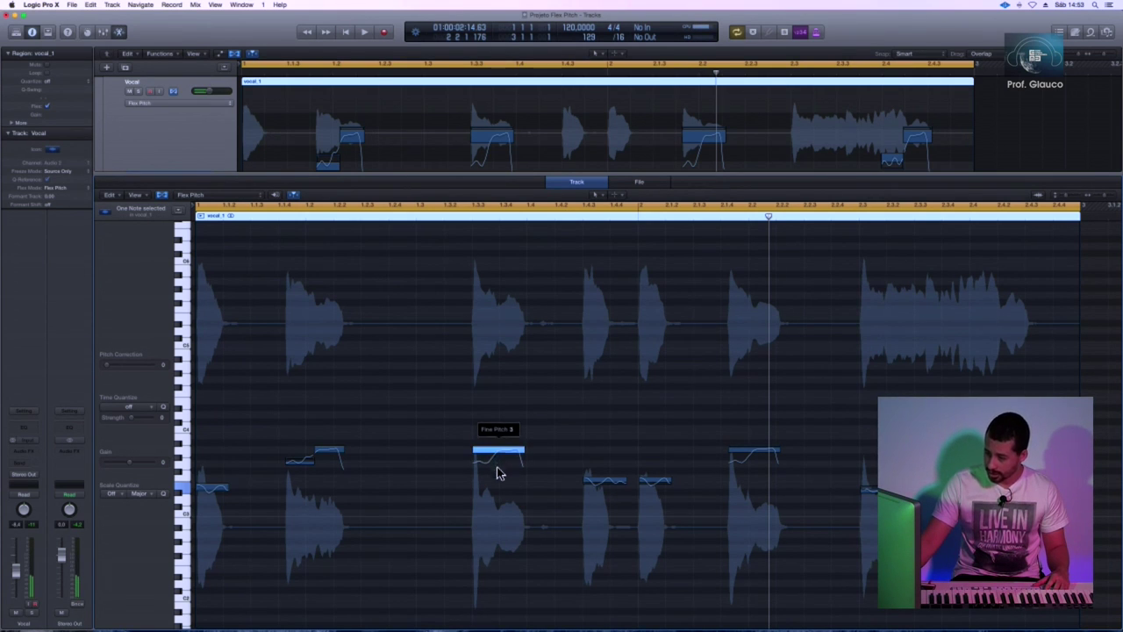
click(332, 447)
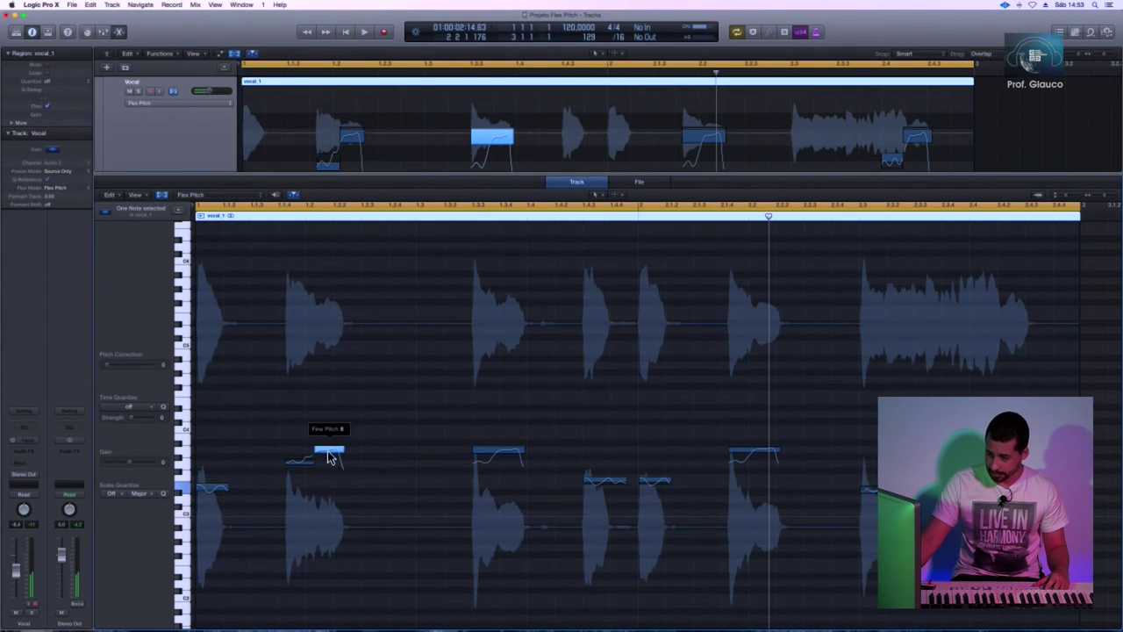
click(604, 479)
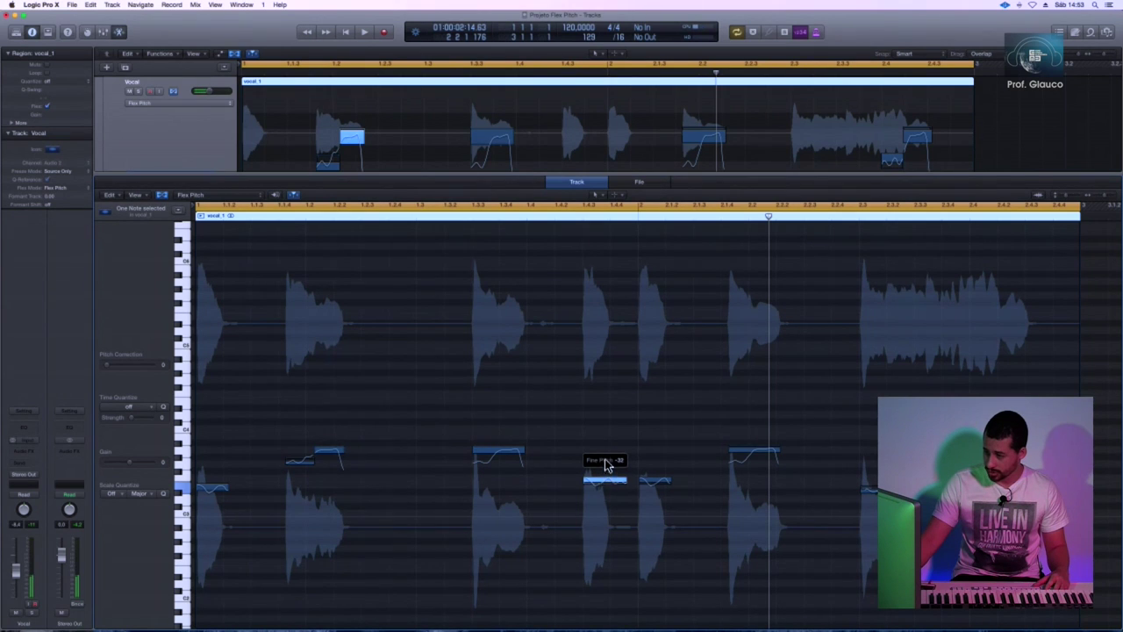
drag(605, 443, 603, 377)
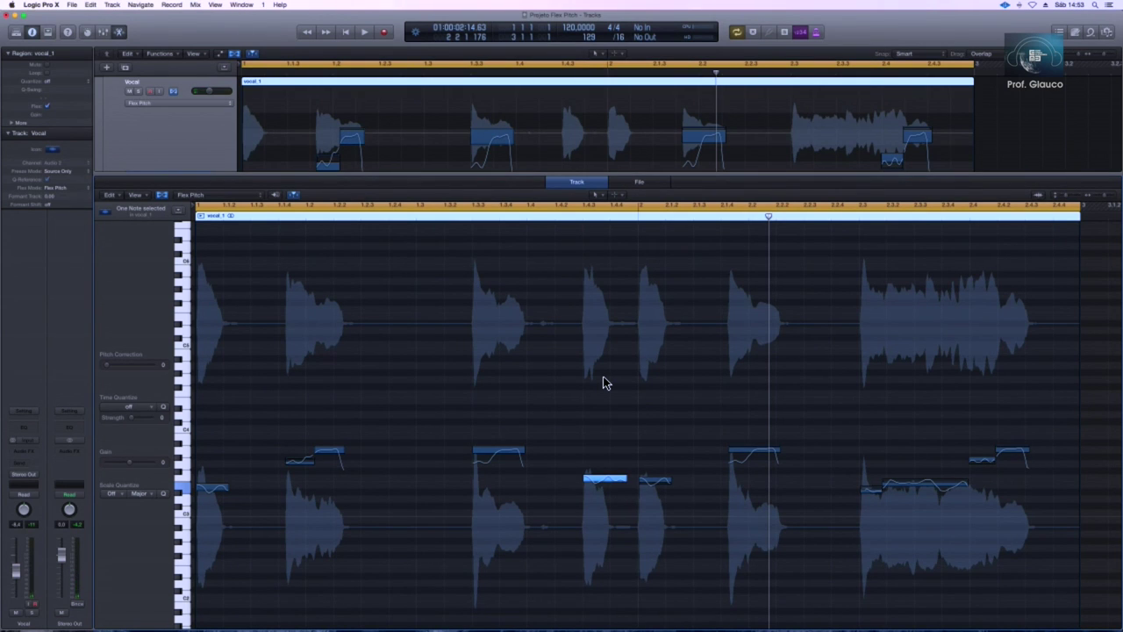
Lower the fourth vocal note about four semitones to the level of the fifth note, and listen to the changed melody
mouse_move(615, 484)
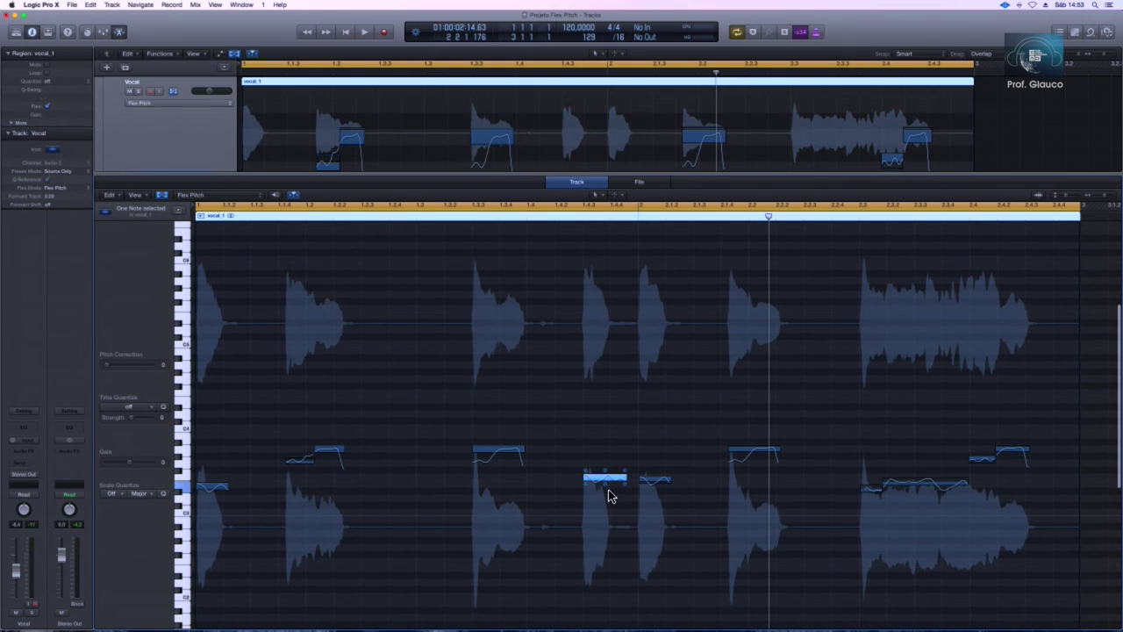
drag(513, 458, 514, 483)
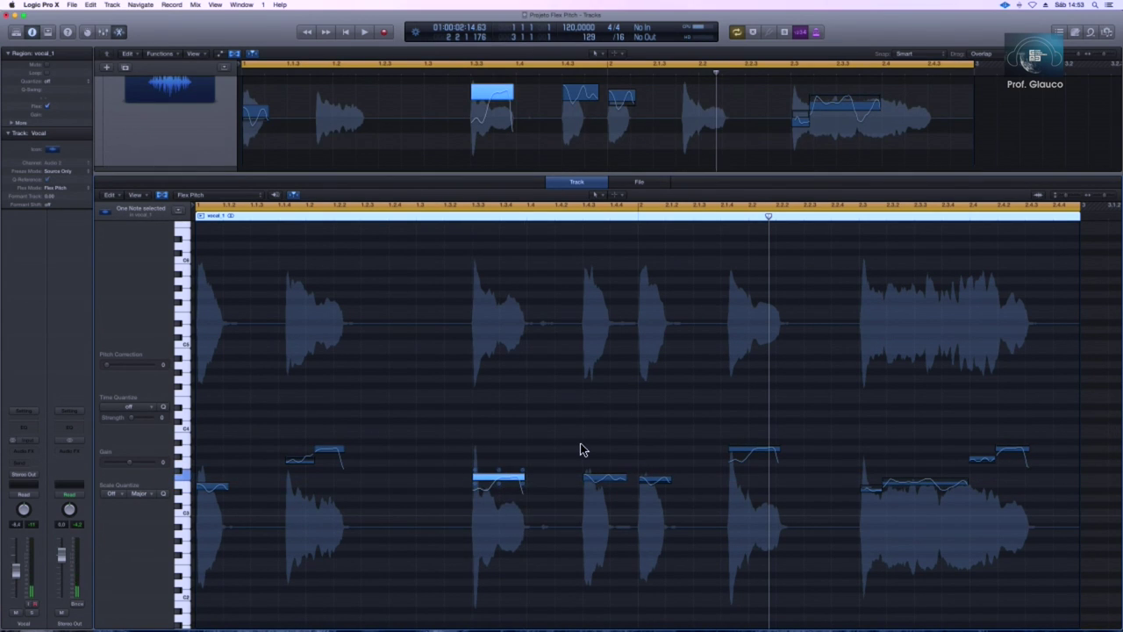
key(space)
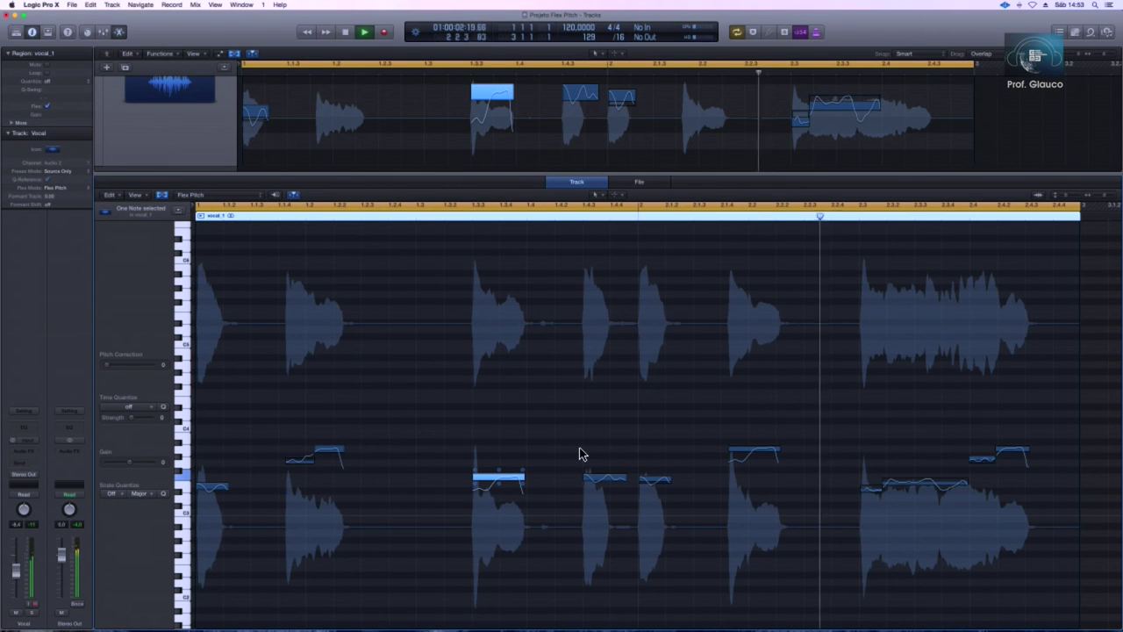
key(space)
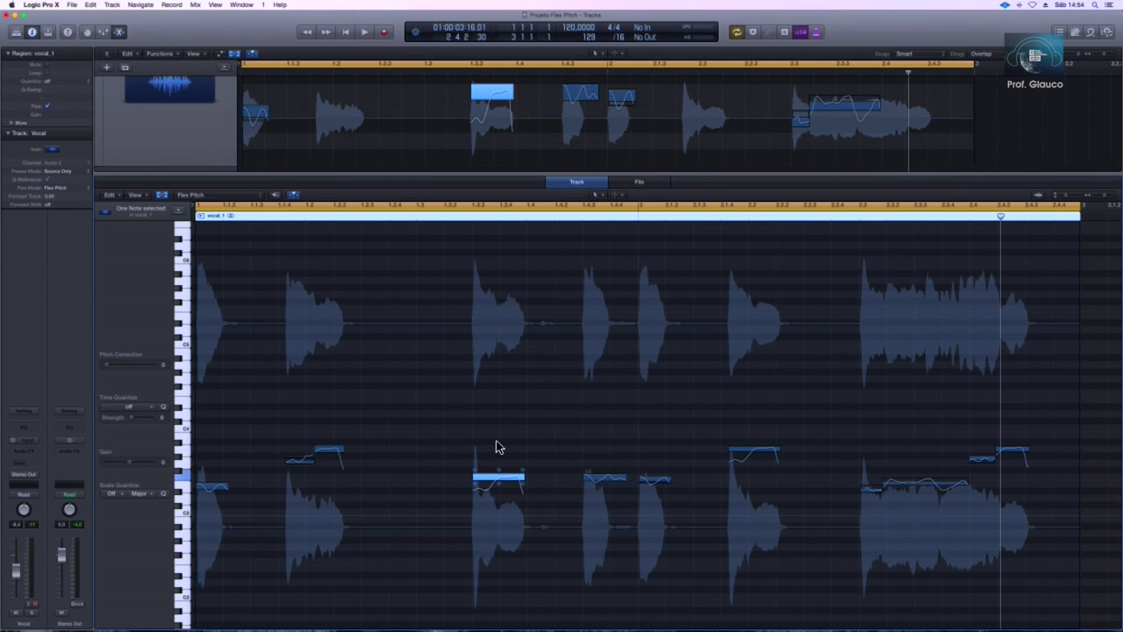
click(514, 484)
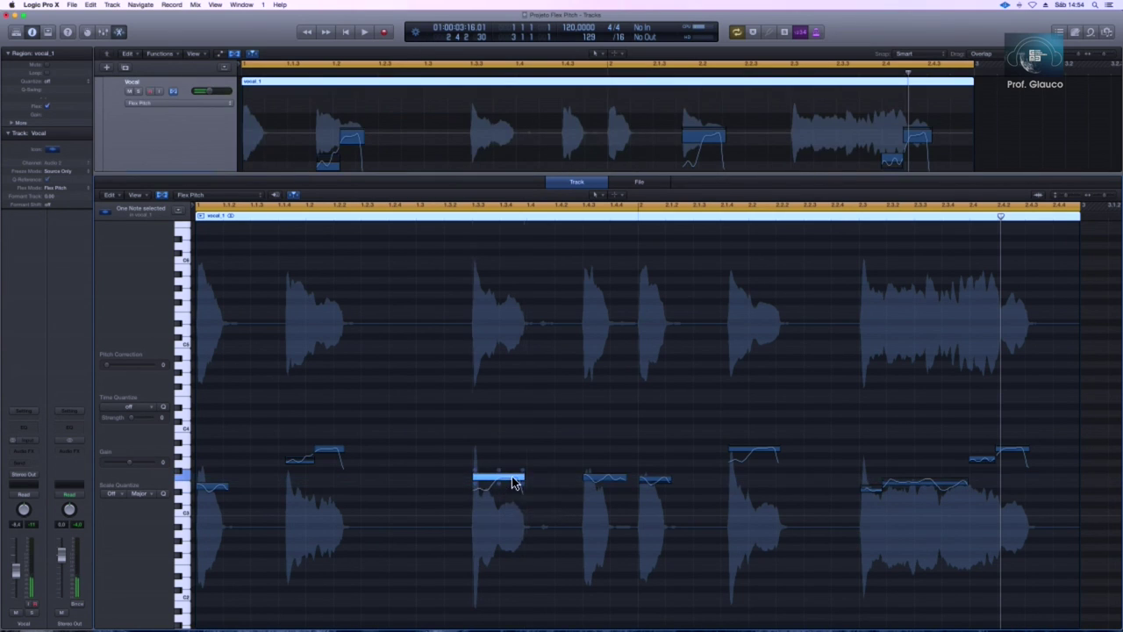